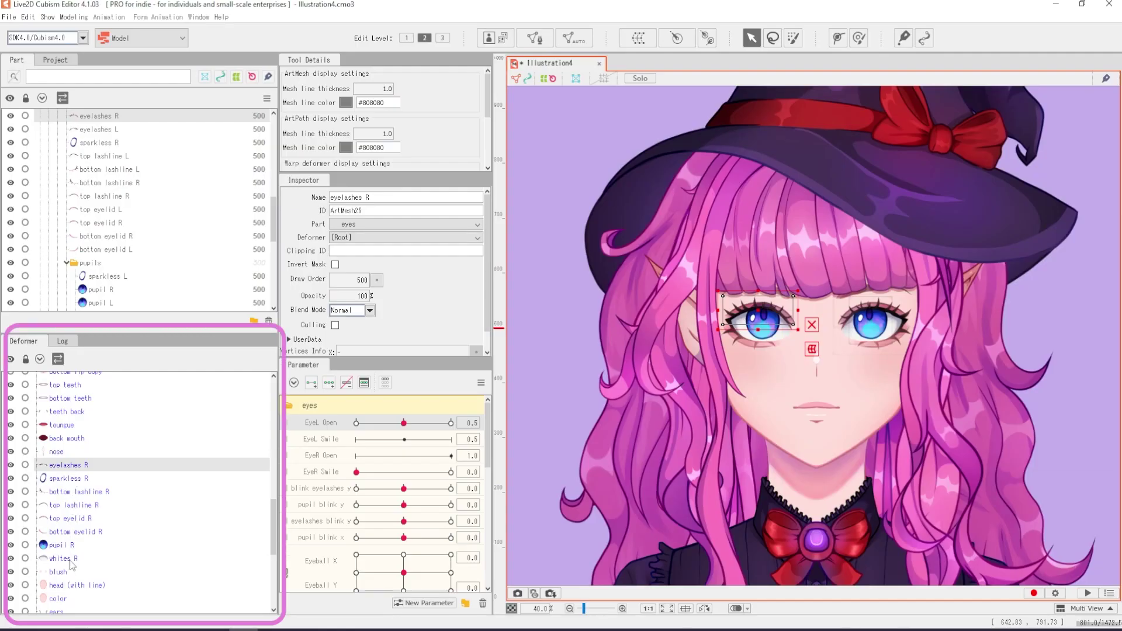
Create a warp deformer named "r eye" as parent of the right-eye parts from eyelashes R through whites R.
shift+click(70, 560)
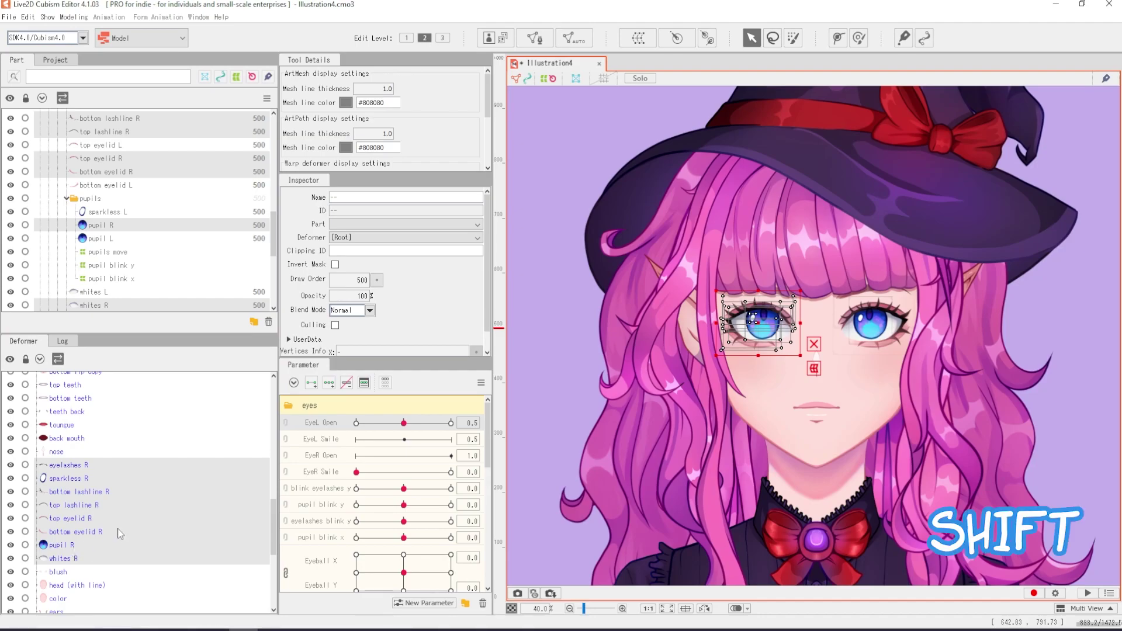
click(677, 38)
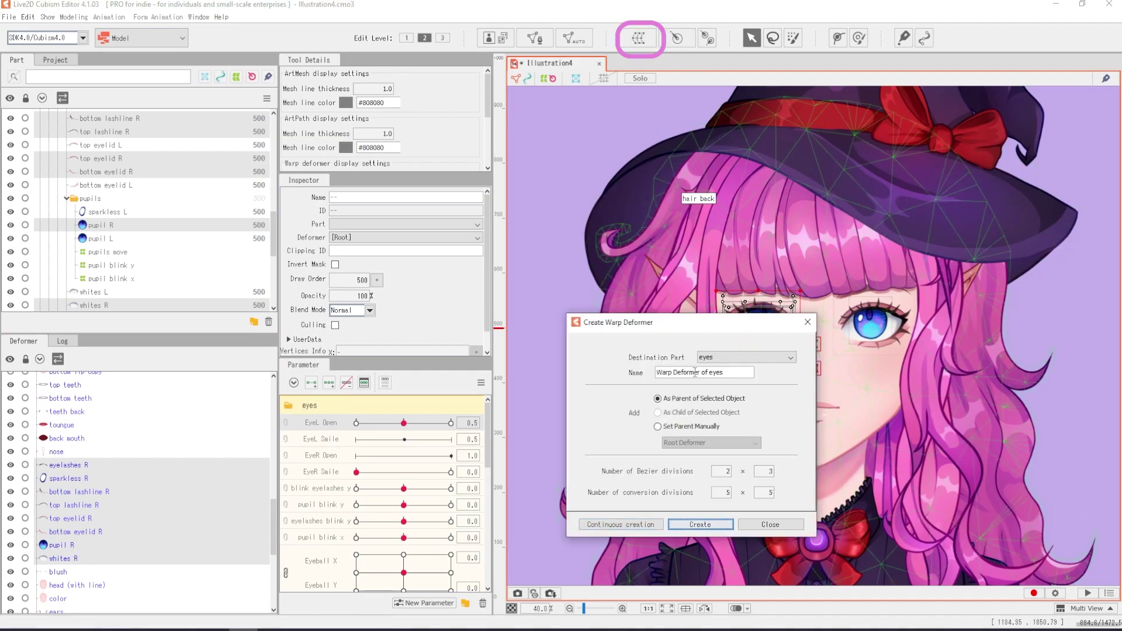
text(r eye)
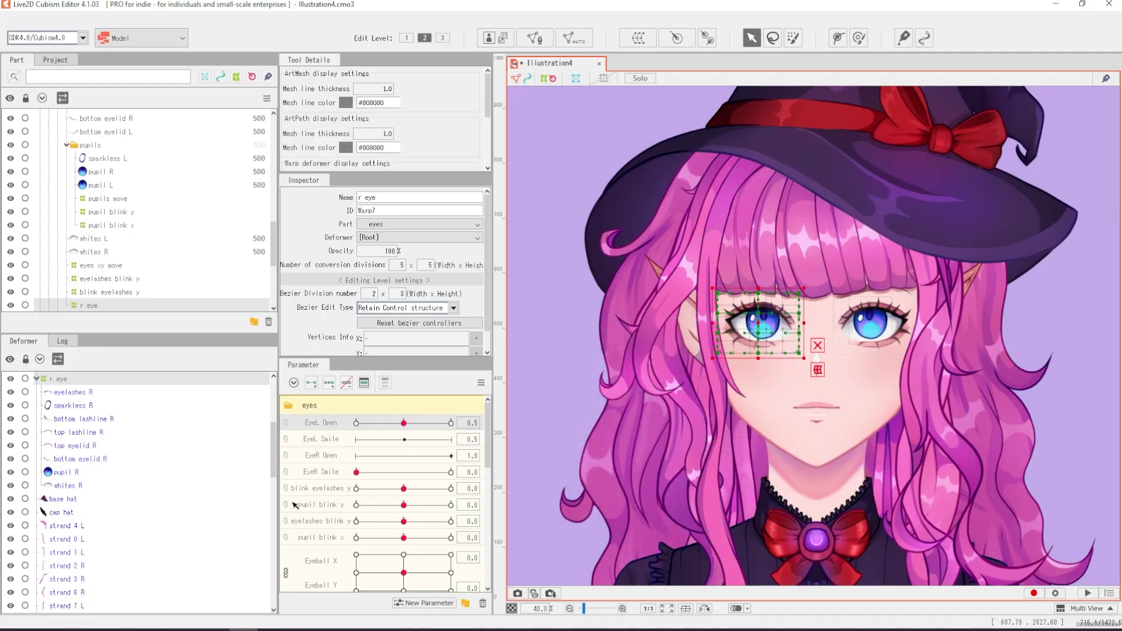
Create a warp deformer named "eyes" as parent of the eyes xy move and r eye deformers.
click(37, 428)
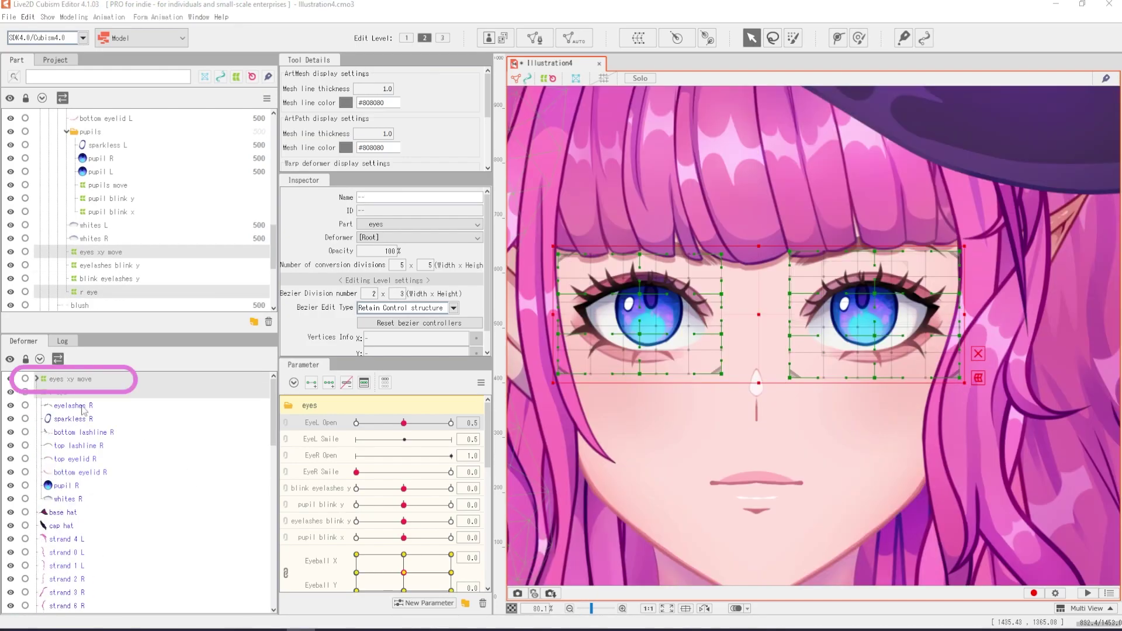
click(67, 380)
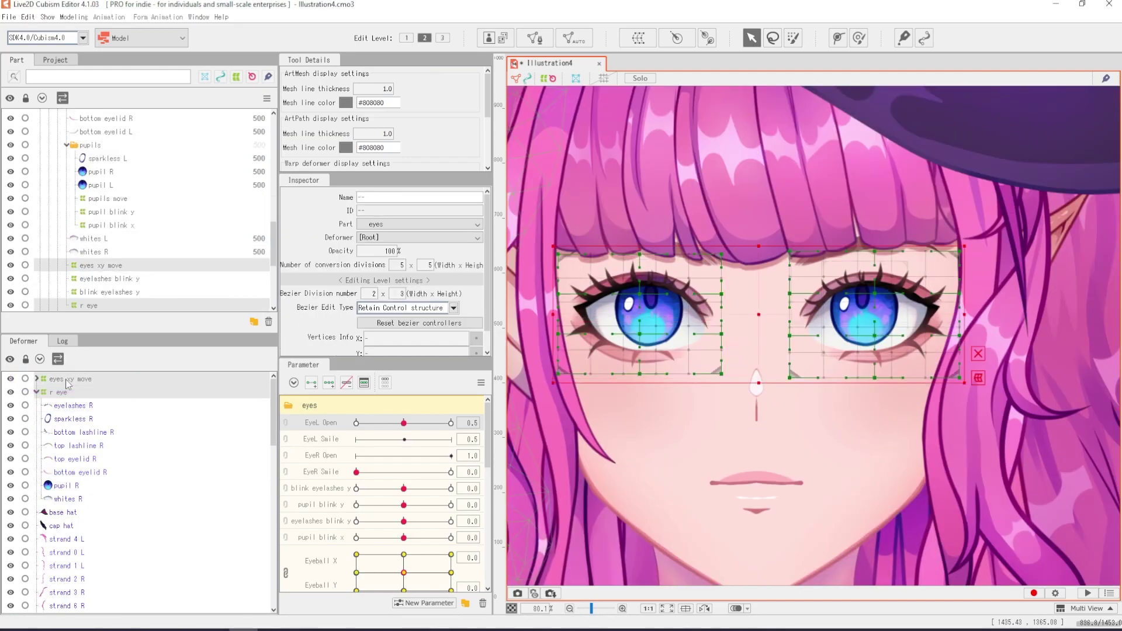
click(639, 38)
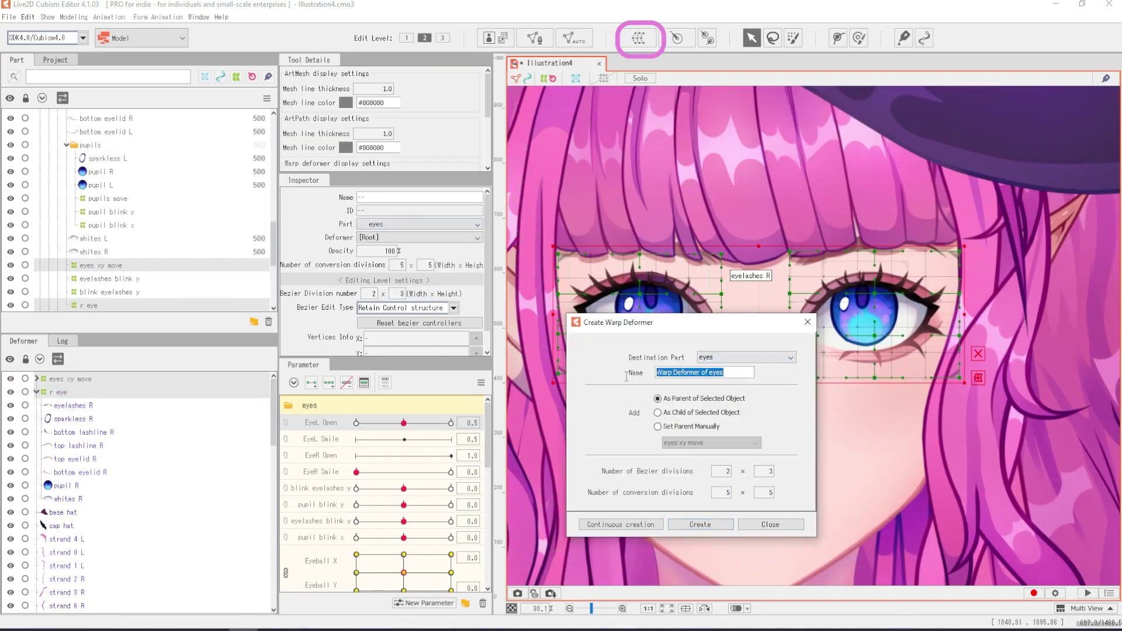
triple_click(657, 373)
text(ey)
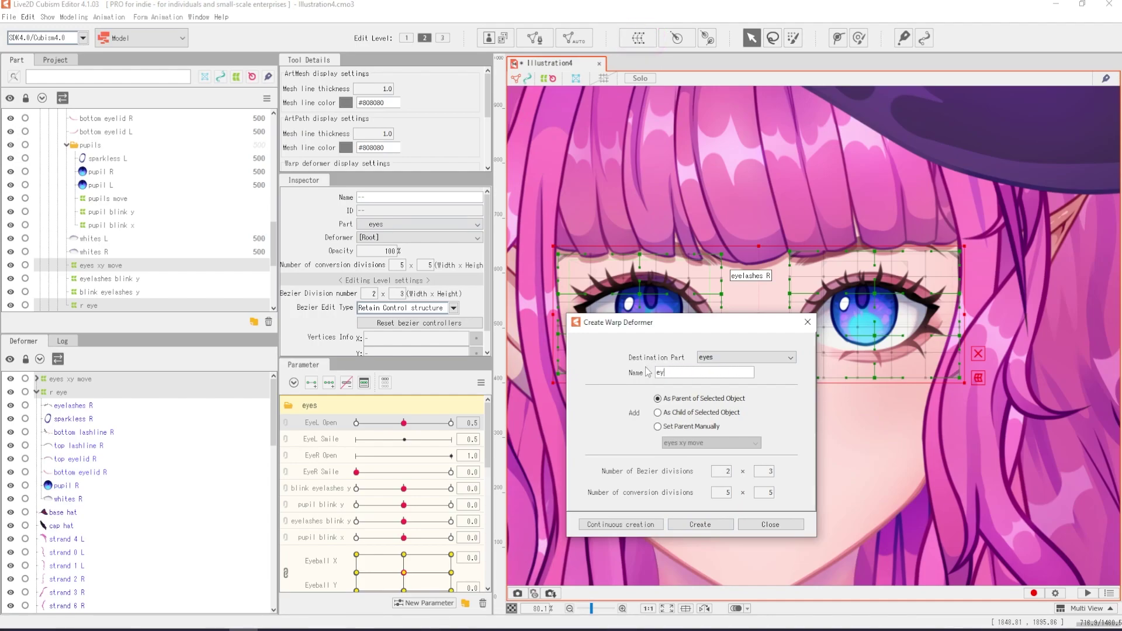
text(es)
click(680, 524)
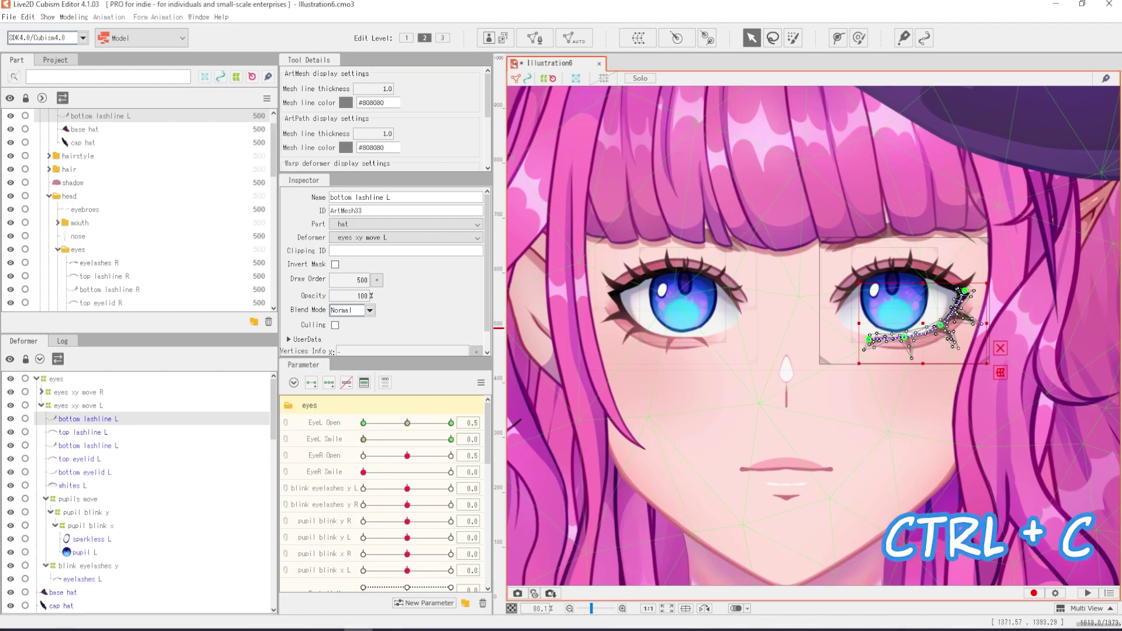
Copy the left eye's xy move deformer with all its children and paste the copy inside the eyes deformer.
click(79, 403)
click(56, 379)
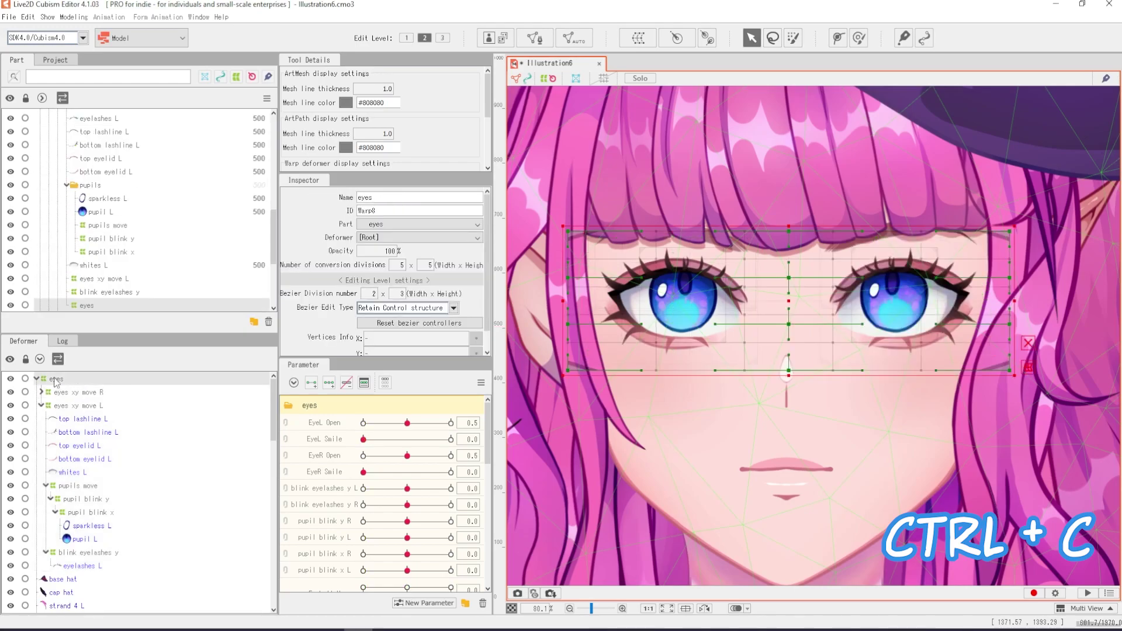
key(ctrl+v)
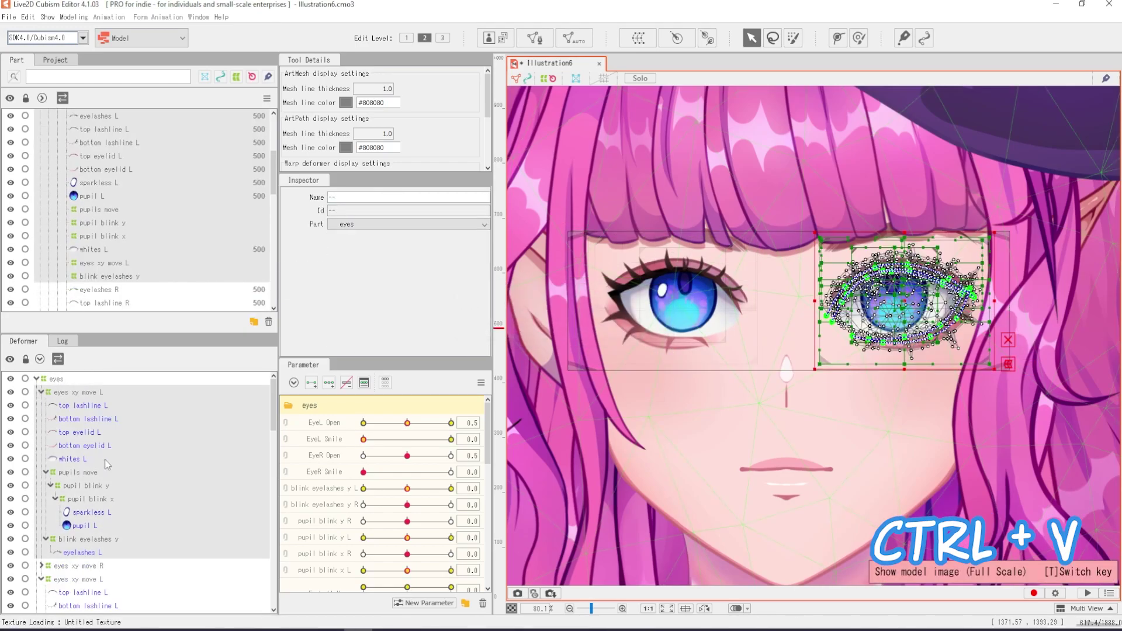
scroll(111, 445, up, 2)
drag(902, 306, 872, 318)
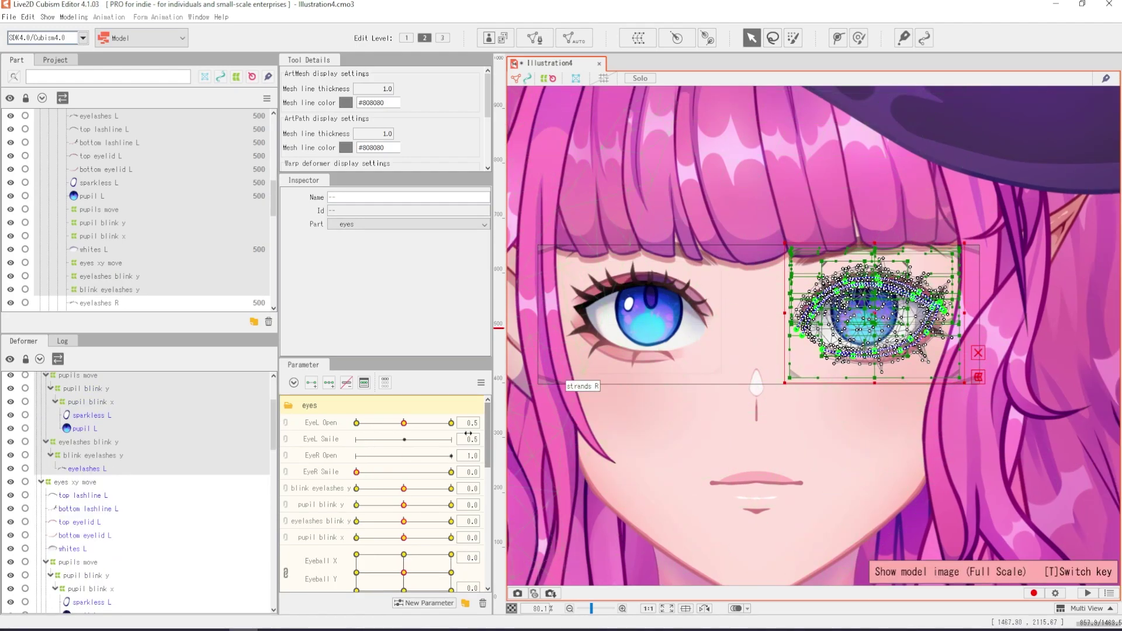
Reflect the pasted eye copy horizontally, with Eyeball X as the only reflected parameter.
right_click(871, 323)
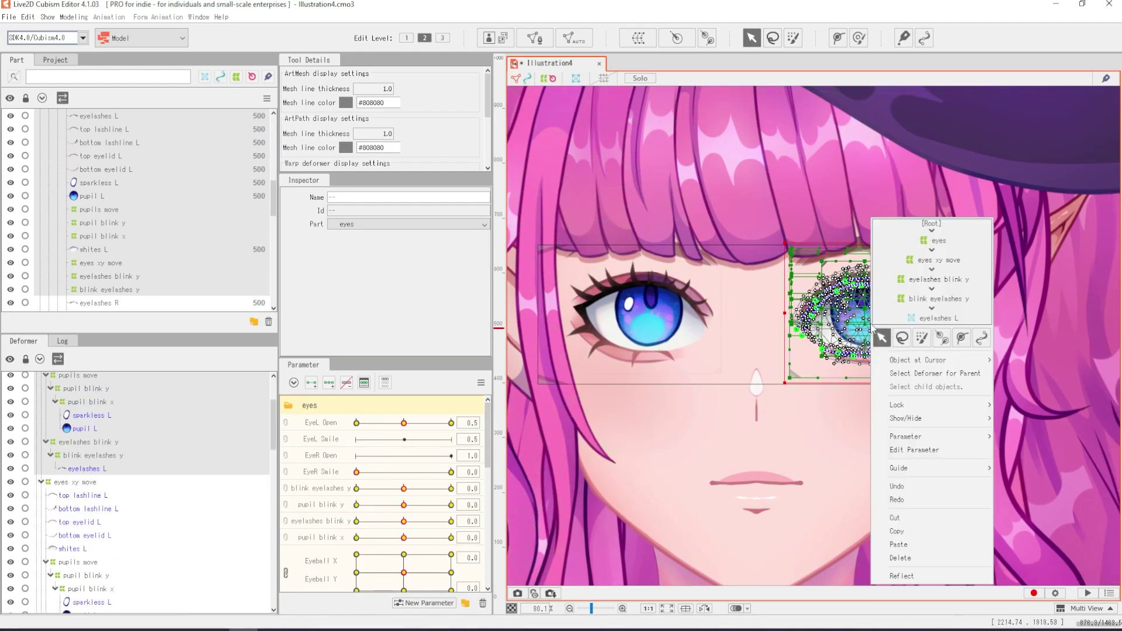
click(906, 578)
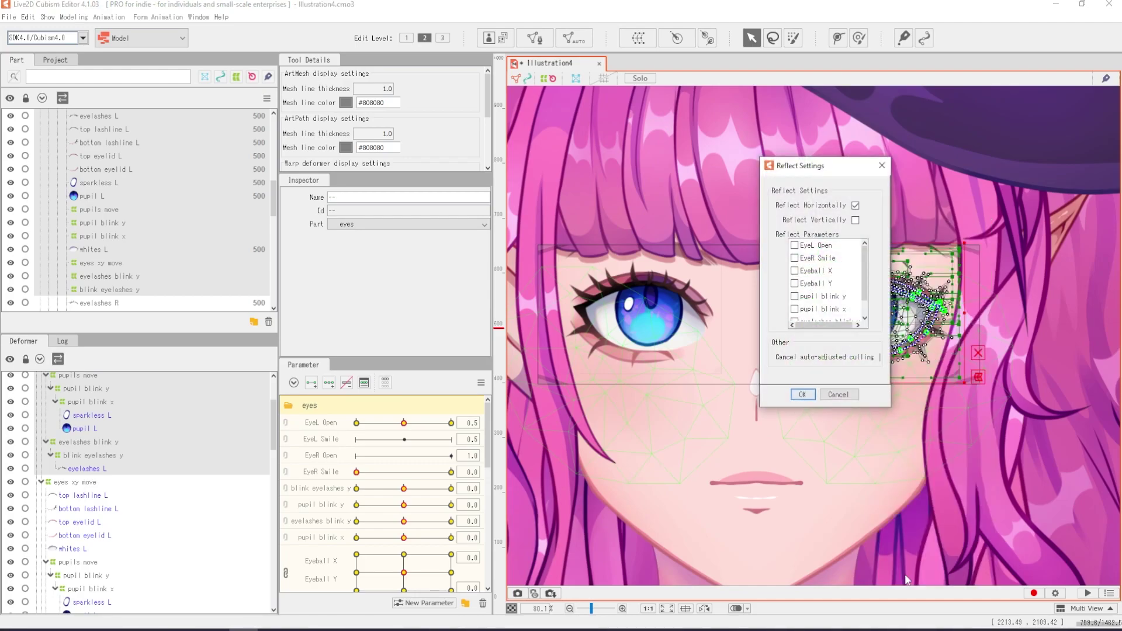
scroll(866, 278, down, 1)
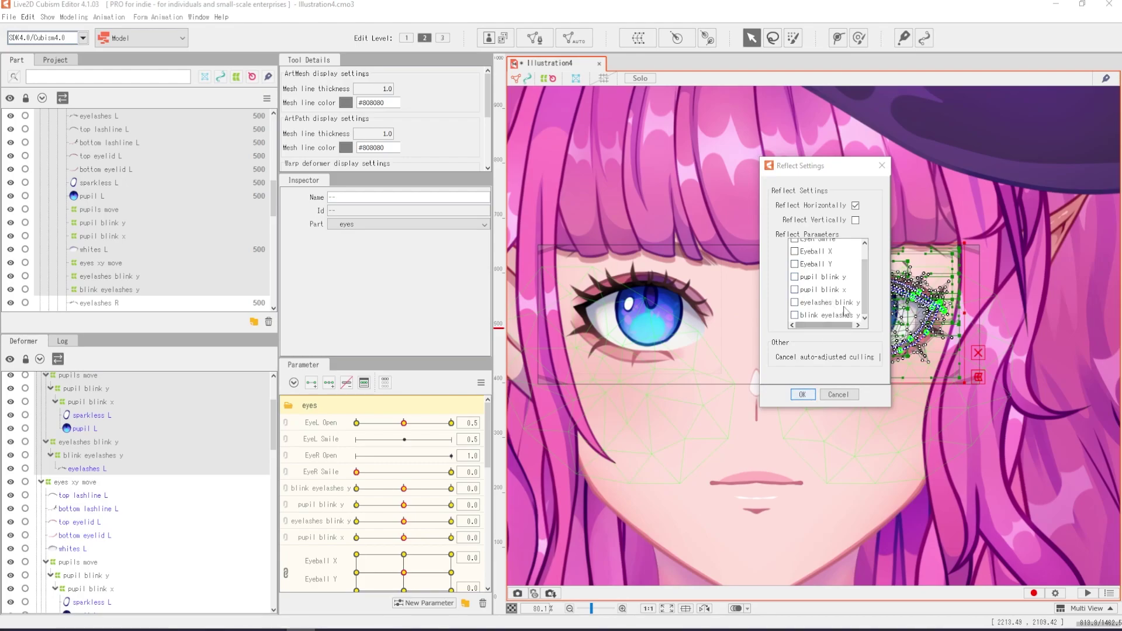
drag(865, 296, 865, 283)
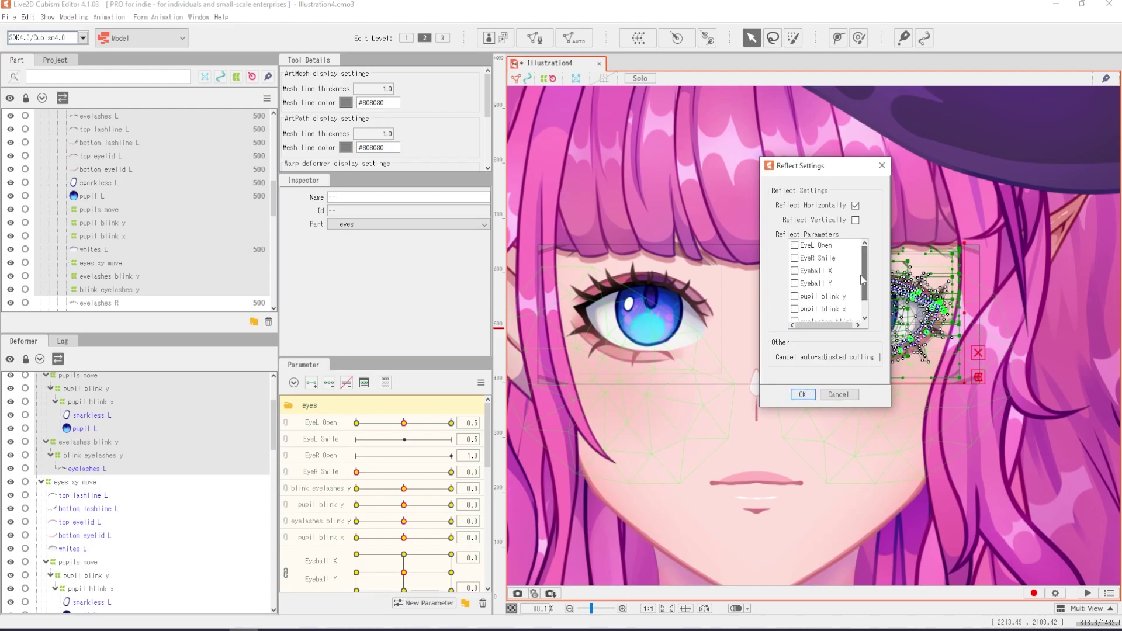
click(795, 271)
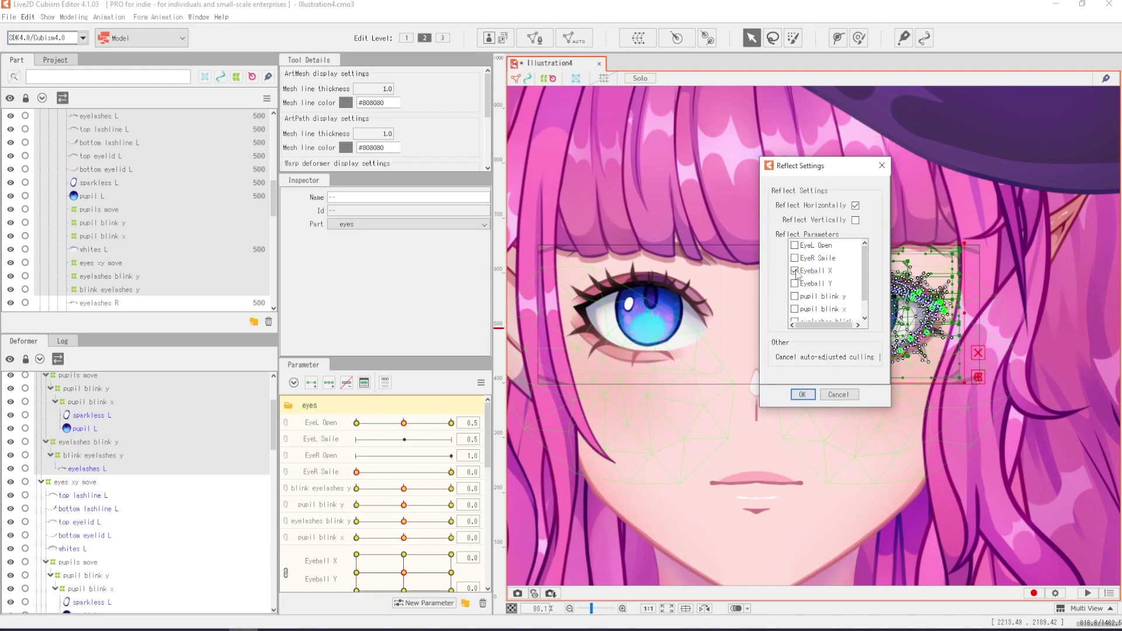
click(802, 395)
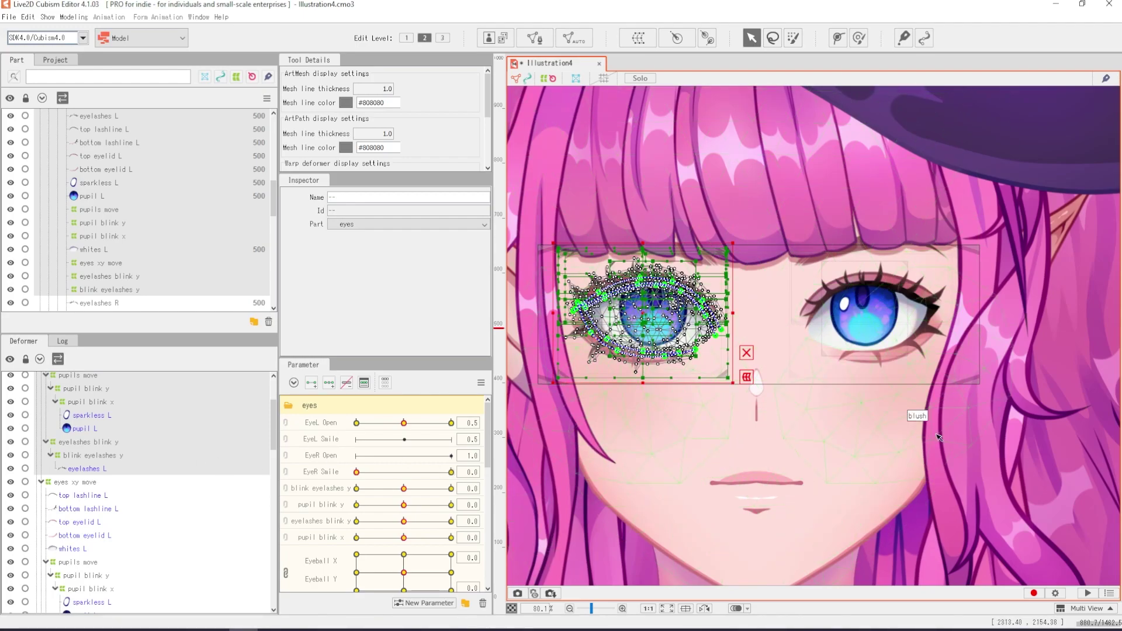
Set EyeL Open to 1.0 and delete the old r eye deformer with its children from eyelashes R through whites R.
drag(411, 426, 461, 424)
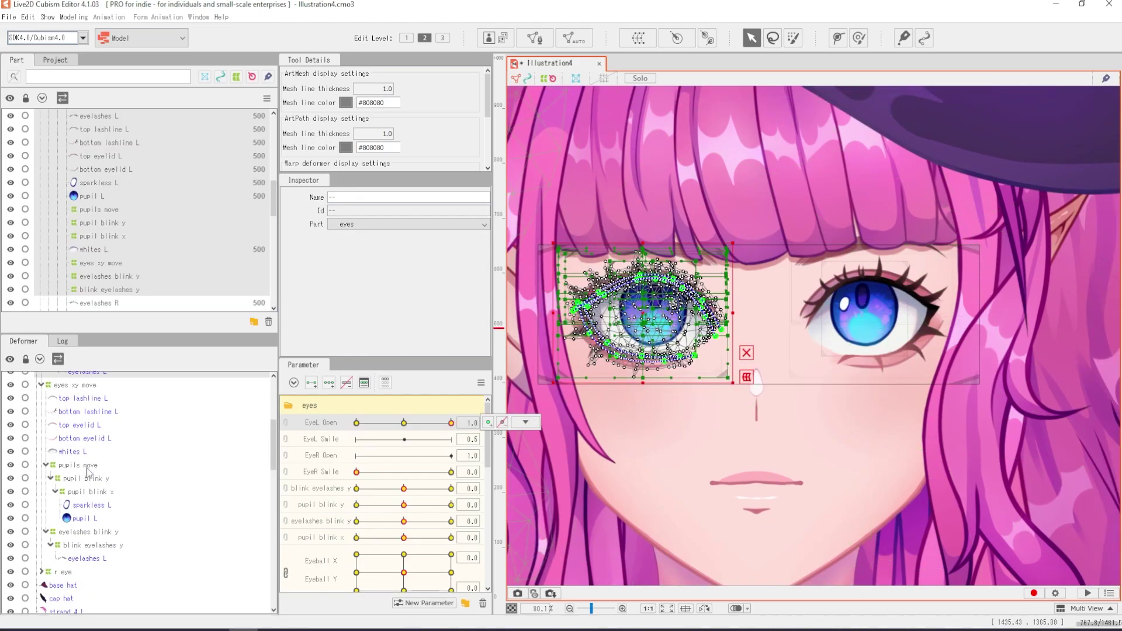
scroll(87, 485, down, 3)
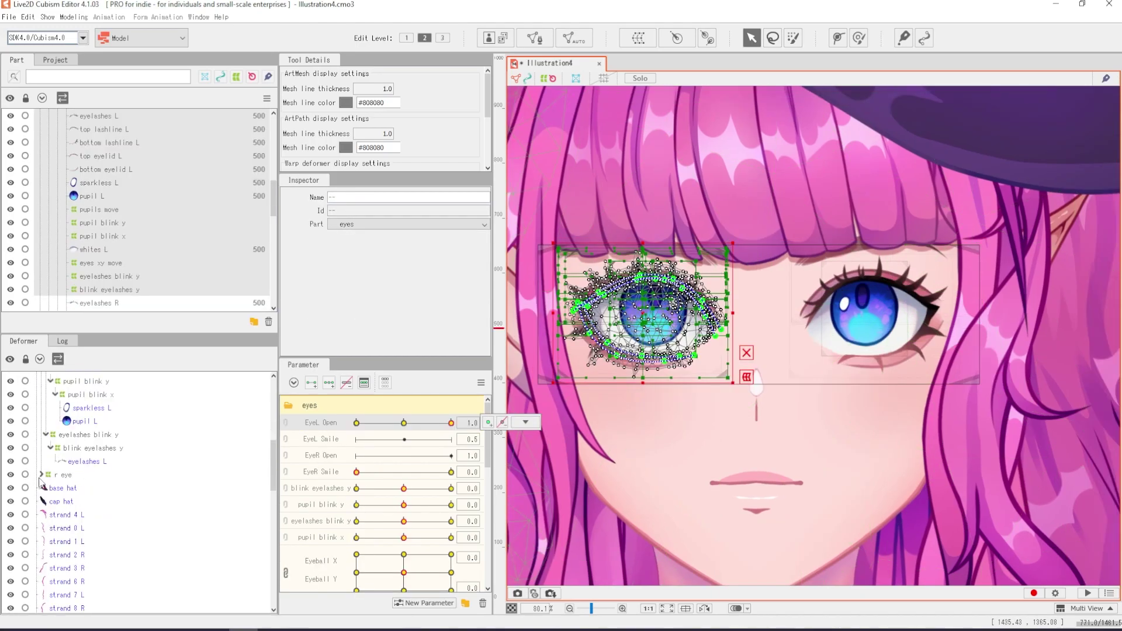
scroll(91, 490, down, 5)
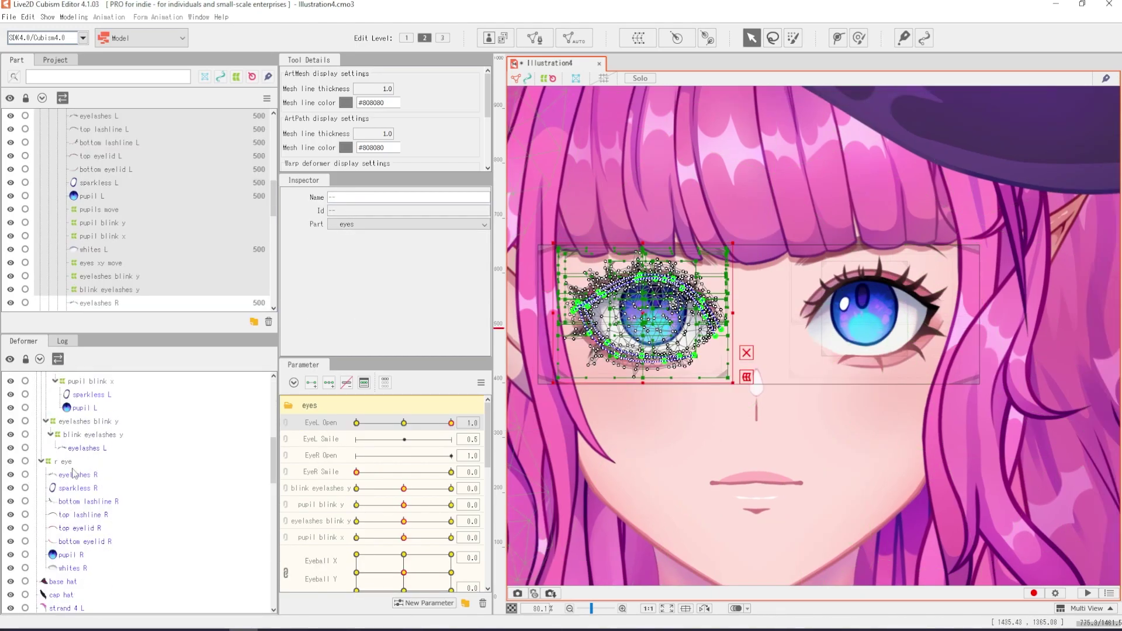
click(67, 461)
shift+click(83, 568)
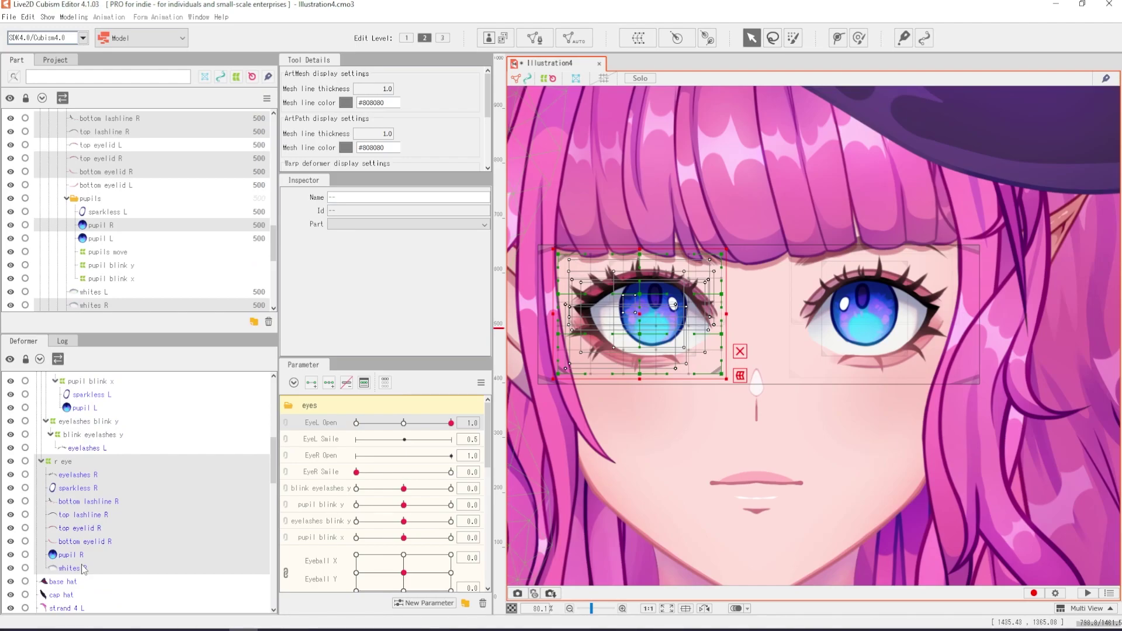
key(Delete)
Preview the random motion of both eyes and look over the physics and scene blending settings.
click(1087, 593)
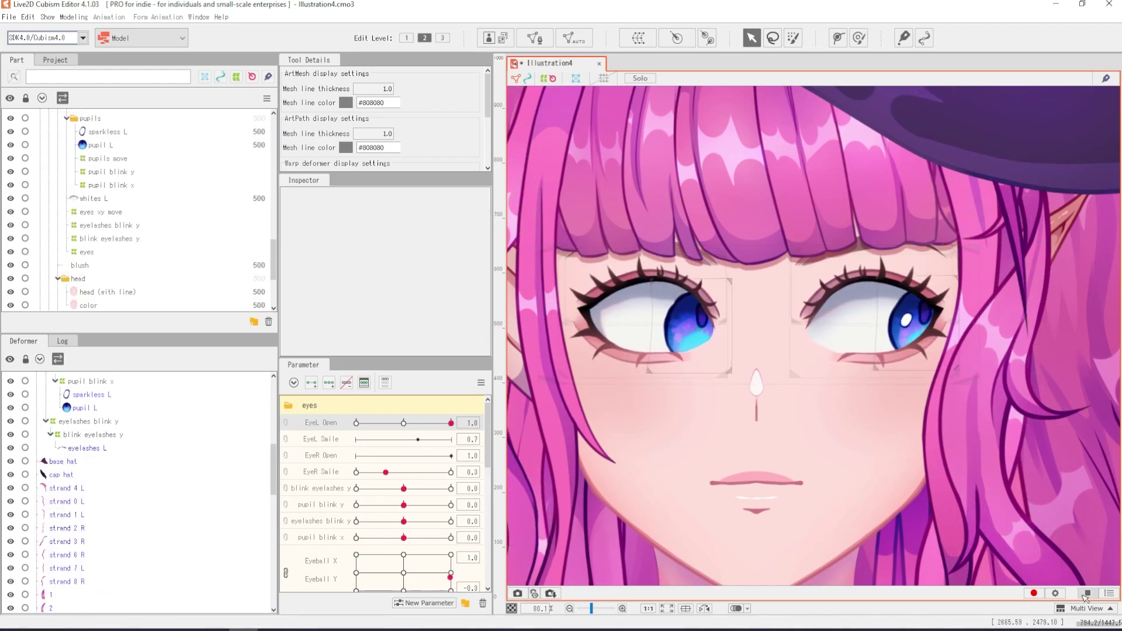
click(1087, 593)
click(74, 17)
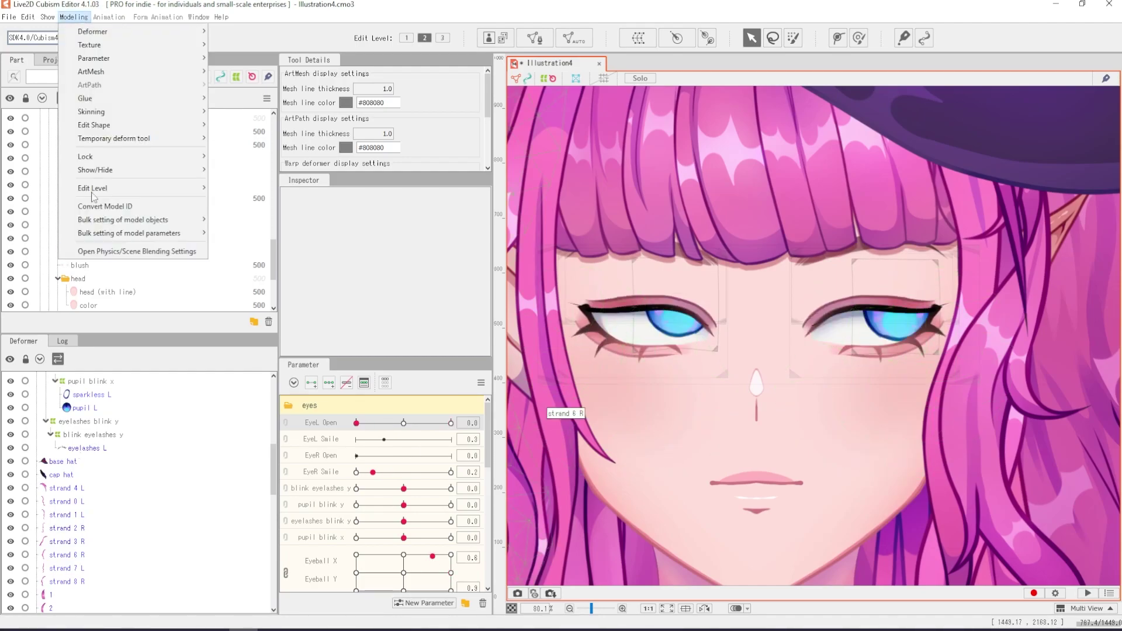
click(117, 251)
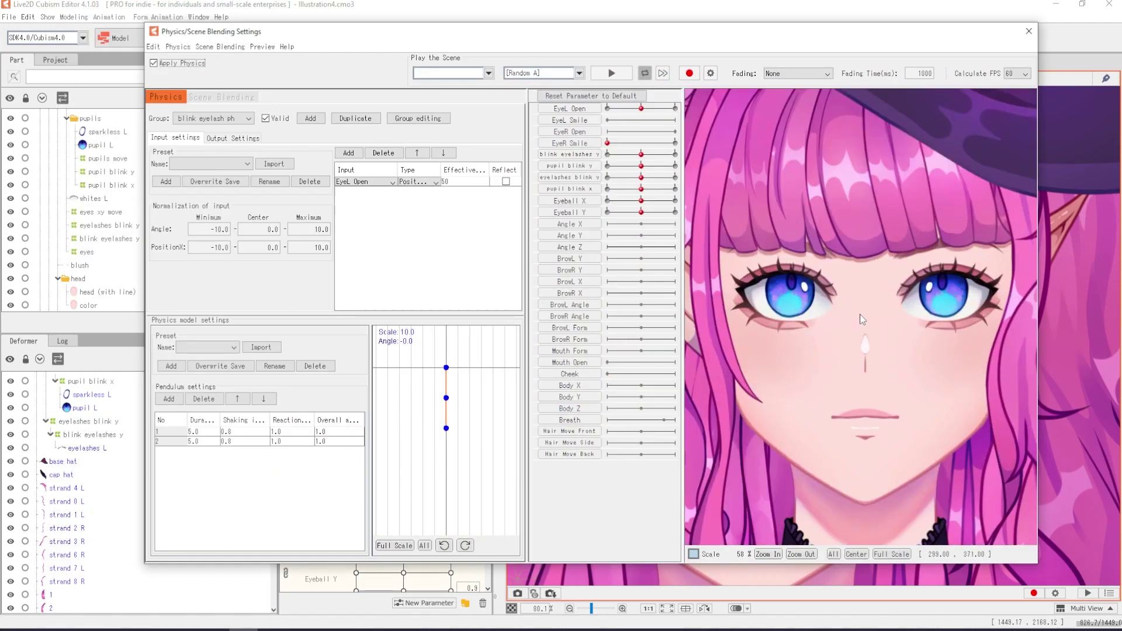
click(1028, 31)
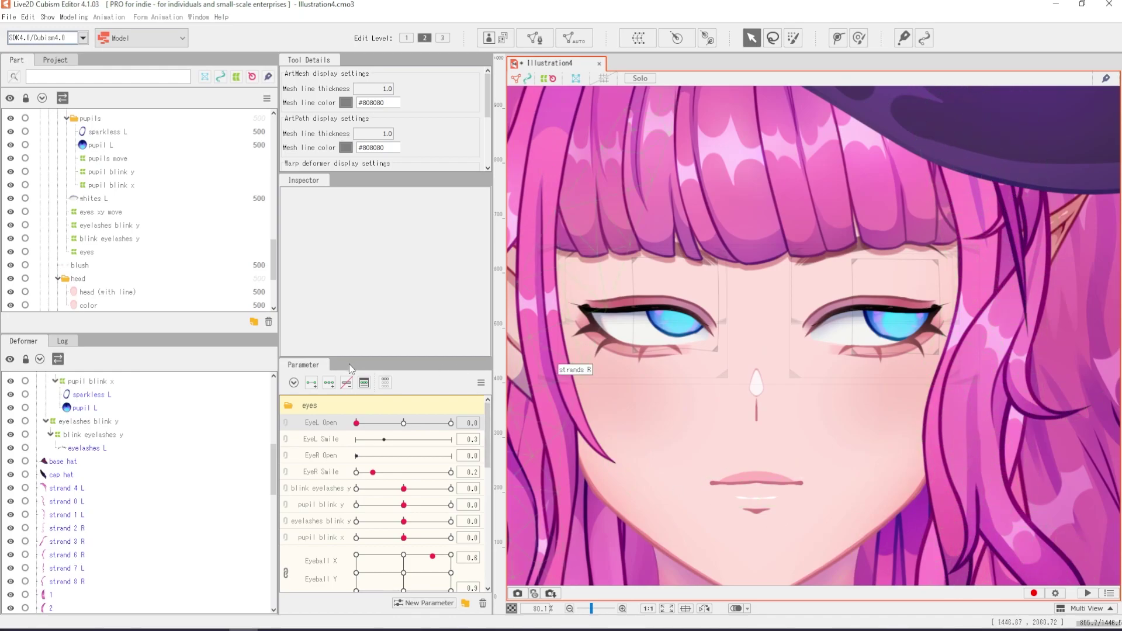
Reset all model parameters to their default values.
scroll(248, 450, up, 3)
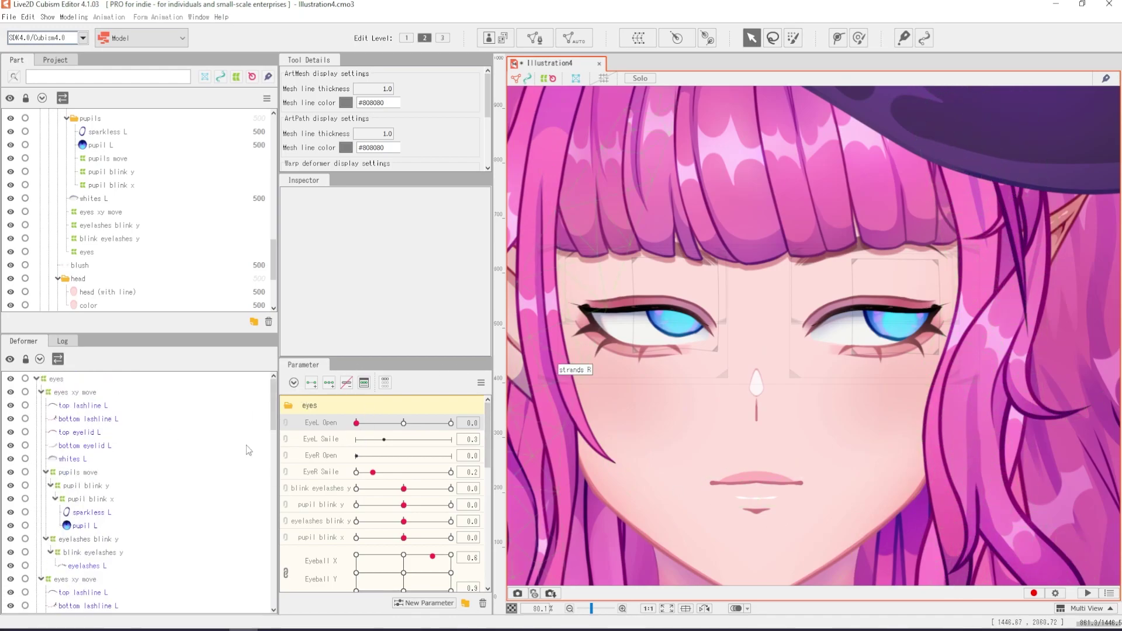
click(326, 439)
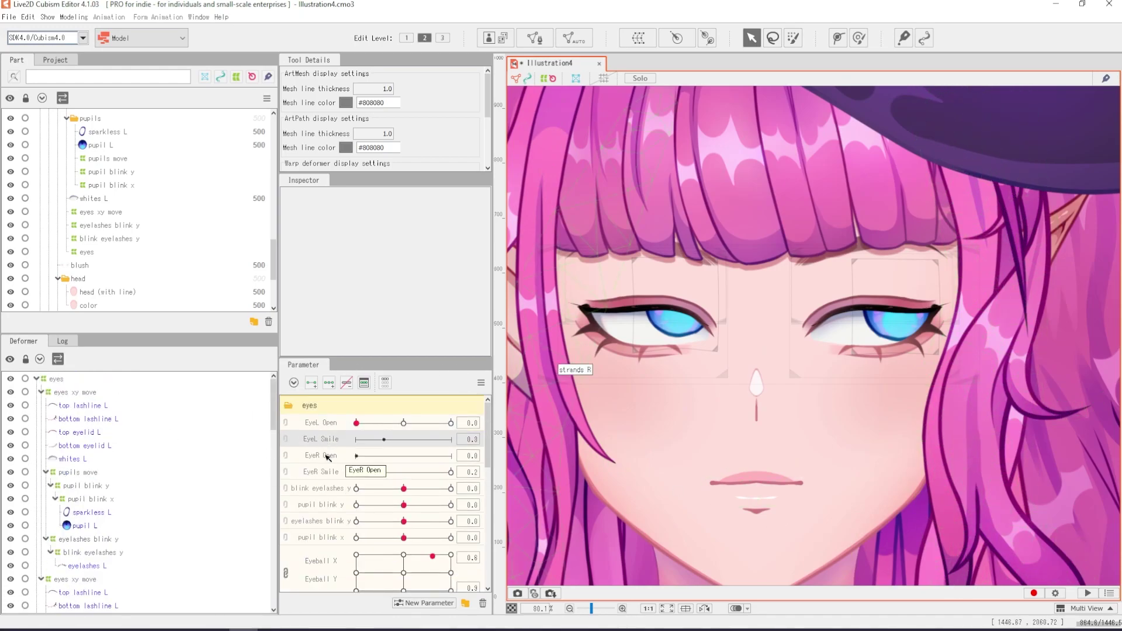
click(481, 382)
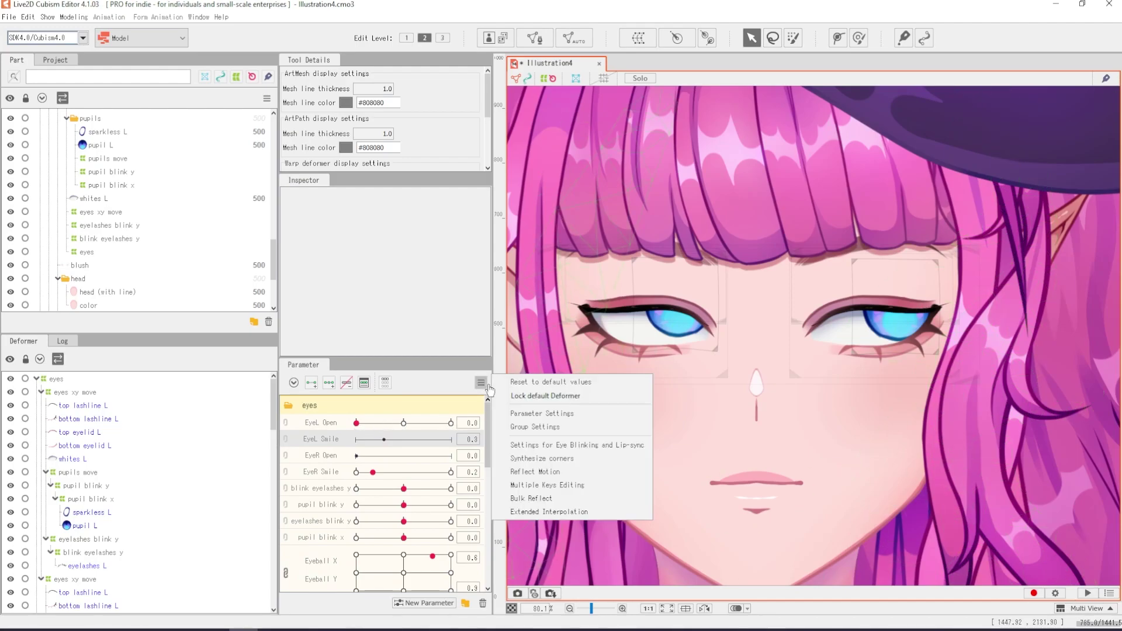
click(504, 381)
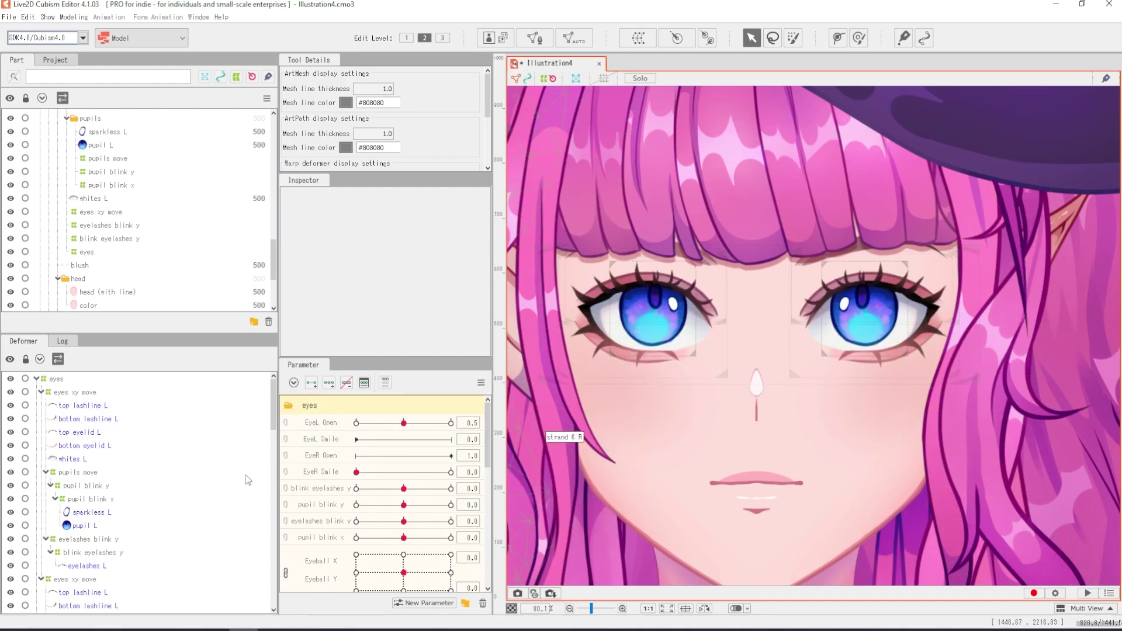
Rename the mirrored eye's main deformer to "eyes xy move R" and its top lashline to "top lashline R".
click(69, 393)
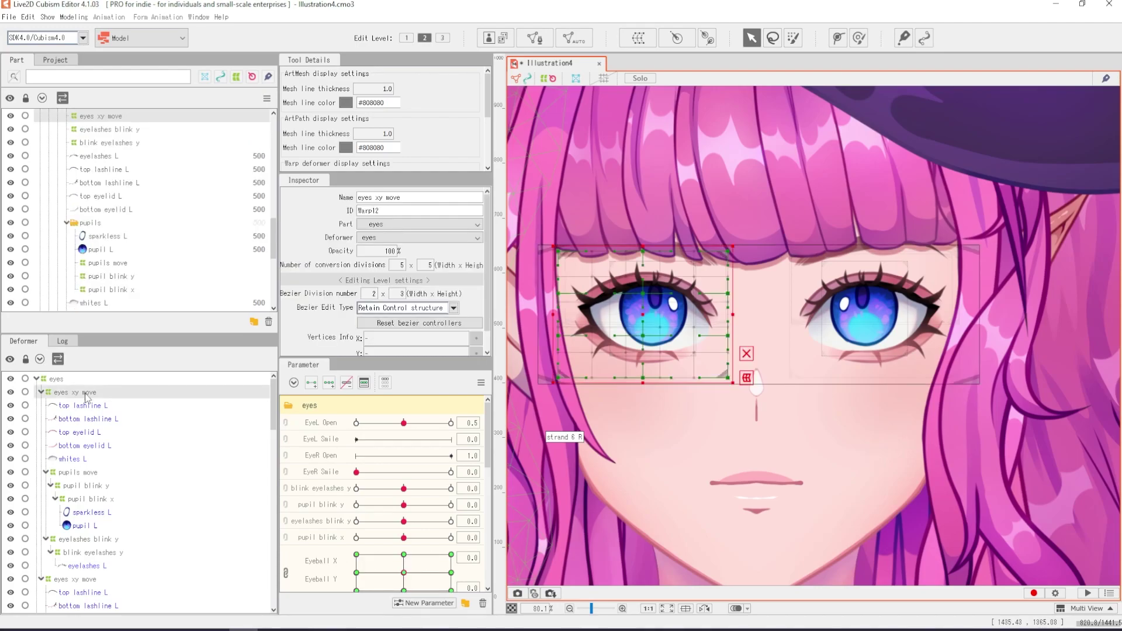
click(420, 197)
click(419, 197)
click(100, 405)
click(384, 197)
click(385, 198)
key(BackSpace)
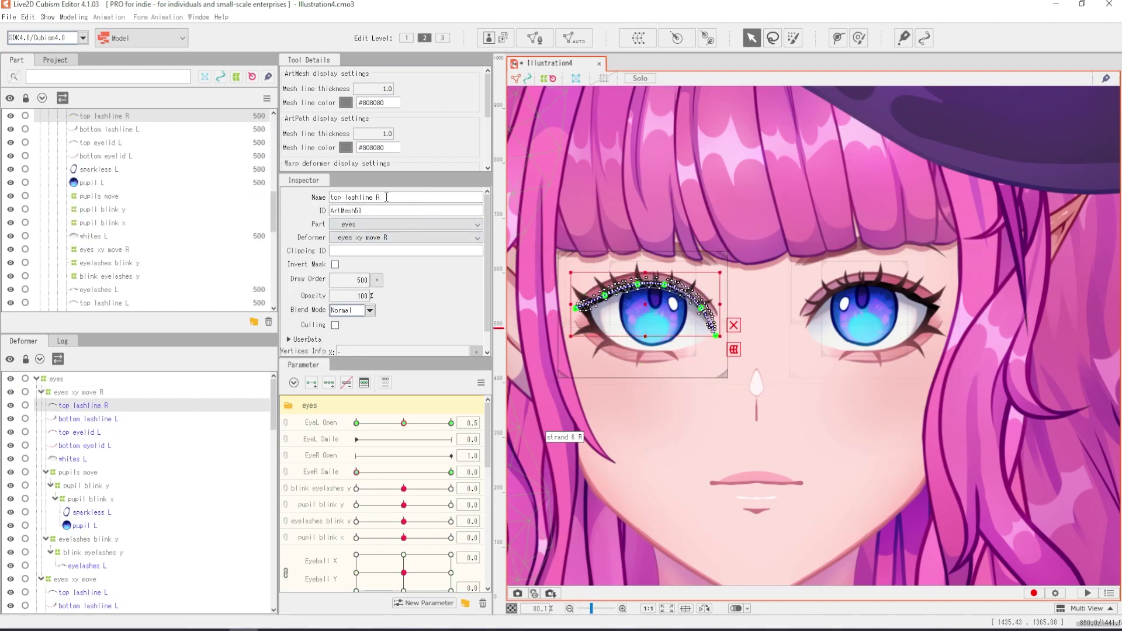
Rename the mirrored eye's bottom lashline to "bottom lashline R" and its top eyelid to "top eyelid R".
click(74, 420)
double_click(401, 197)
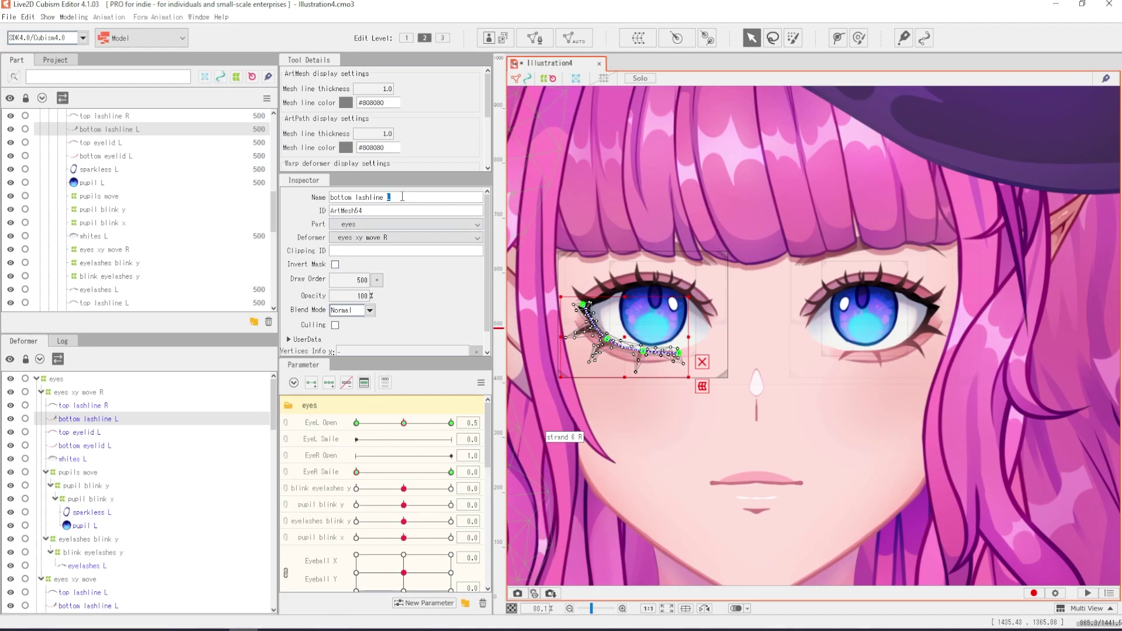
text(R)
click(120, 432)
click(380, 197)
click(380, 197)
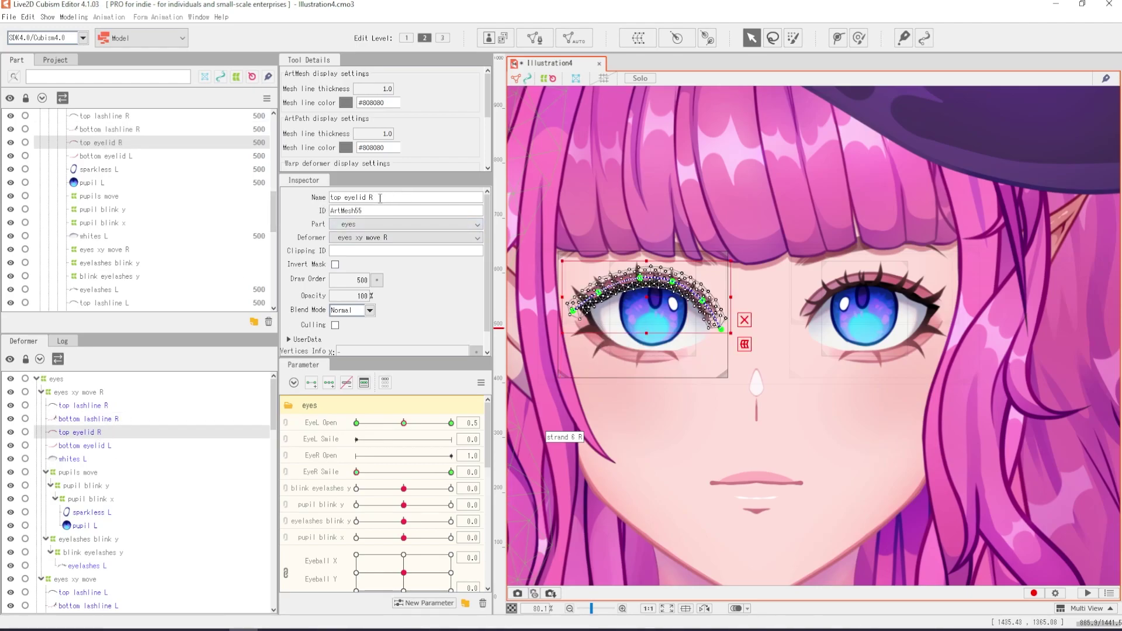
Rename the mirrored eye's bottom eyelid to "bottom eyelid R" and its whites to "whites R".
click(84, 445)
click(397, 197)
click(397, 197)
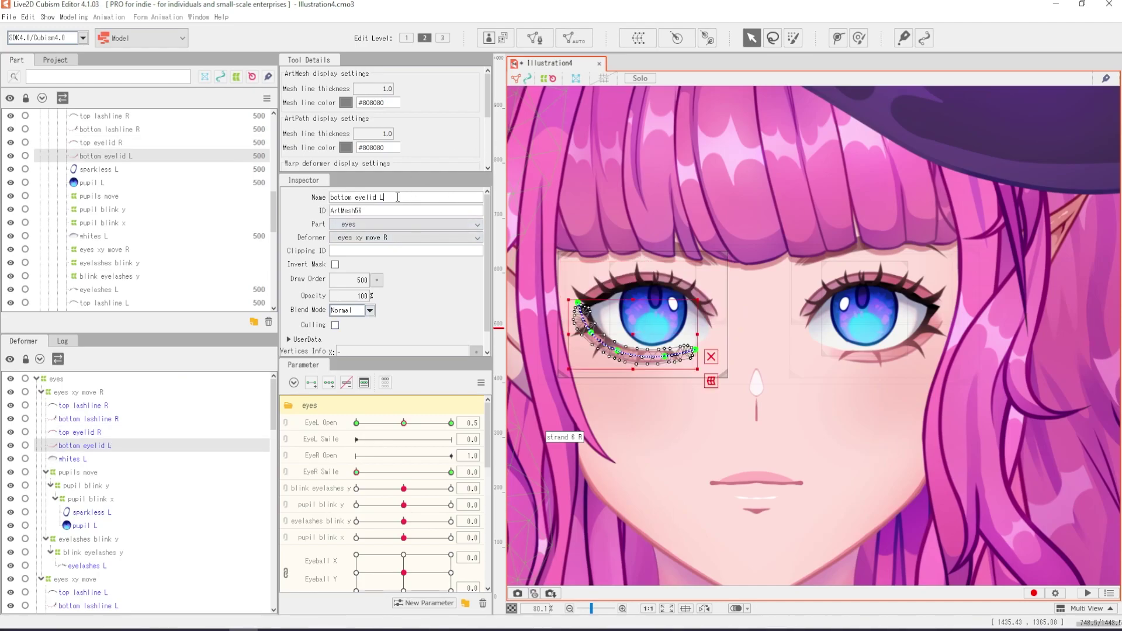
click(70, 458)
click(391, 197)
double_click(391, 198)
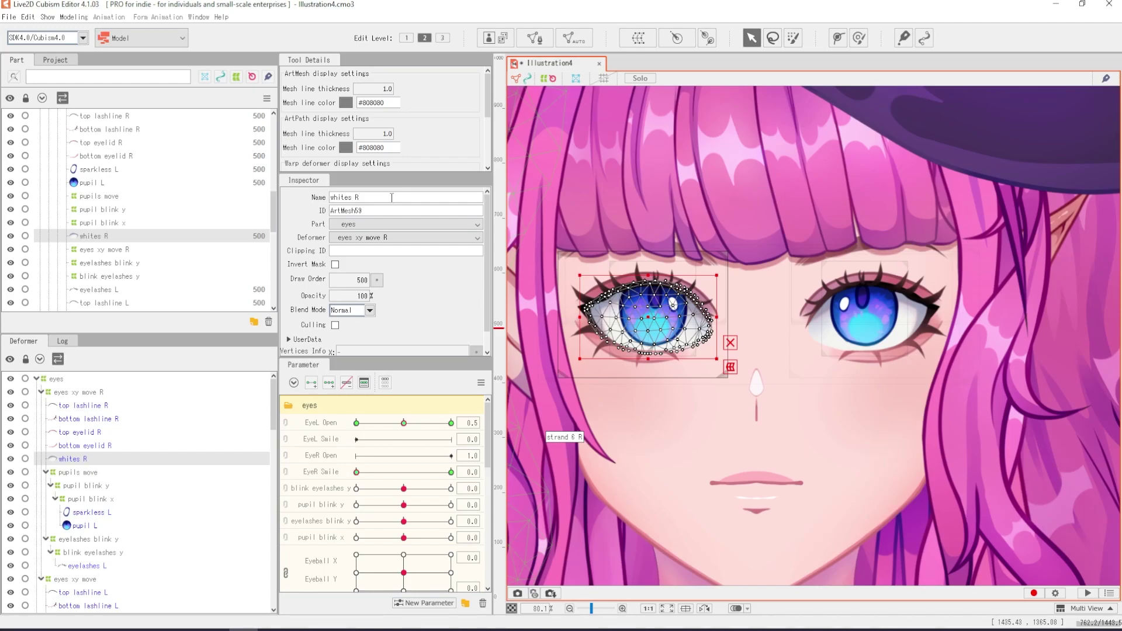
Rename the mirrored eye's pupil movement deformer to "pupils move R".
click(73, 472)
click(422, 197)
click(423, 198)
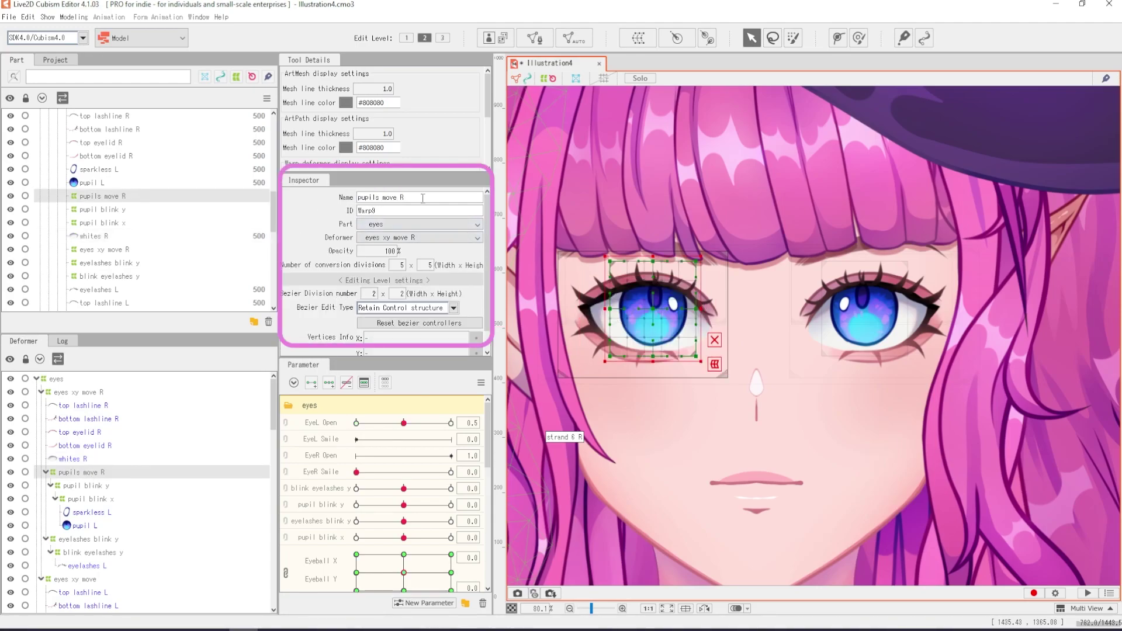
click(85, 486)
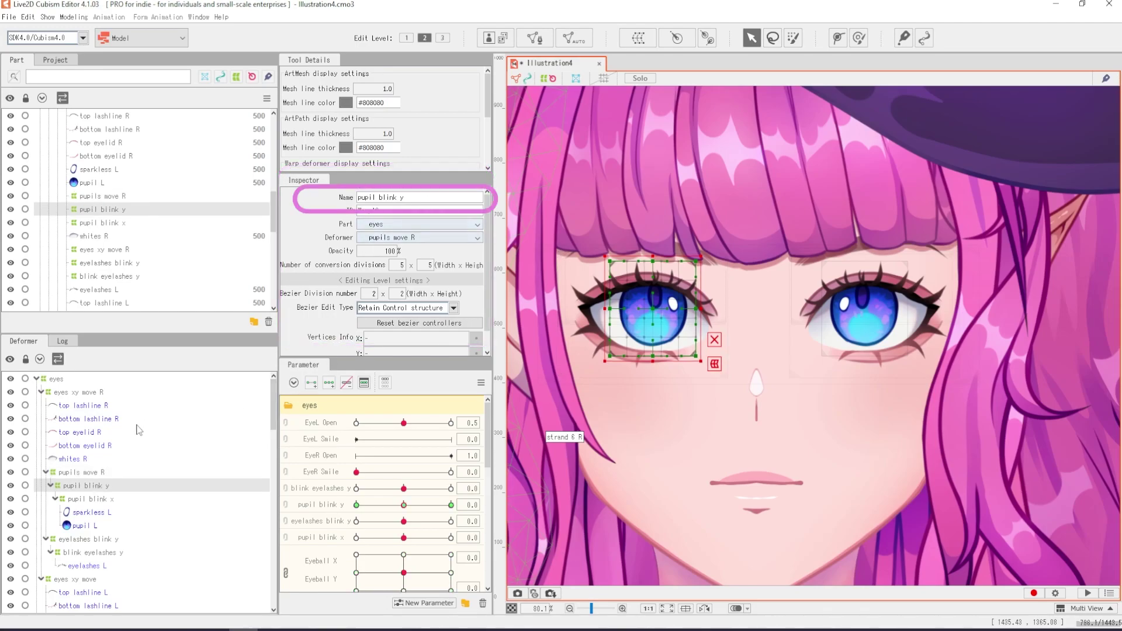
Rename the mirrored eye's sparkle to "sparkless R" and its pupil to "pupil R".
scroll(139, 424, down, 3)
click(89, 463)
click(383, 197)
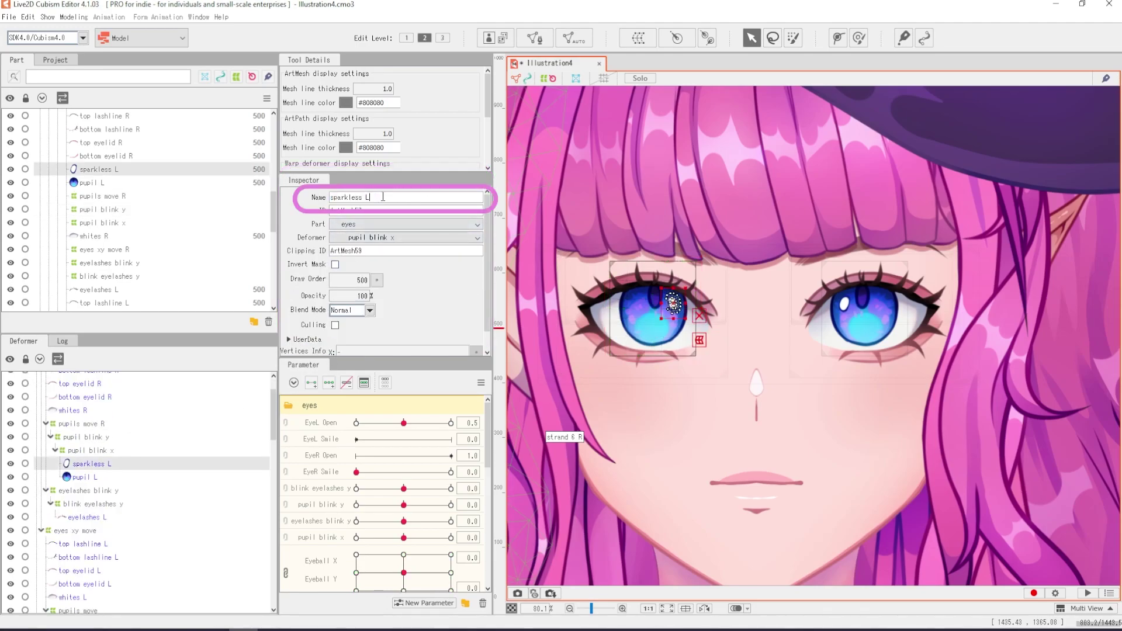
text(R)
key(Tab)
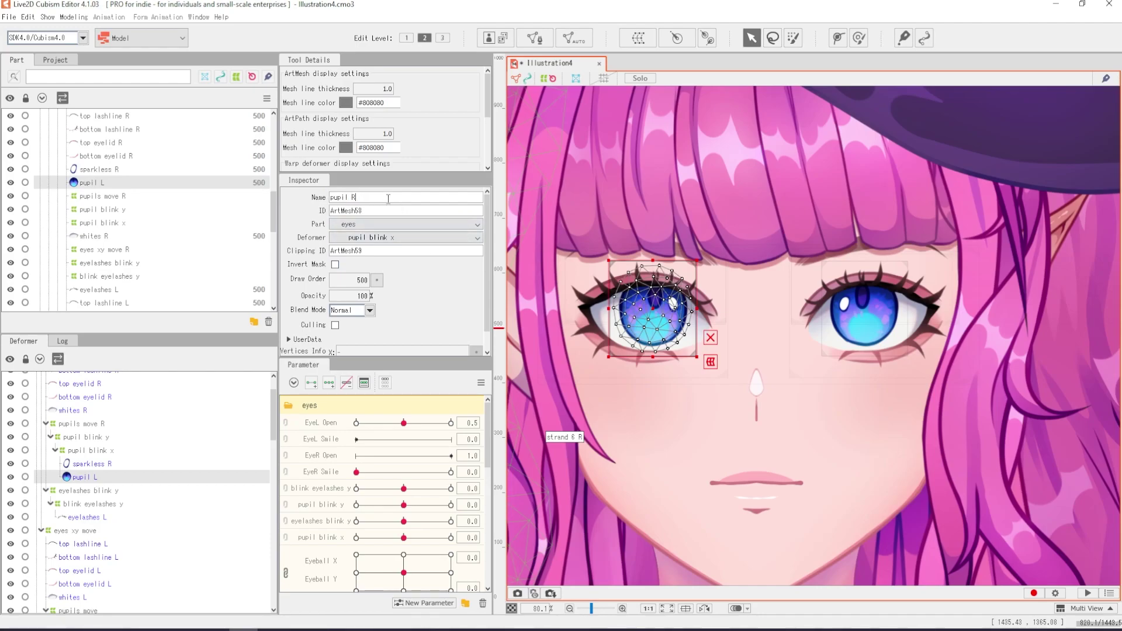
Rename the mirrored eyelashes to "eyelashes R" and the original eye's main deformer to "eyes xy move L".
click(108, 493)
click(87, 516)
click(379, 196)
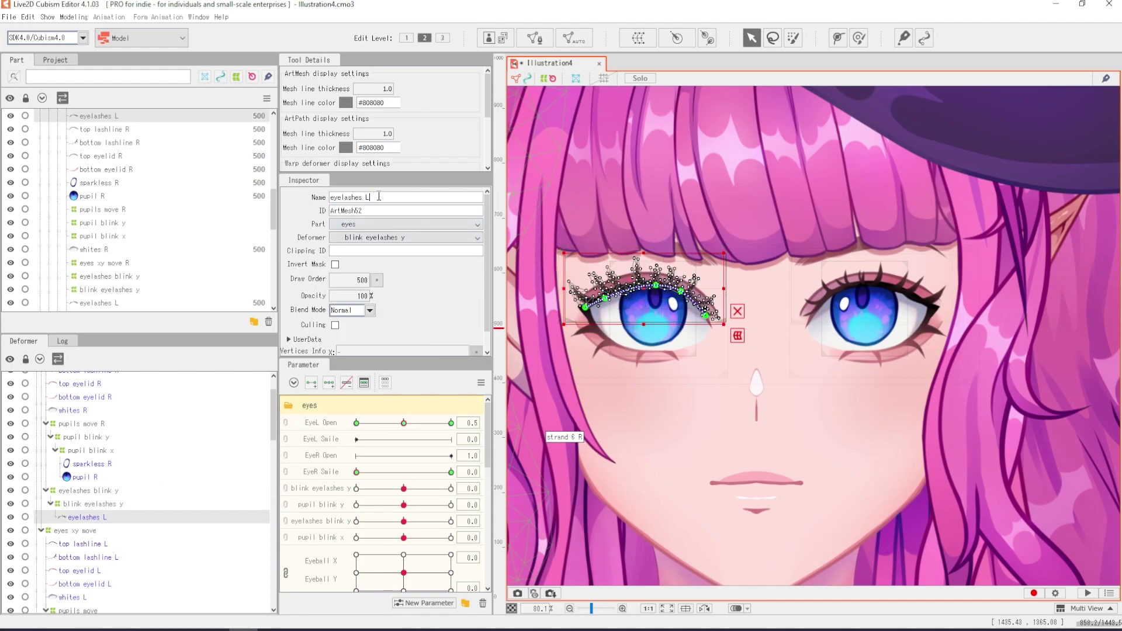
click(91, 532)
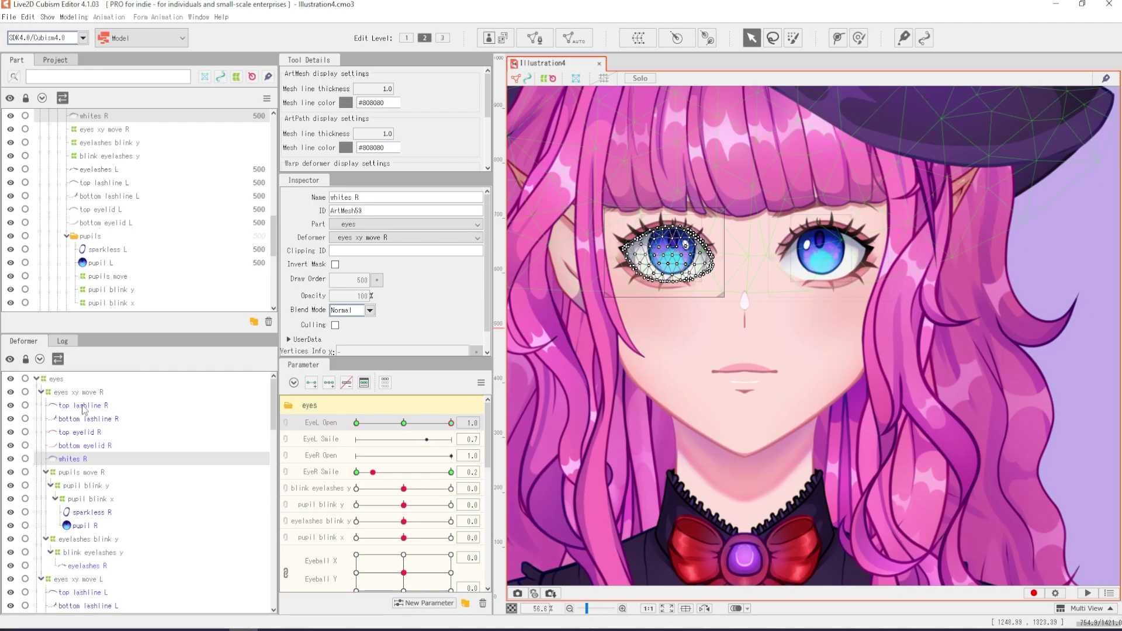
Change the parameter of the right eye's lashlines, eyelids and whites from EyeL Open to EyeR Open.
shift+click(83, 407)
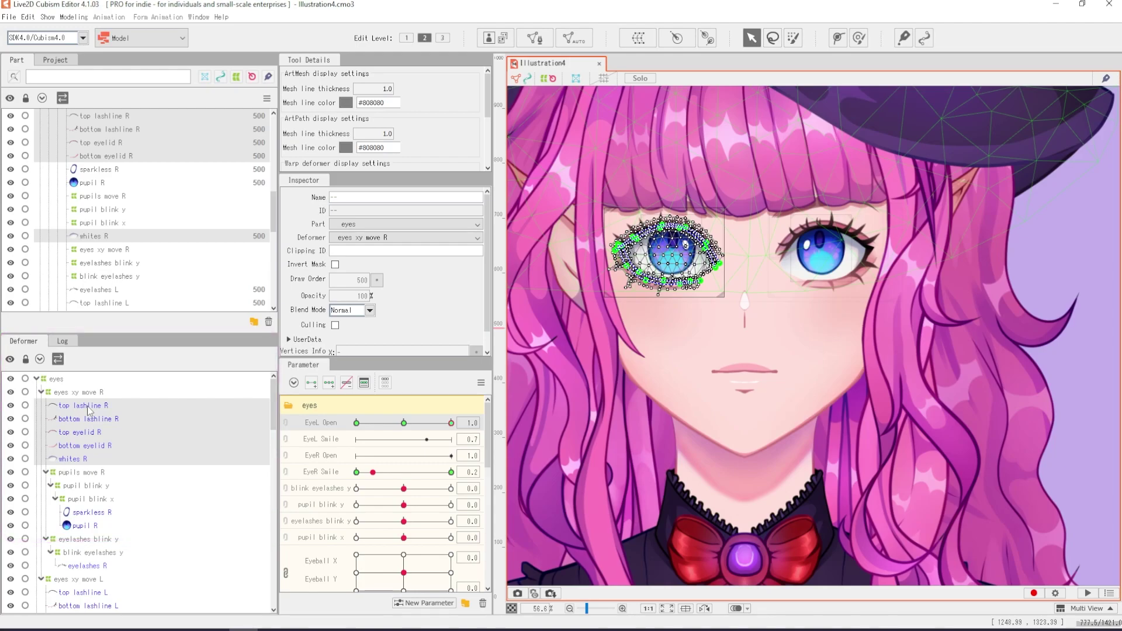
click(456, 425)
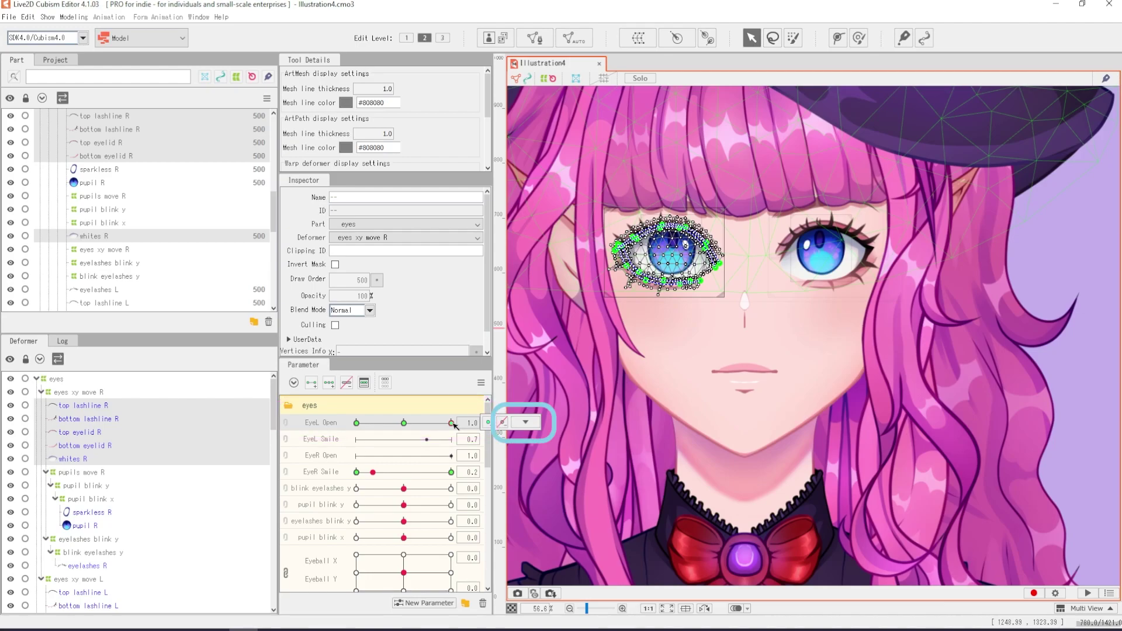
click(525, 422)
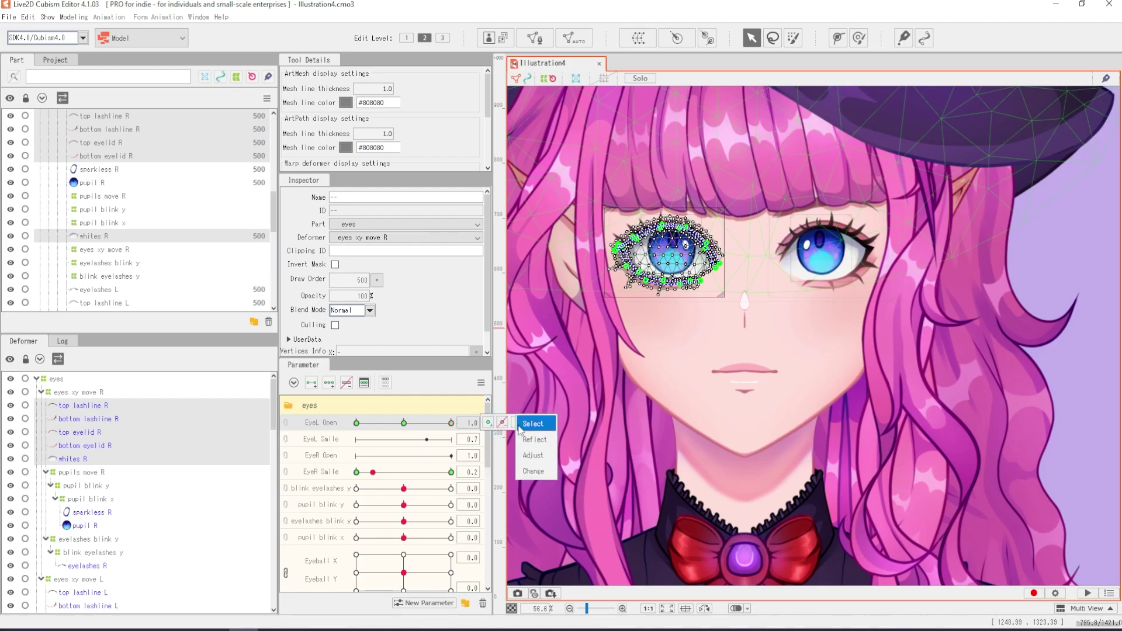
click(537, 471)
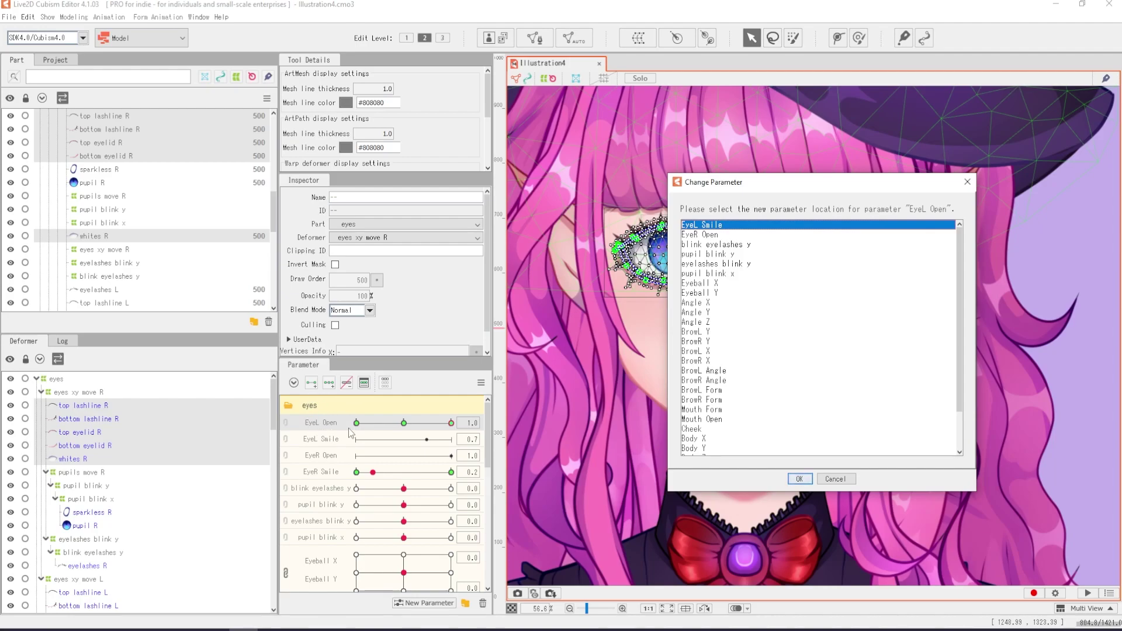
click(704, 234)
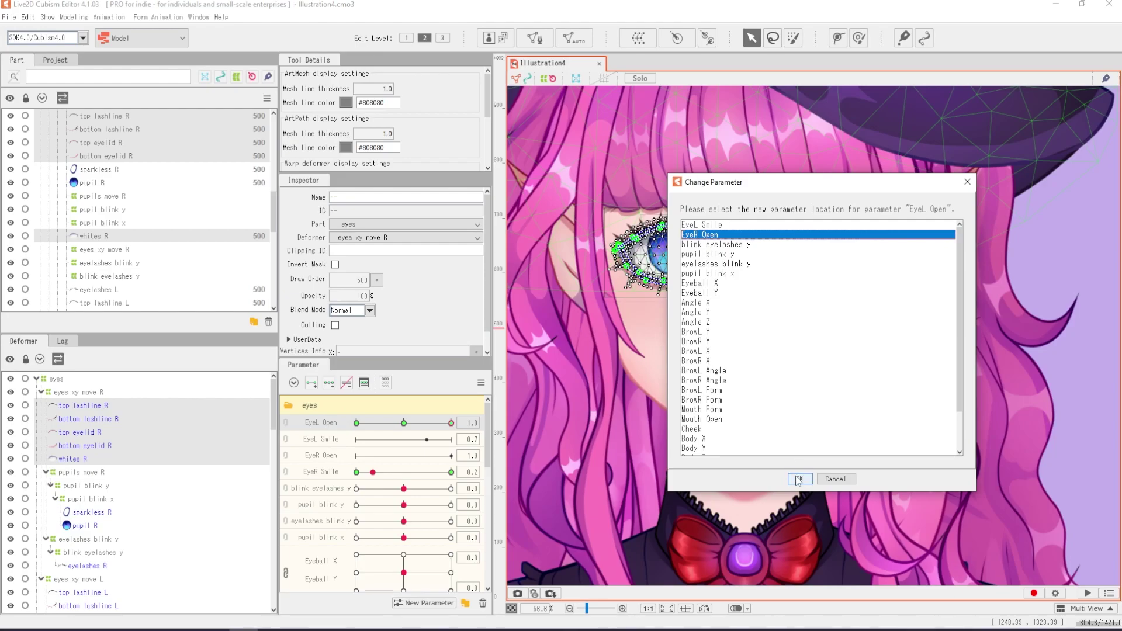
click(798, 478)
drag(450, 456, 468, 469)
click(489, 455)
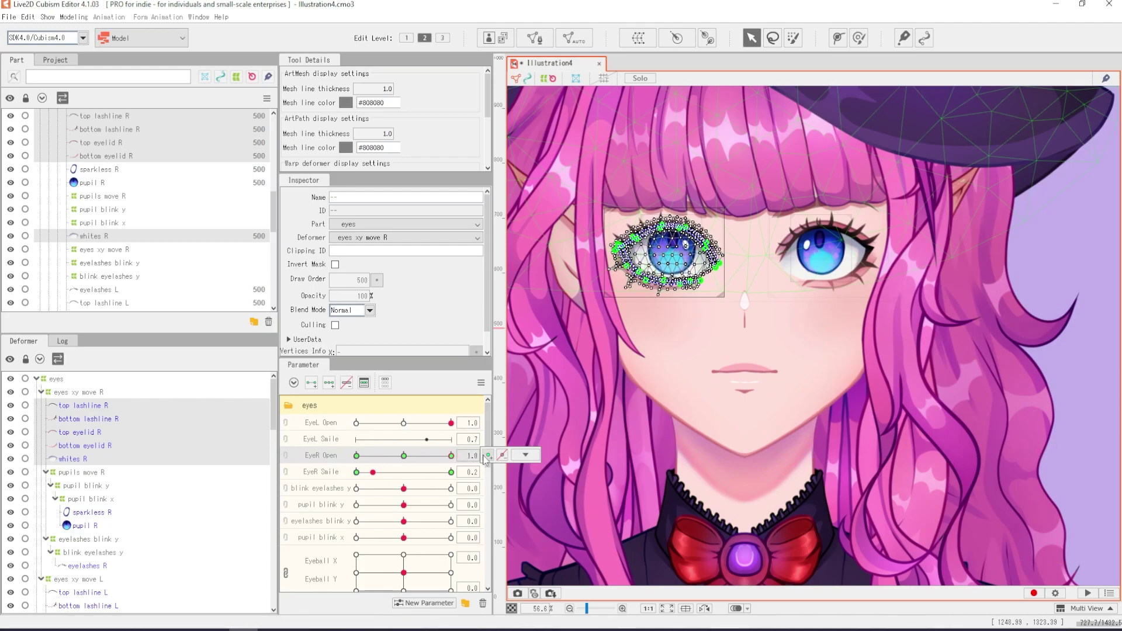
mouse_move(451, 455)
mouse_down()
mouse_move(333, 461)
mouse_move(446, 459)
mouse_up()
Change the parameter of "eyelashes R" from EyeL Open to EyeR Open and check it on the slider.
click(99, 566)
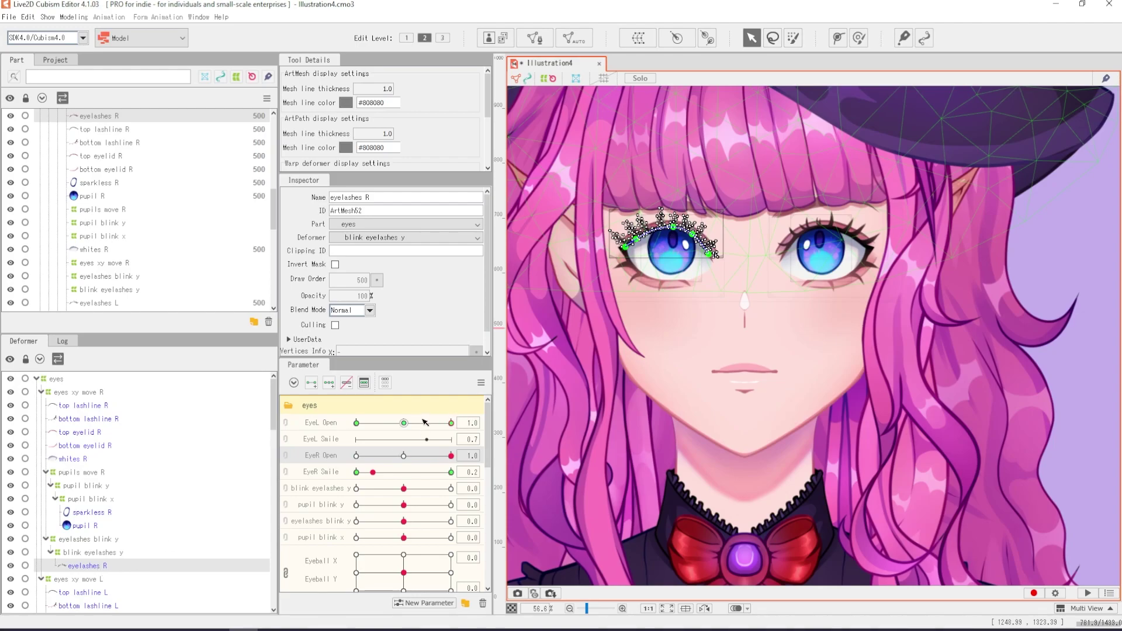
drag(450, 424, 442, 423)
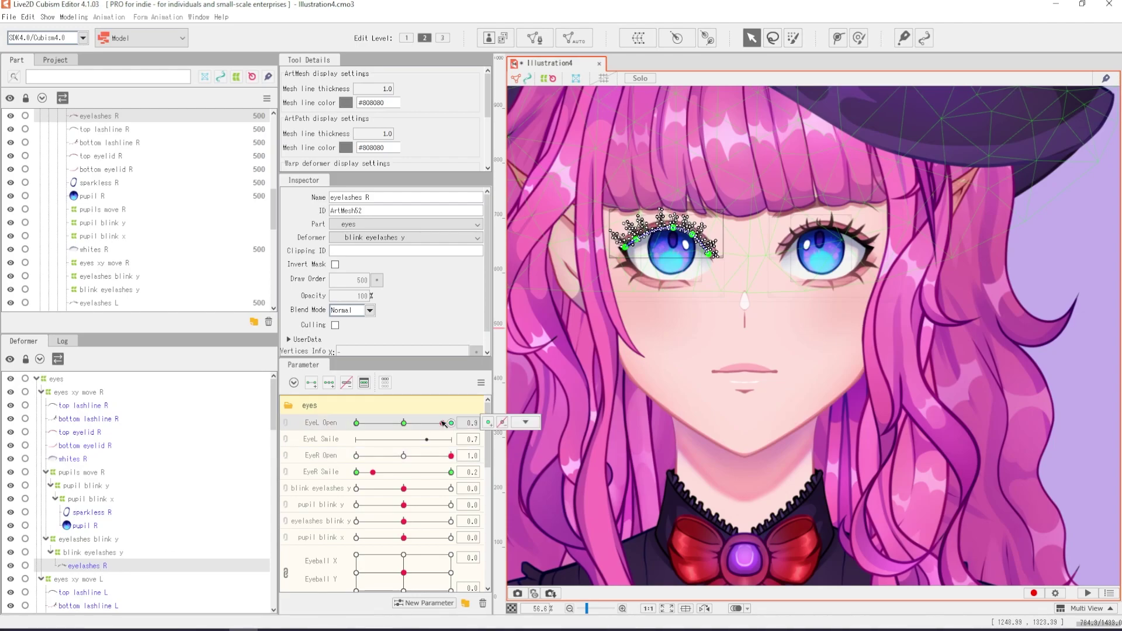
click(525, 422)
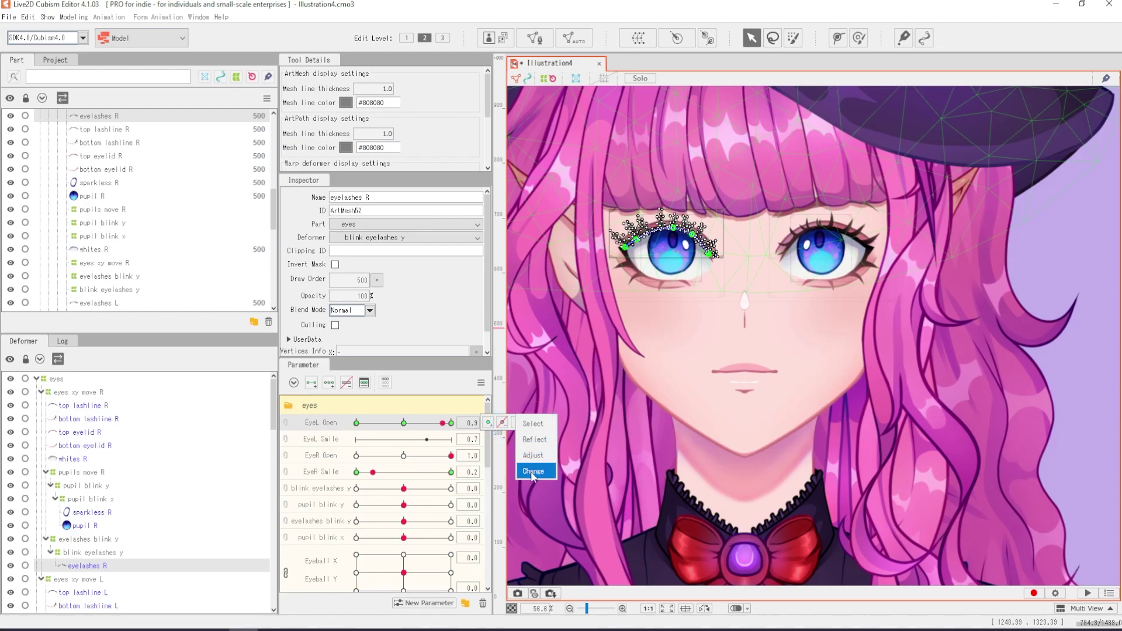
click(532, 473)
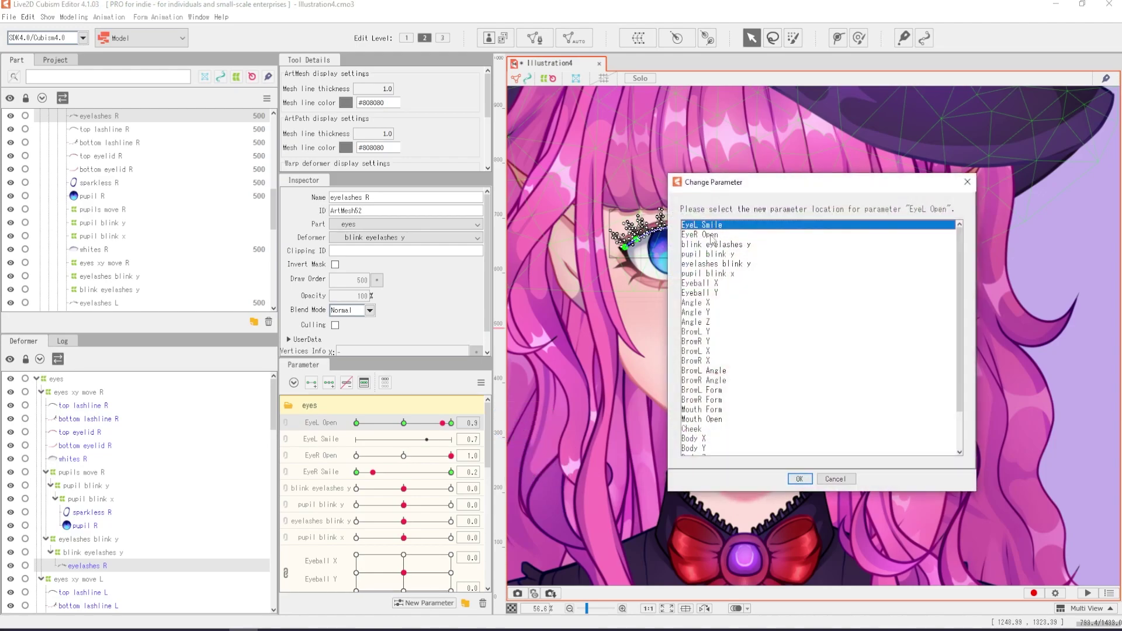
click(713, 236)
click(798, 478)
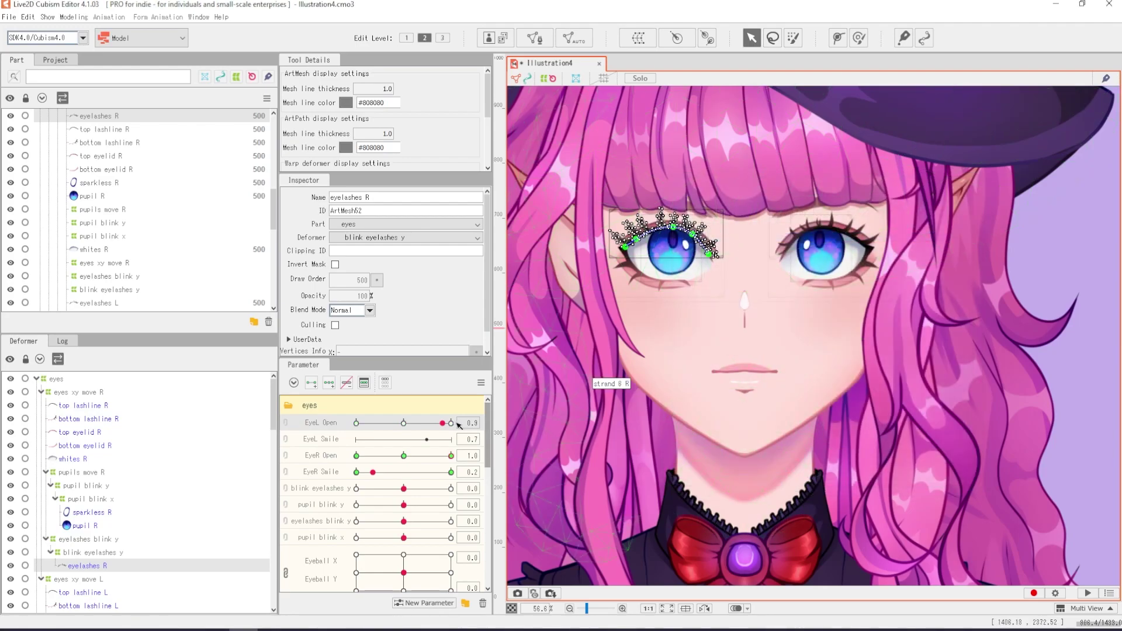
drag(450, 455, 408, 459)
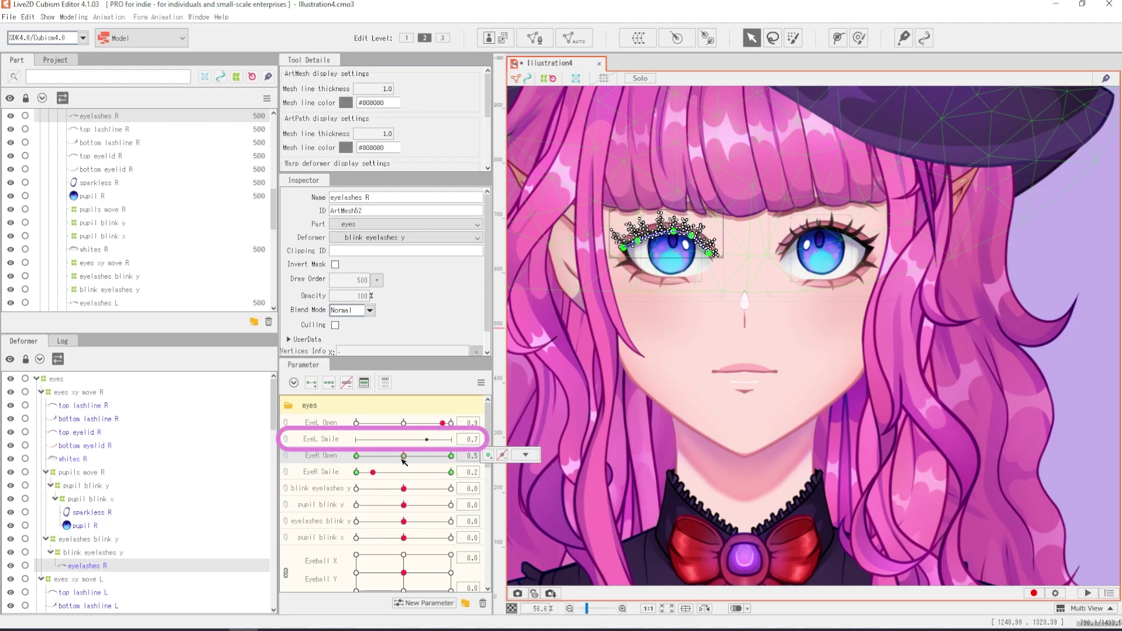
Change the parameter of the left eye's lashlines, eyelids, whites and eyelashes from EyeR Smile to EyeL Smile.
click(326, 473)
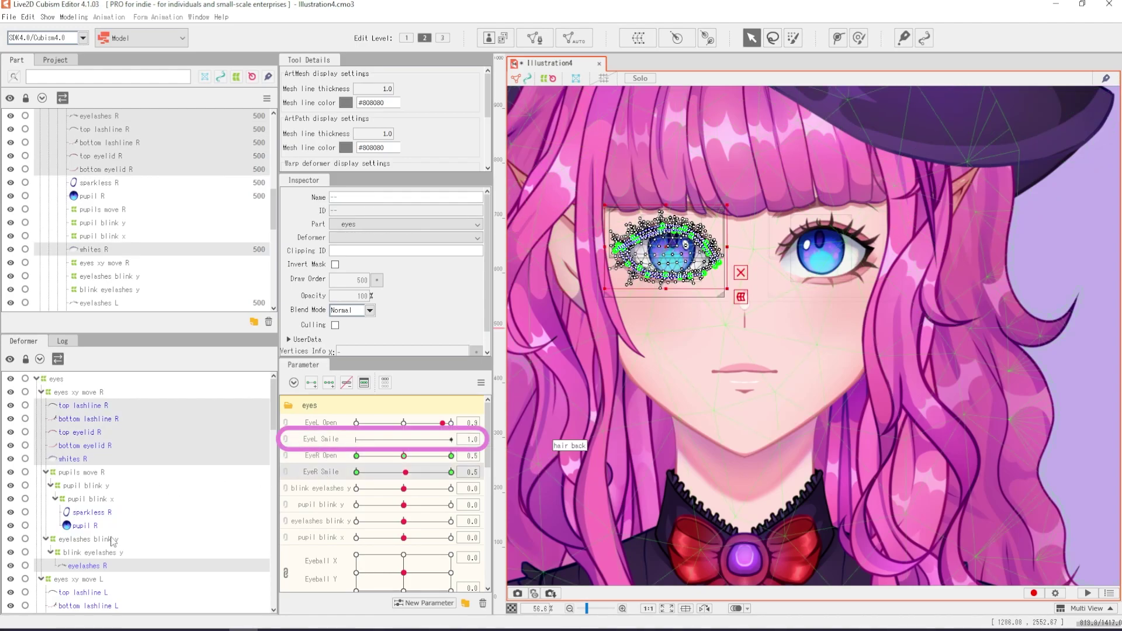
scroll(117, 537, down, 3)
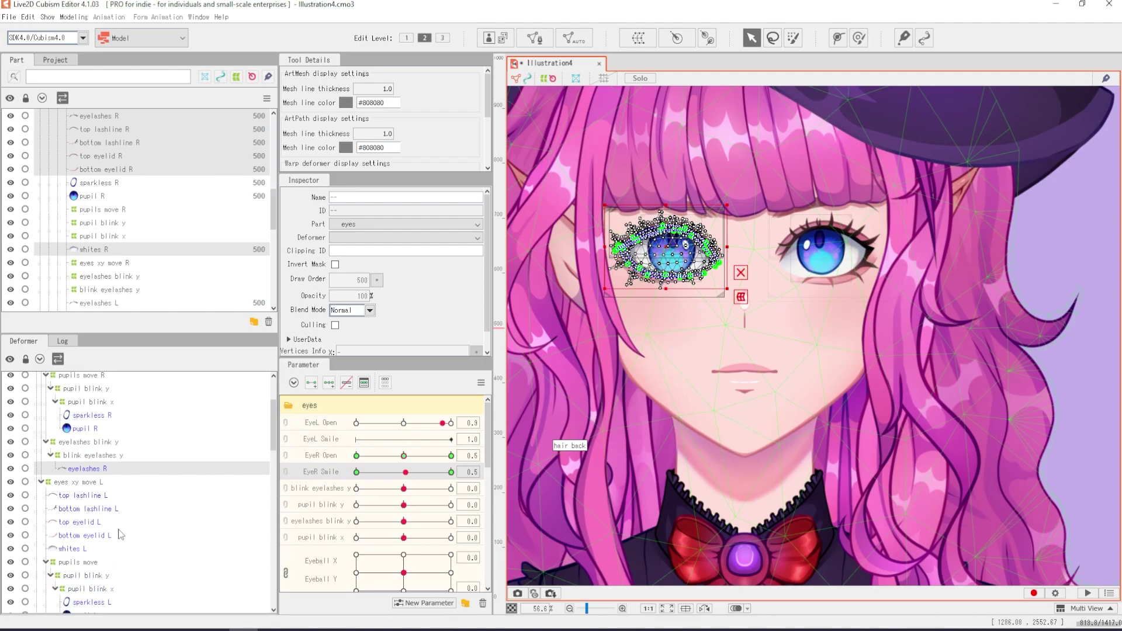
click(100, 497)
shift+click(89, 551)
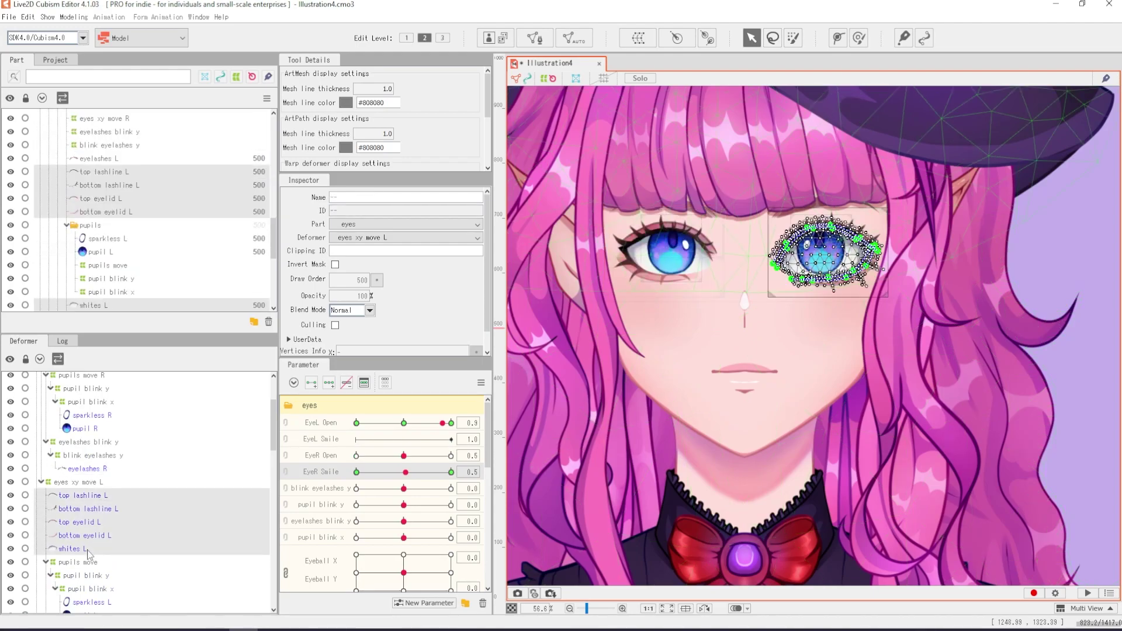
scroll(144, 528, down, 3)
ctrl+click(86, 559)
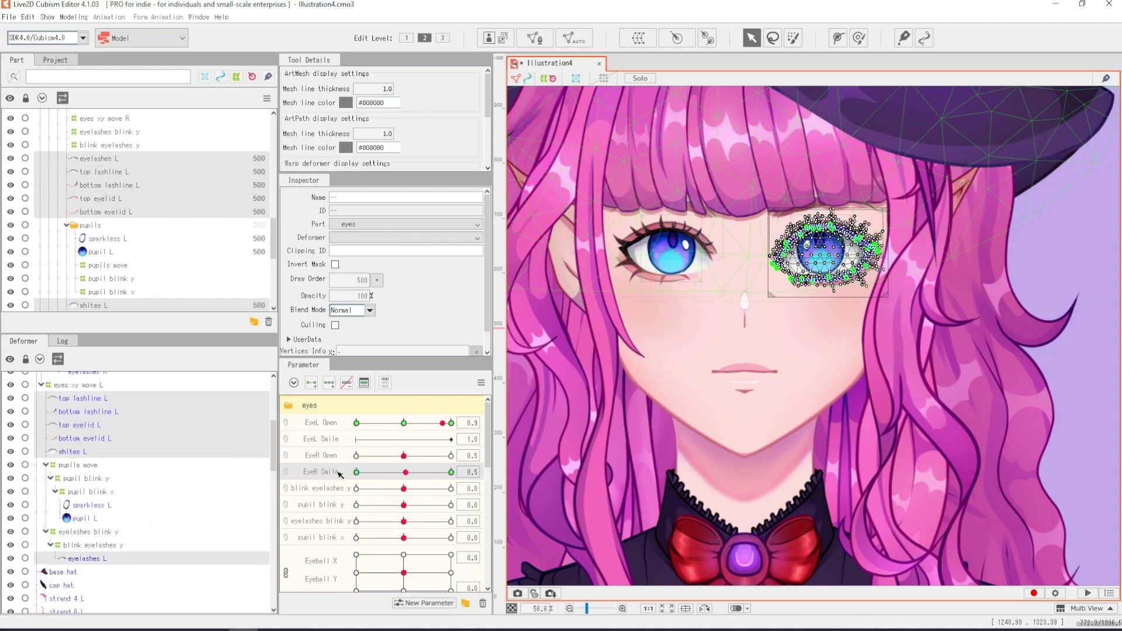
drag(427, 473, 412, 472)
click(514, 474)
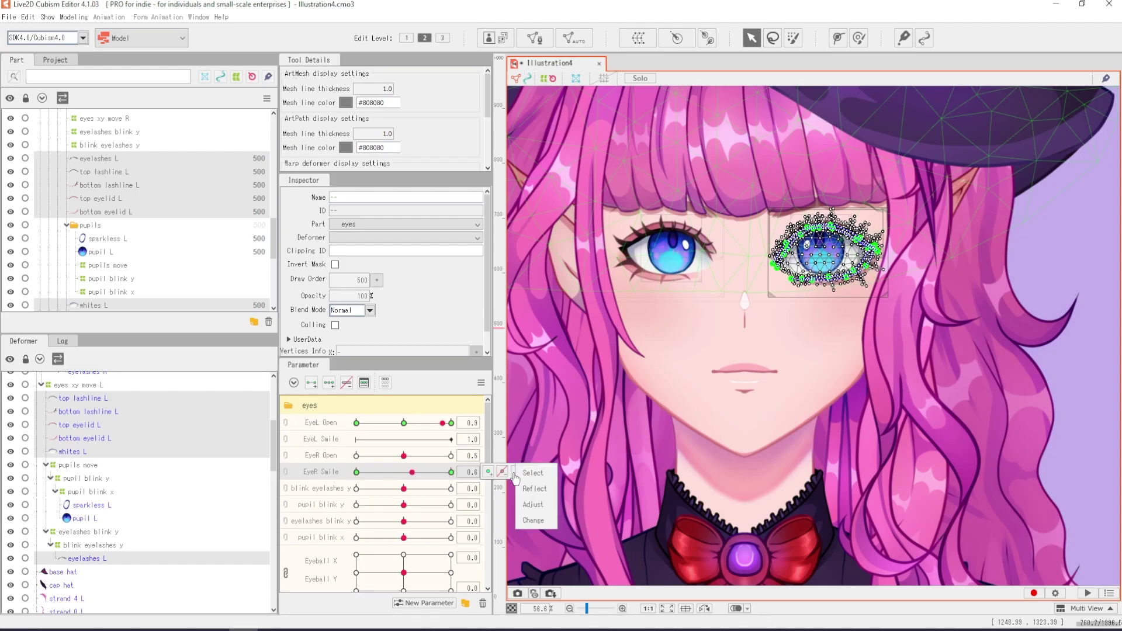
click(534, 519)
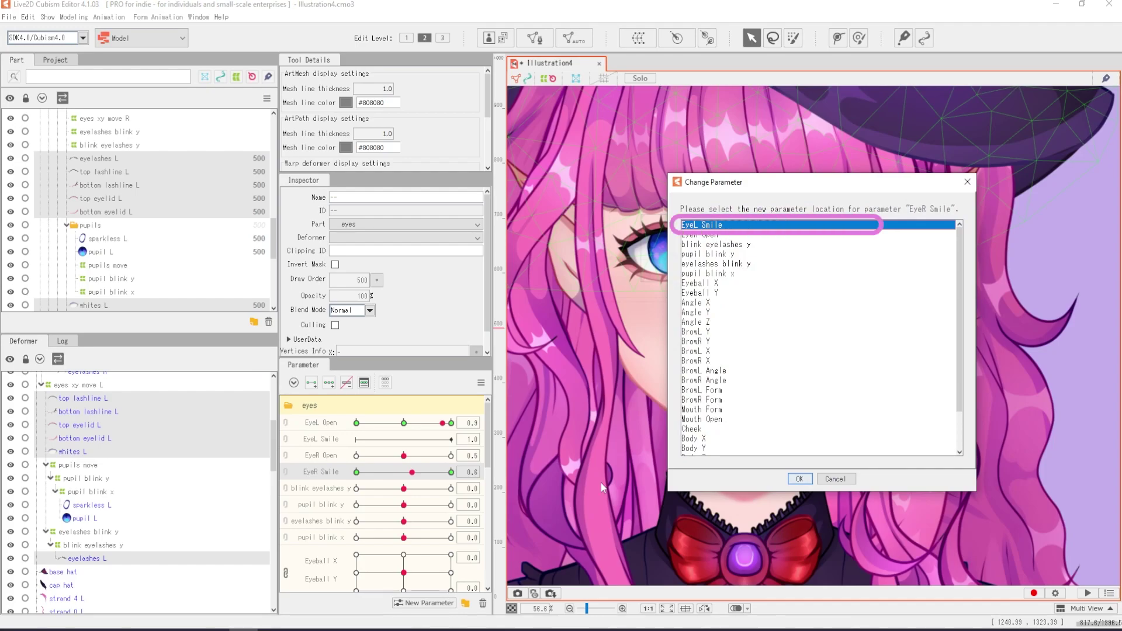
click(799, 478)
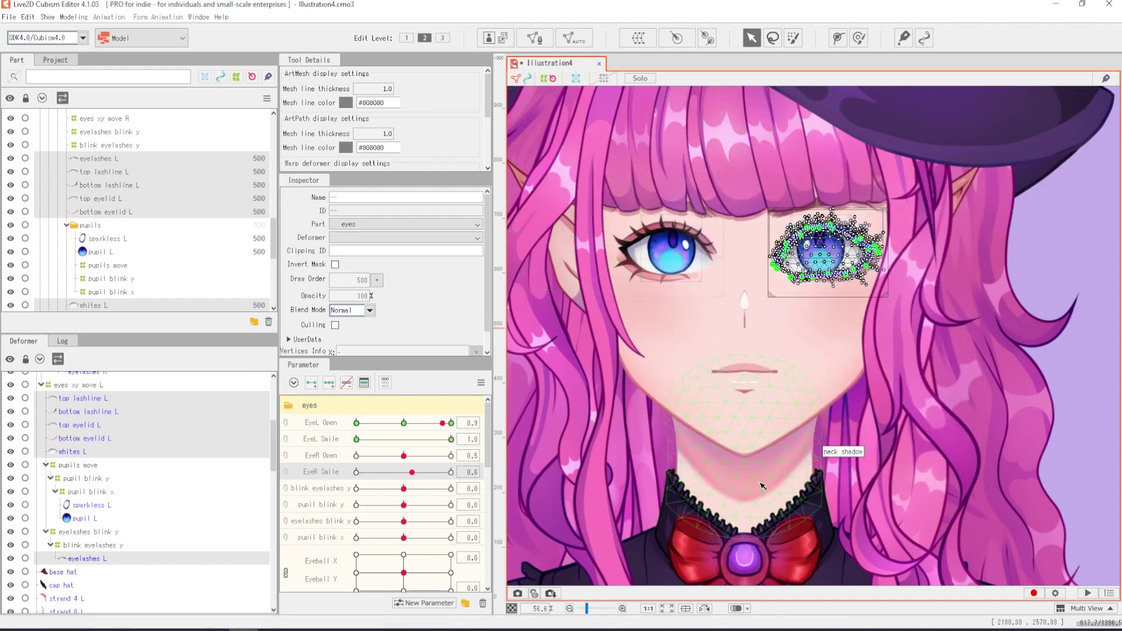
Play the model's animated preview to check both eyes' movement, and stop it.
click(1086, 593)
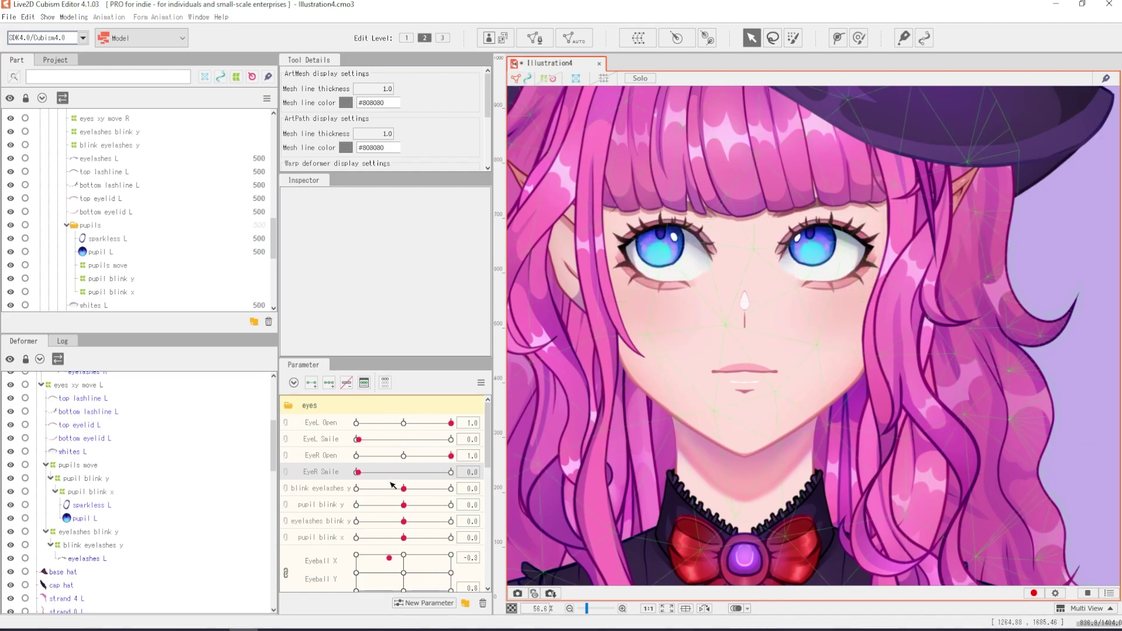
click(441, 428)
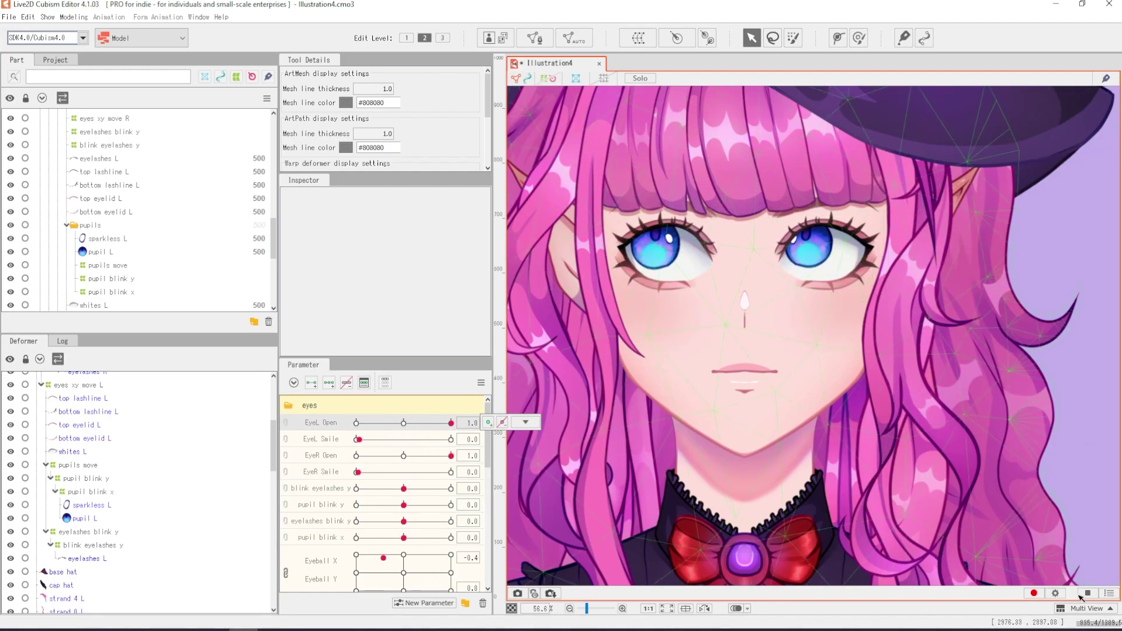
right_click(489, 376)
click(502, 382)
Test the EyeL and EyeR Open and Smile parameters across their ranges to check each eye's blink and smile.
click(403, 422)
drag(403, 422, 450, 455)
drag(357, 427, 451, 422)
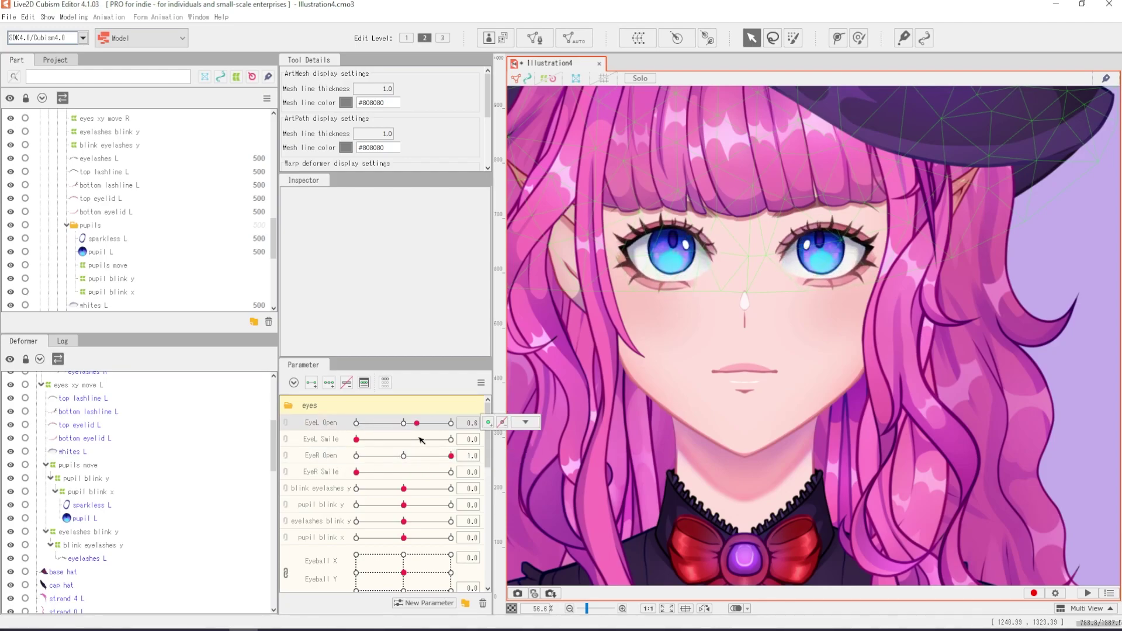
drag(365, 438, 451, 438)
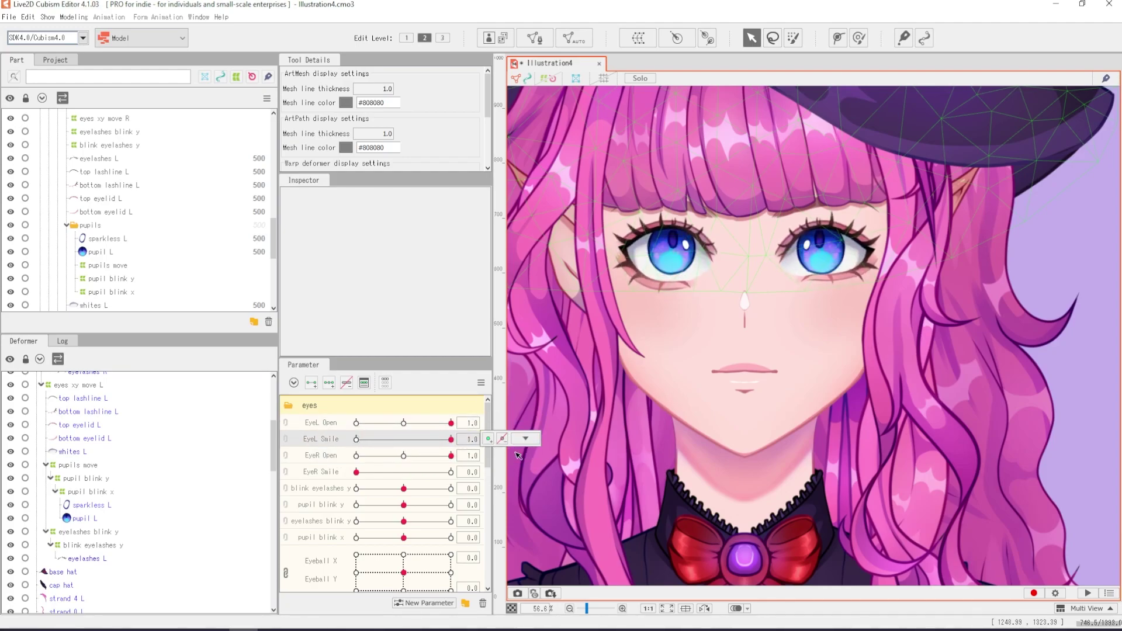
drag(357, 471, 271, 481)
click(526, 471)
drag(450, 423, 259, 446)
key(ctrl+z)
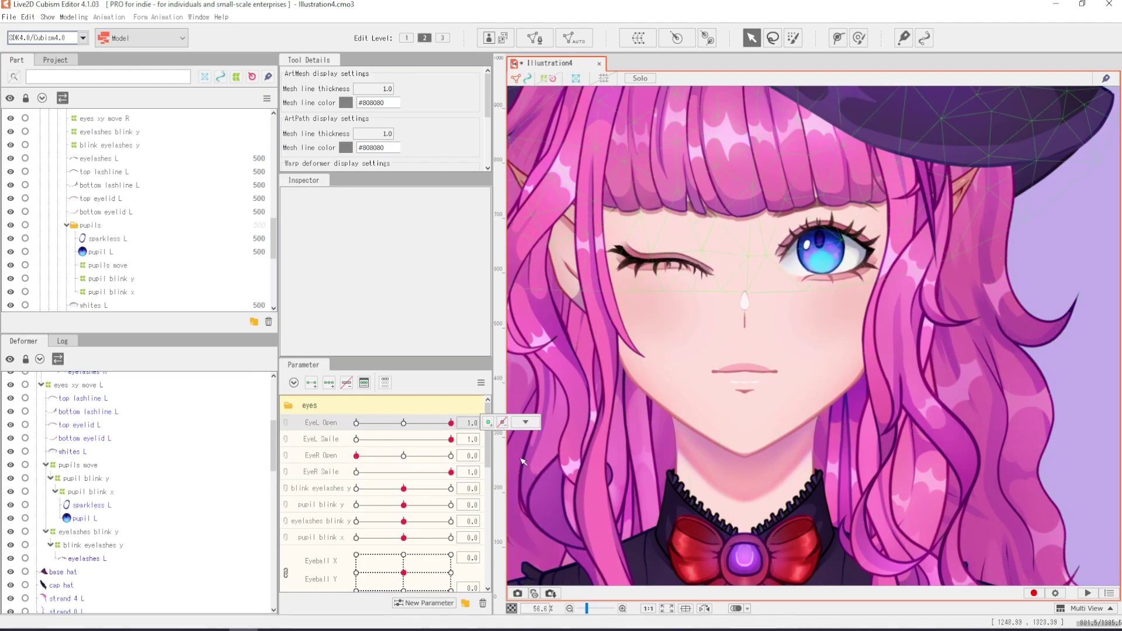
key(ctrl+z)
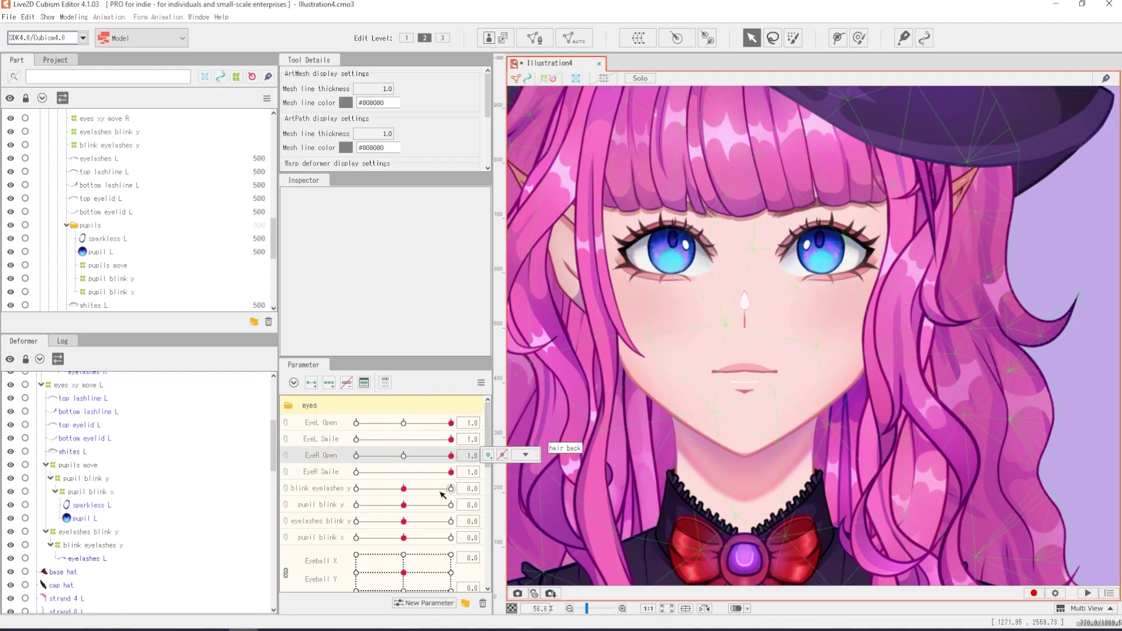
key(ctrl+z)
key(ctrl+z)
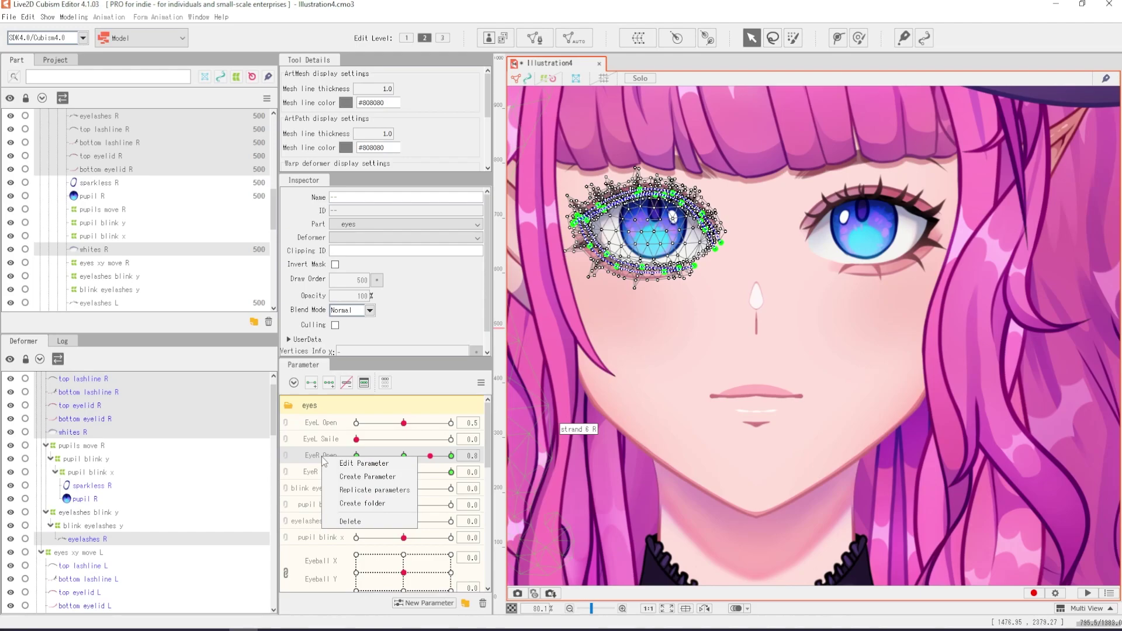
Set the default value of the EyeR Open parameter to 0.5.
click(359, 462)
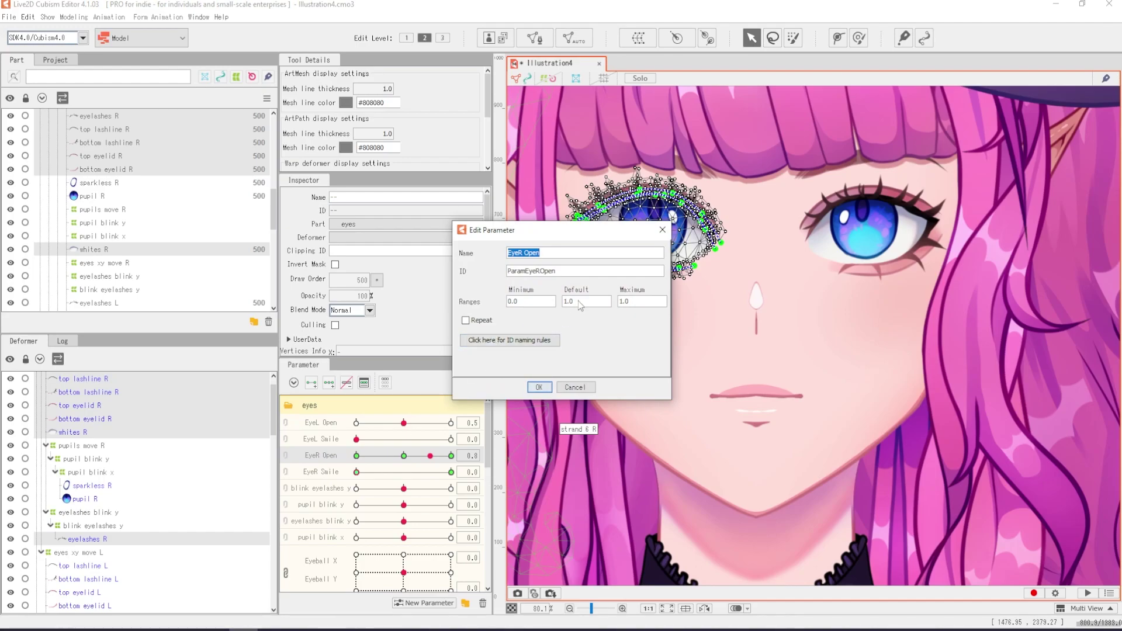
drag(580, 302, 562, 301)
text(0/5)
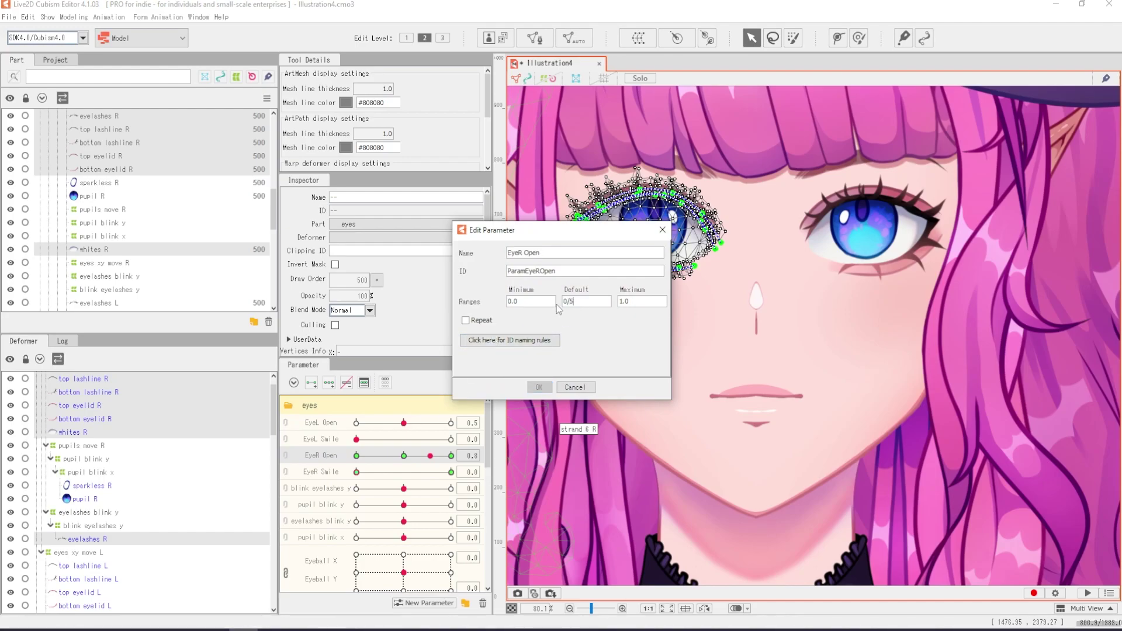
click(570, 387)
click(481, 382)
click(543, 386)
click(1062, 330)
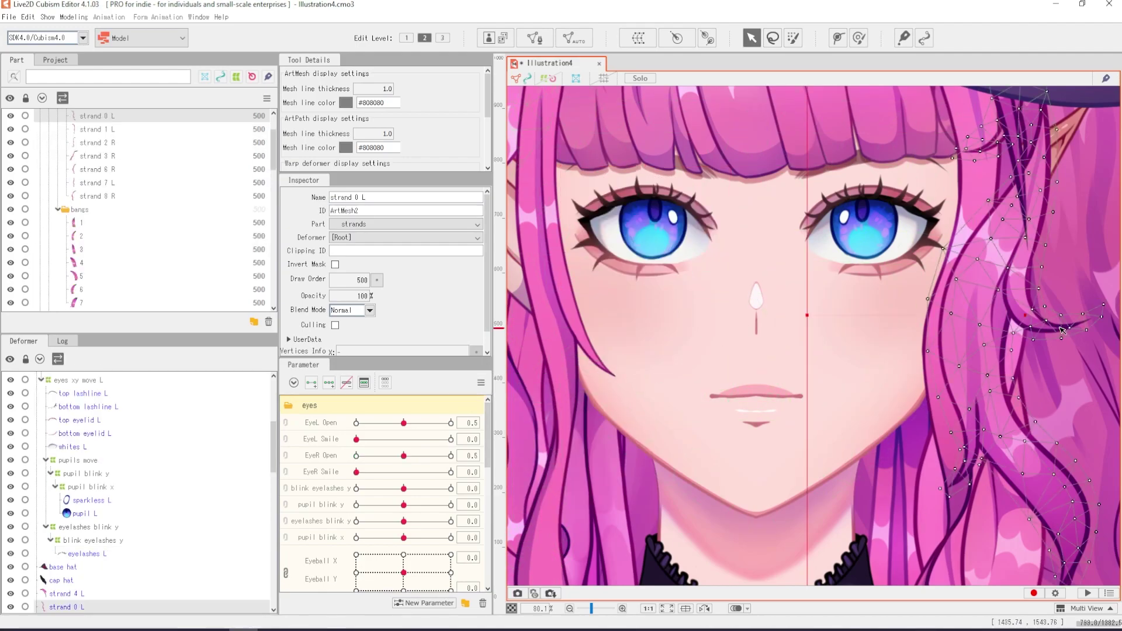
Clear the hair strand selection and test the EyeR Open parameter on the right eye.
scroll(714, 351, down, 3)
click(597, 445)
scroll(597, 446, up, 1)
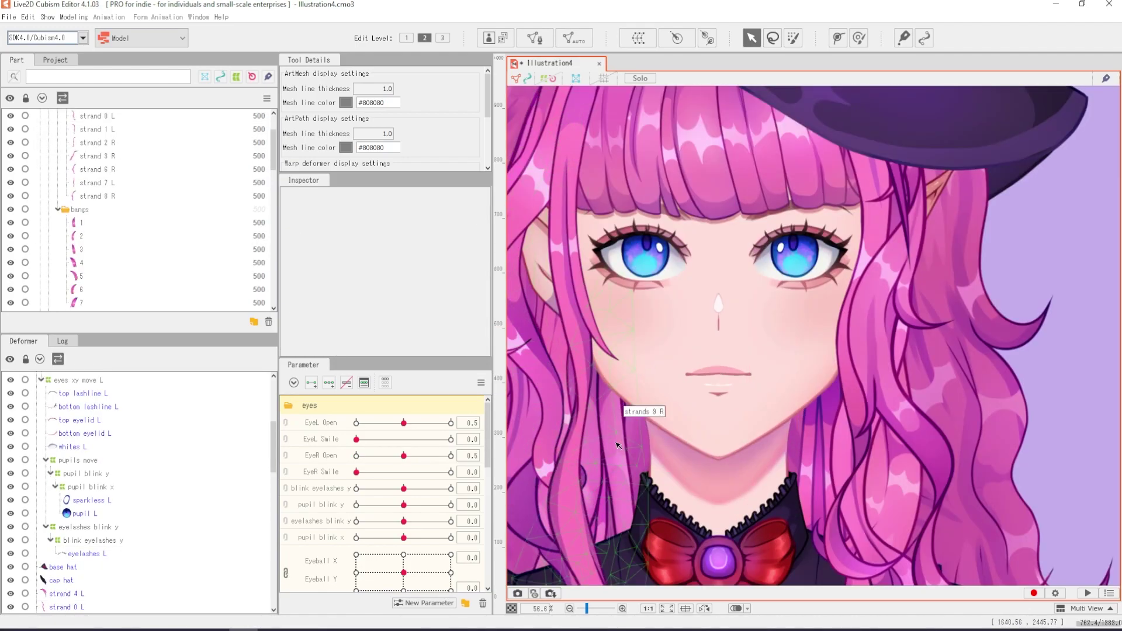
scroll(707, 309, up, 3)
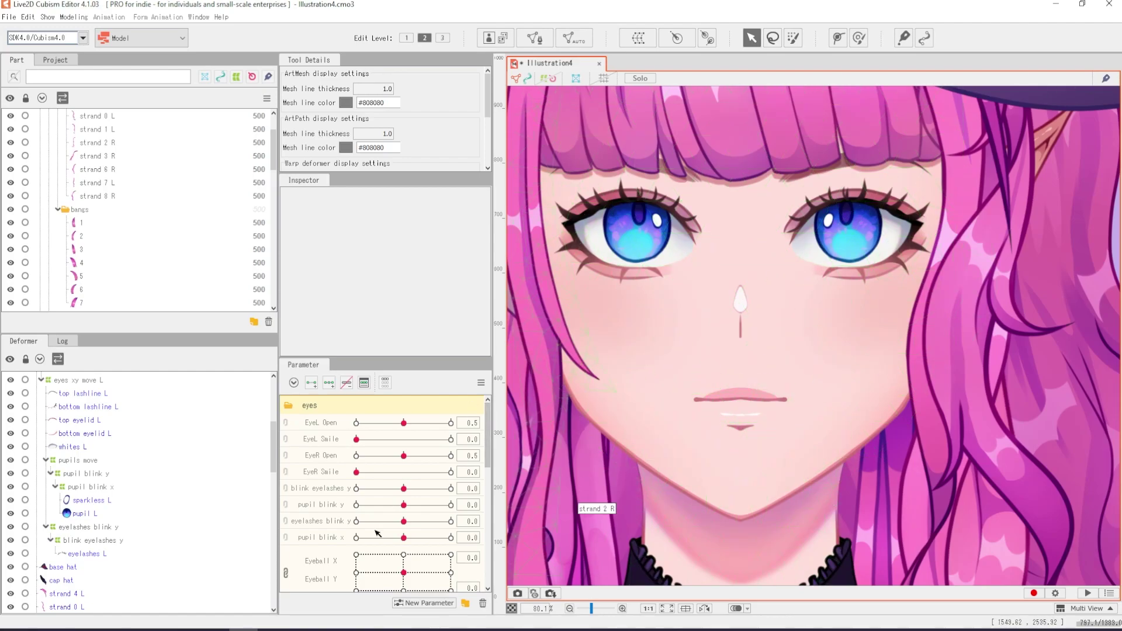
drag(403, 455, 441, 460)
right_click(483, 395)
click(528, 445)
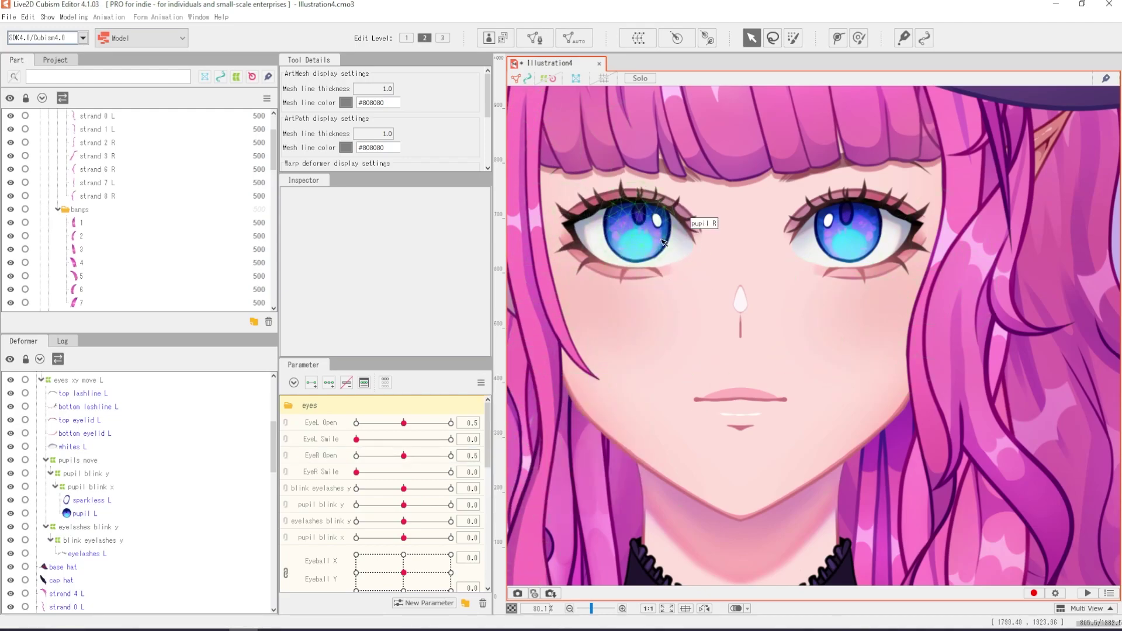
Move the right eye's sparkless R highlight to the other side of its pupil to match the left eye's highlight.
click(659, 219)
scroll(631, 205, up, 5)
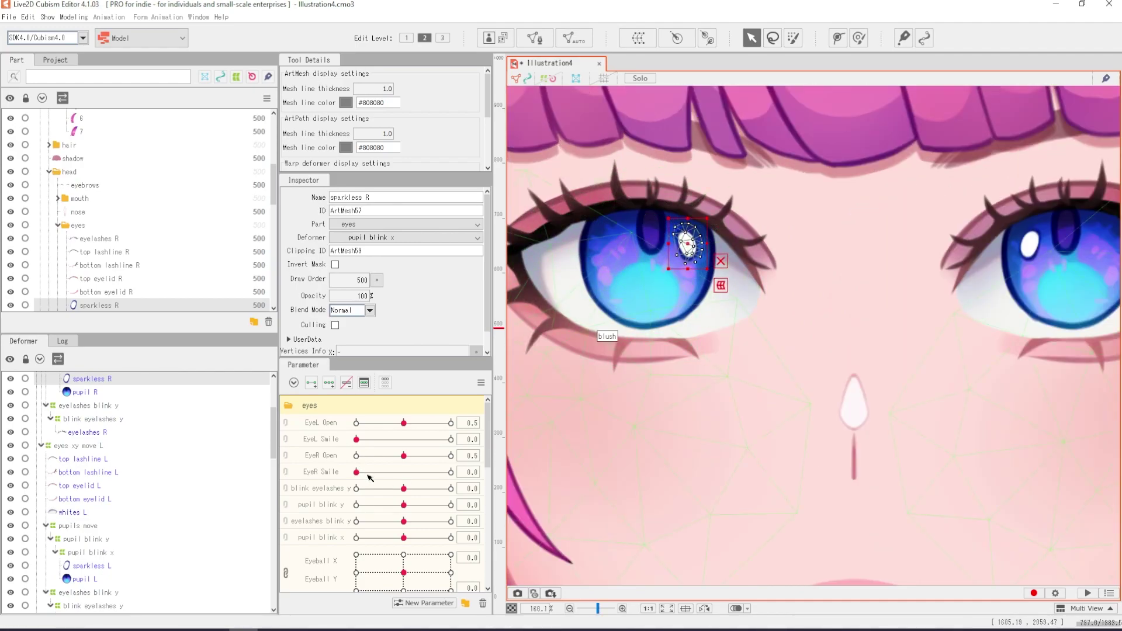
right_click(689, 248)
click(727, 504)
click(806, 399)
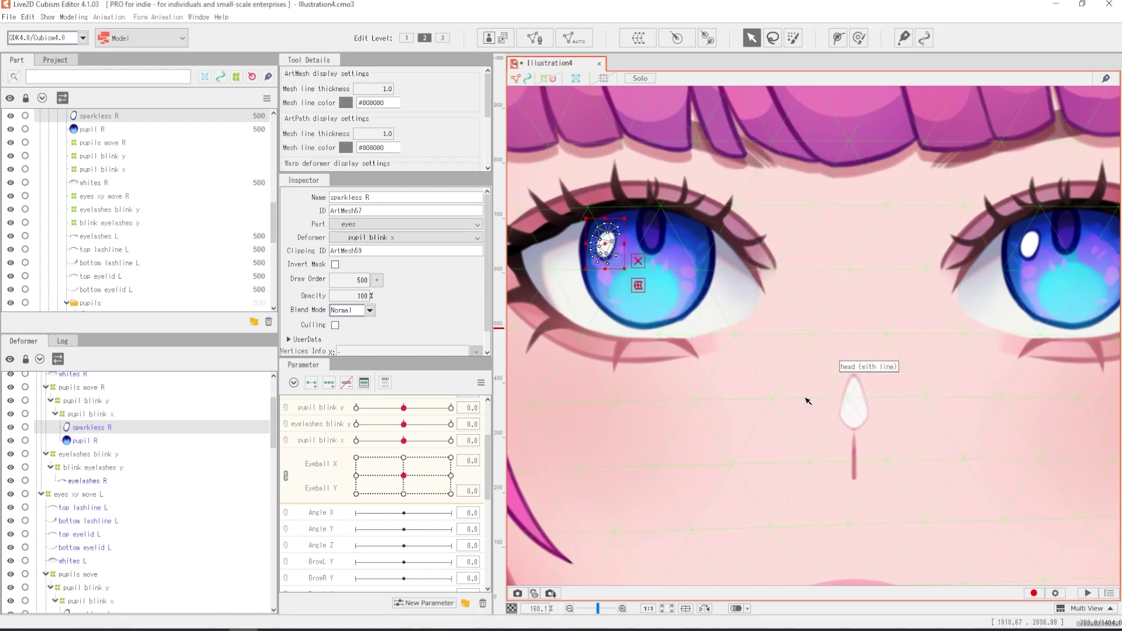
Clear the highlight selection and test the Eyeball X/Y and EyeL Open parameters on the full face.
scroll(818, 350, down, 8)
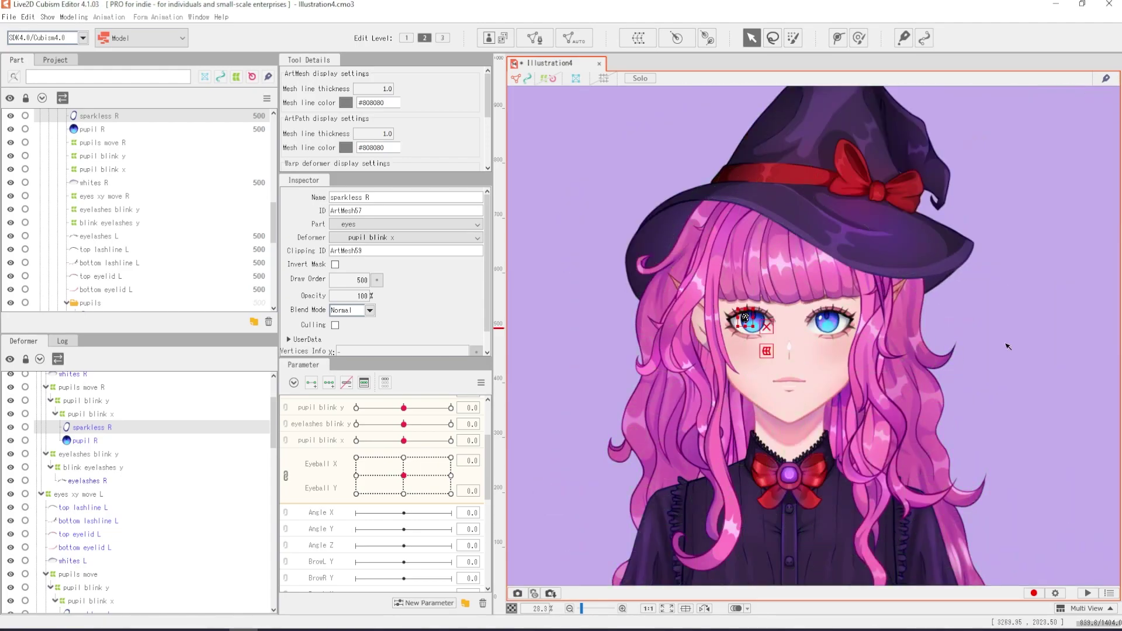
key(Escape)
scroll(774, 365, up, 5)
mouse_move(403, 475)
mouse_down()
mouse_move(431, 461)
mouse_move(370, 445)
mouse_move(396, 497)
mouse_move(452, 458)
mouse_move(411, 477)
mouse_up()
scroll(401, 464, up, 3)
drag(403, 422, 470, 439)
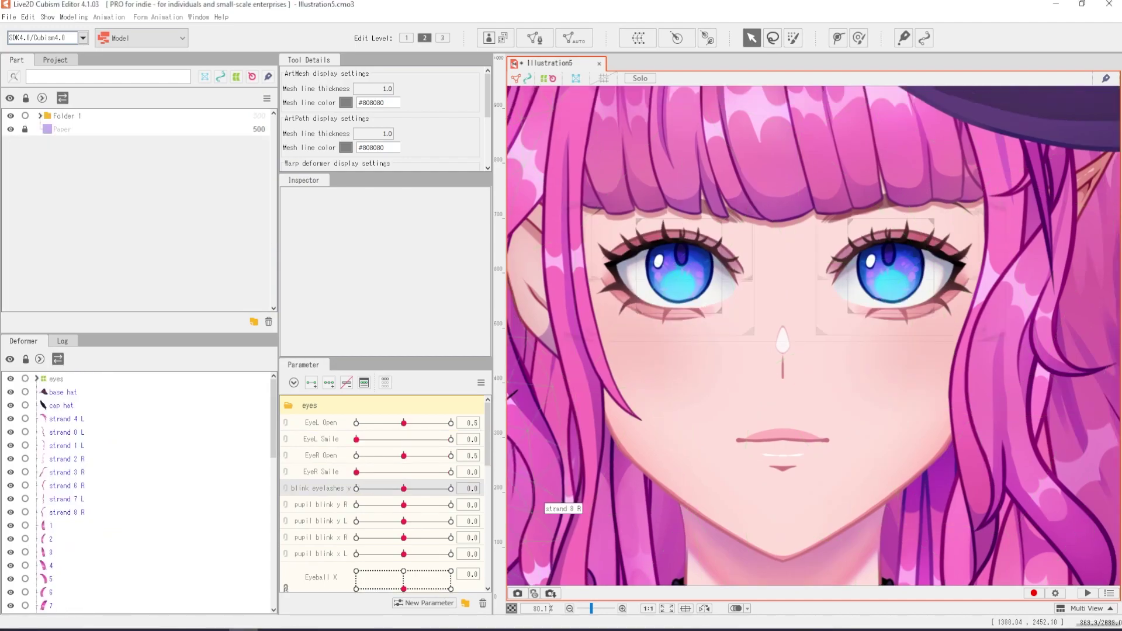
Duplicate the blink eyelashes y parameter in the eyes group.
click(329, 494)
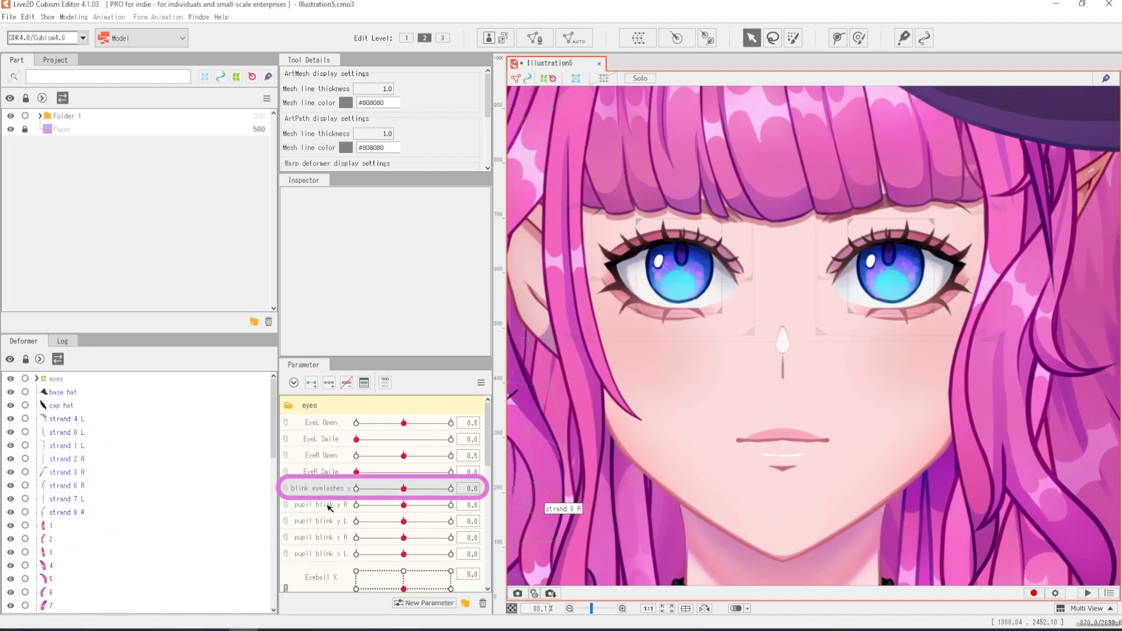
mouse_move(403, 489)
mouse_down()
mouse_move(417, 500)
mouse_move(403, 494)
mouse_up()
right_click(315, 488)
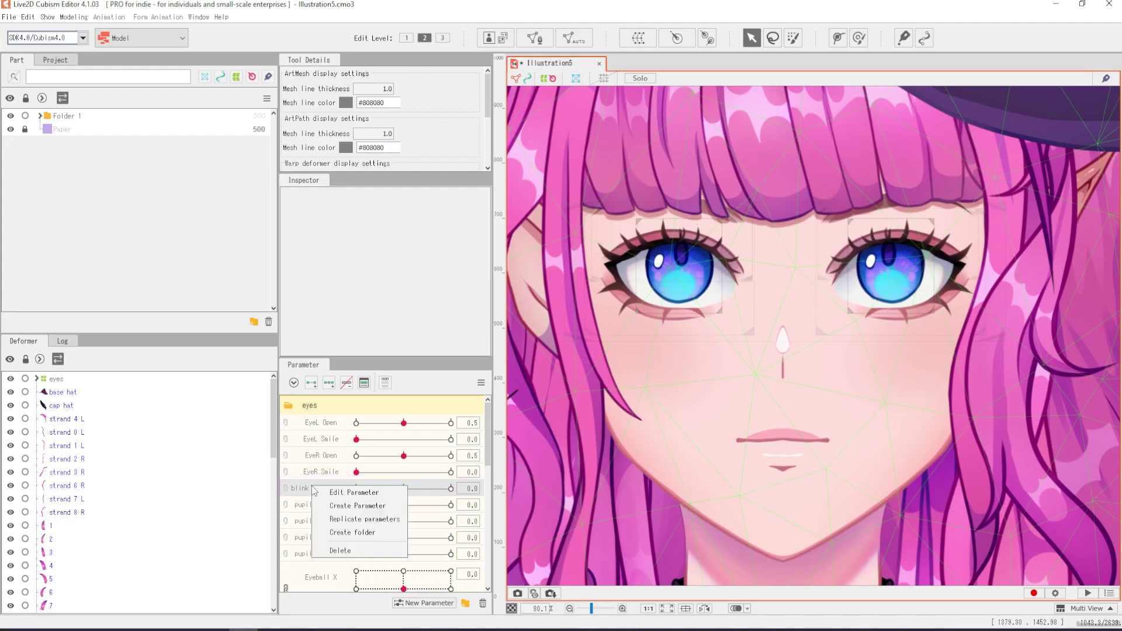
click(341, 520)
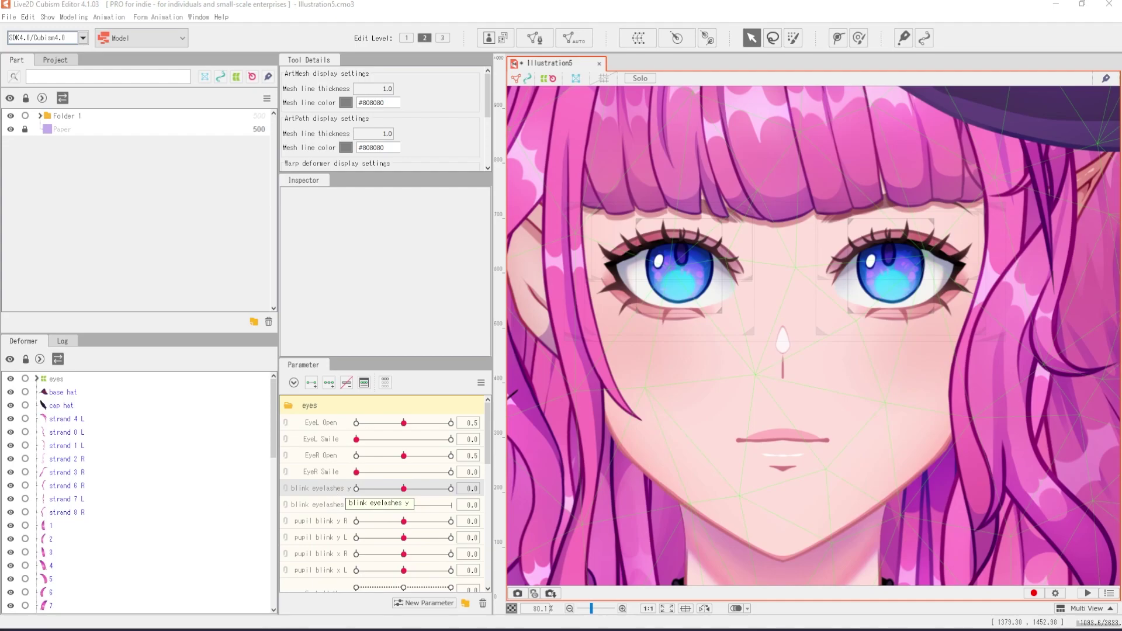
Rename the original blink eyelashes y parameter to "blink eyelashes y L".
right_click(325, 488)
click(362, 493)
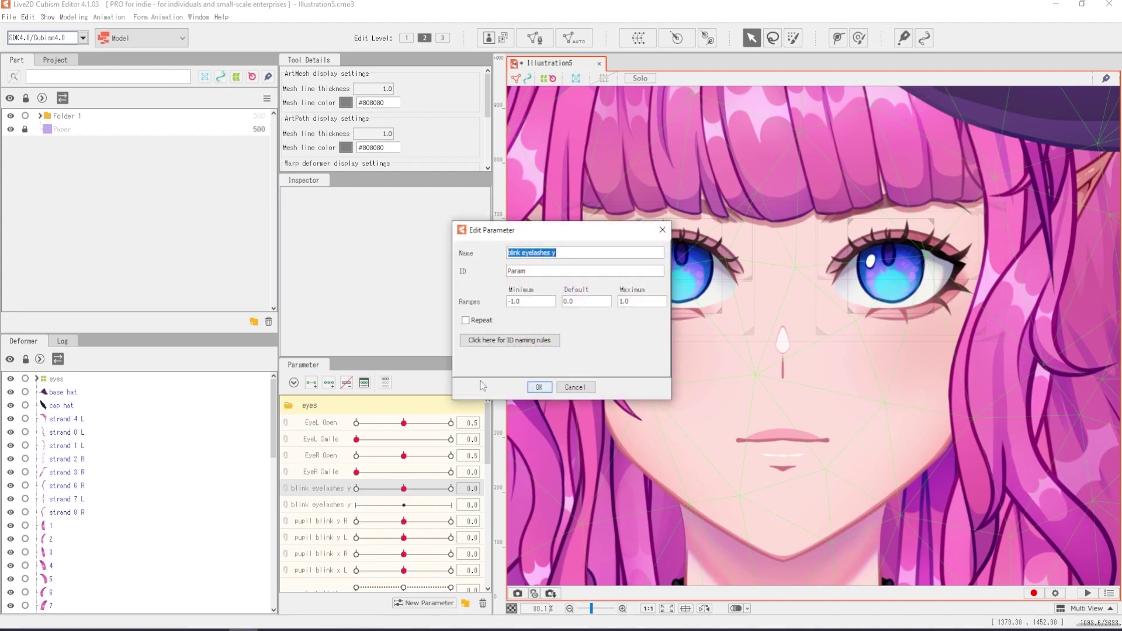
click(569, 253)
text(L)
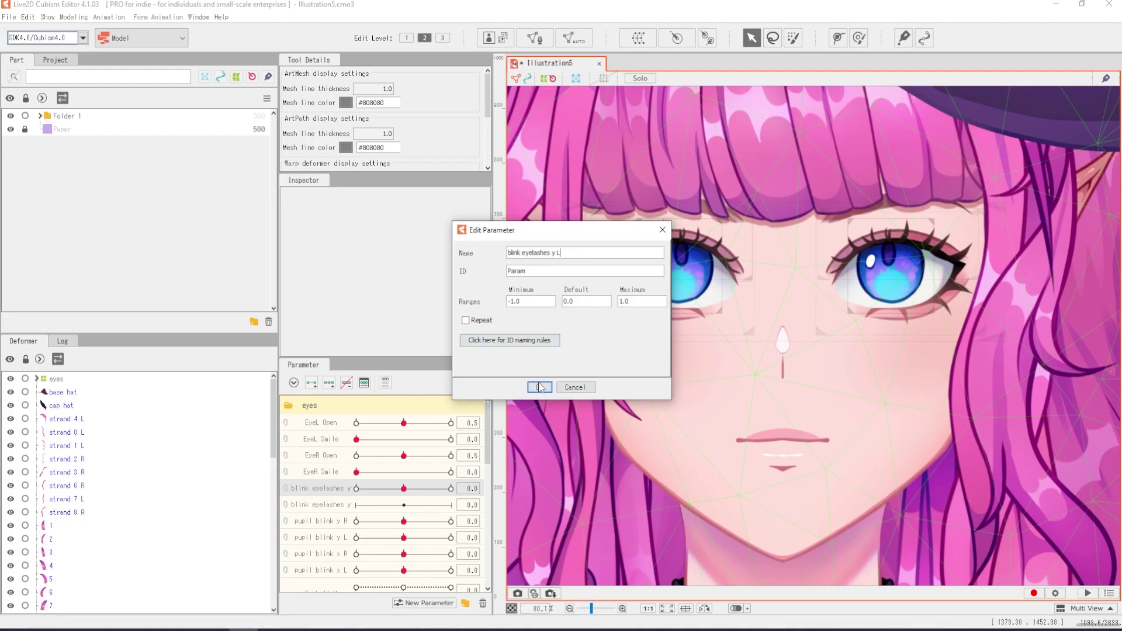
click(538, 387)
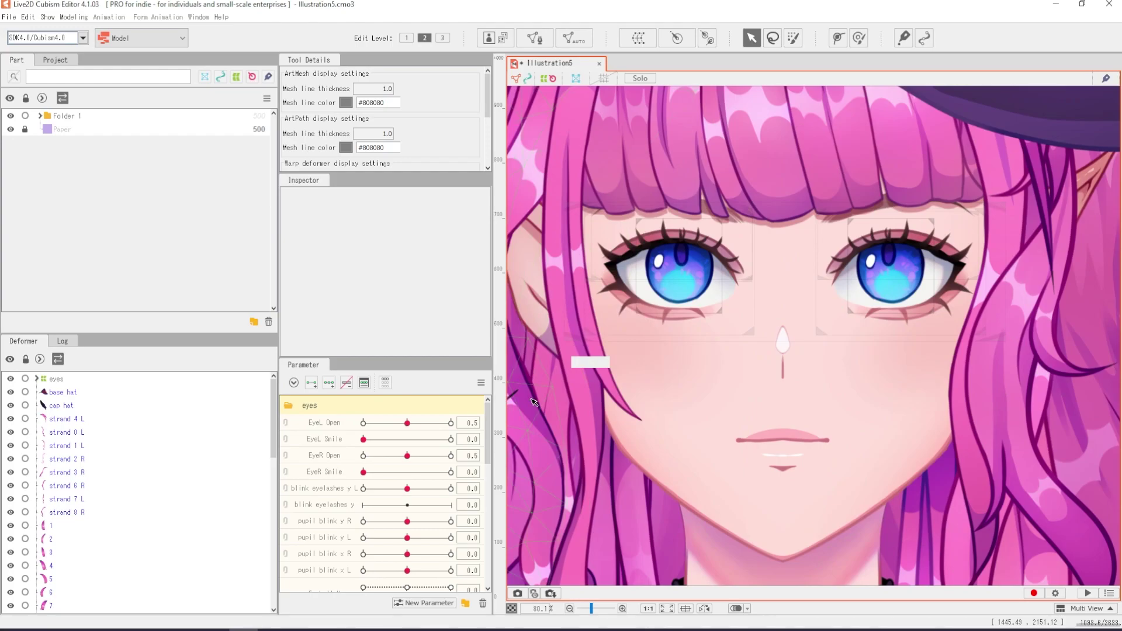
Rename the duplicated parameter to "blink eyelashes y R" and use the same name without spaces as its ID.
right_click(335, 504)
click(348, 512)
click(565, 259)
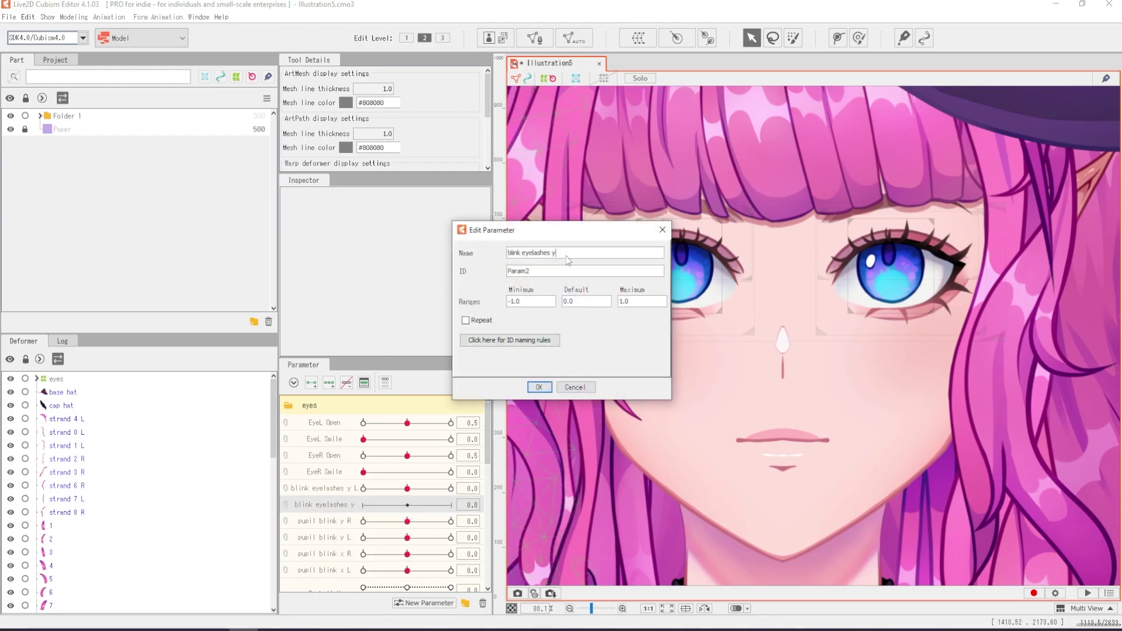
text(R)
key(ctrl+a)
key(ctrl+c)
click(538, 273)
key(ctrl+v)
key(BackSpace)
click(573, 271)
key(Delete)
key(Left)
key(BackSpace)
click(538, 386)
Replace the ID of the blink eyelashes y L parameter with its own name without spaces.
double_click(336, 491)
key(ctrl+c)
click(569, 271)
key(ctrl+v)
key(Left)
key(Left)
key(Left)
key(BackSpace)
key(Right)
key(Delete)
click(538, 387)
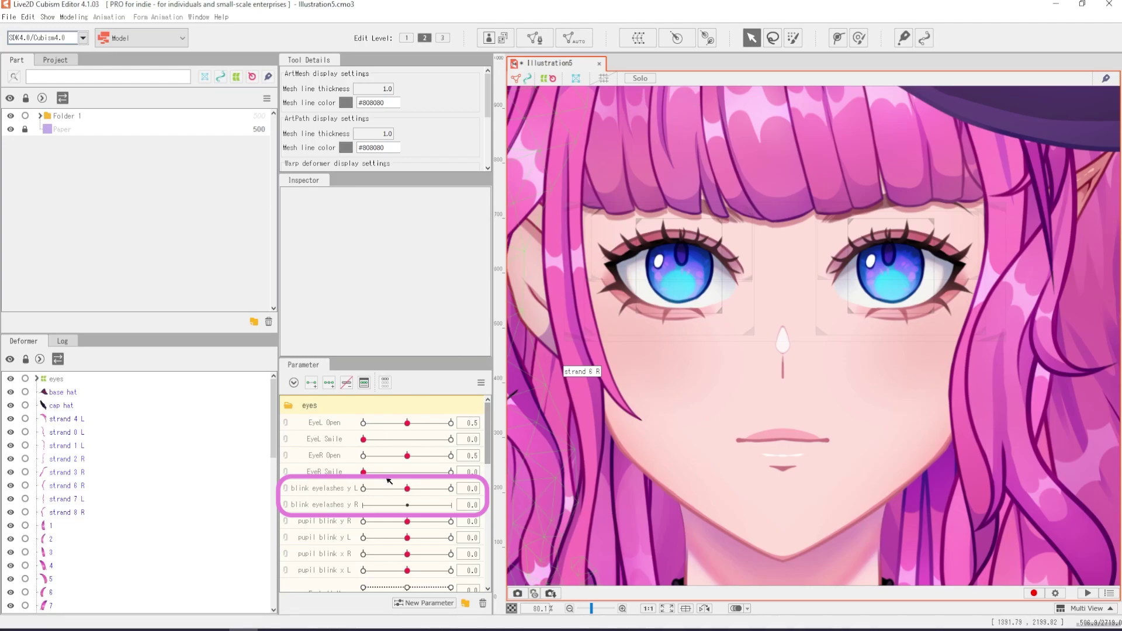
Change the parameter of the right eye's blink eyelashes y deformer from EyeL Open to EyeR Open.
click(327, 488)
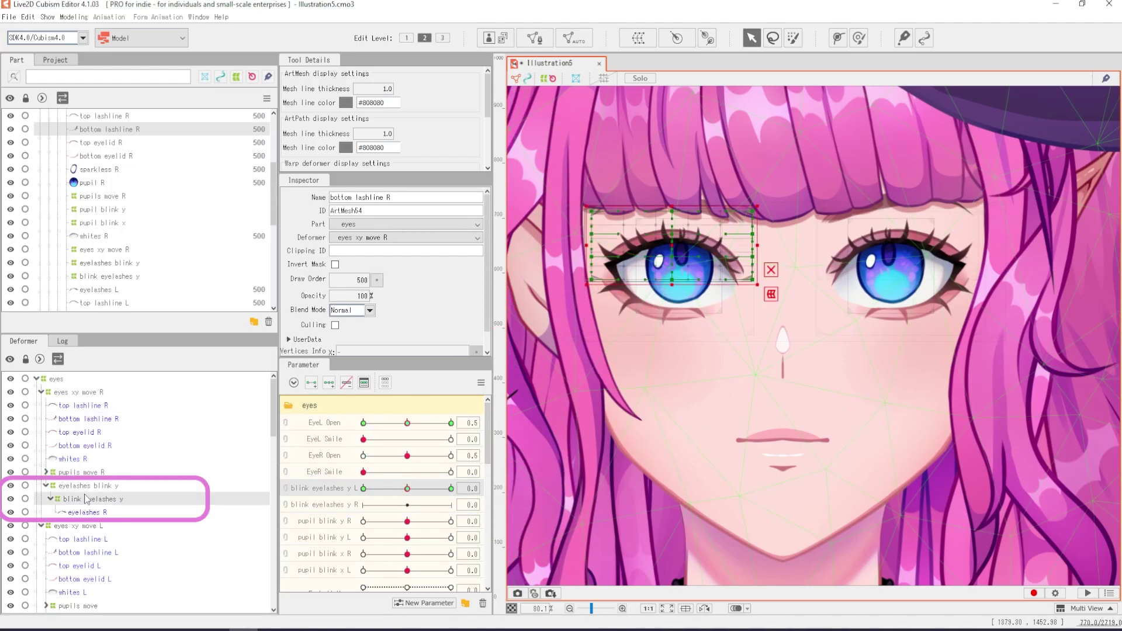
click(85, 499)
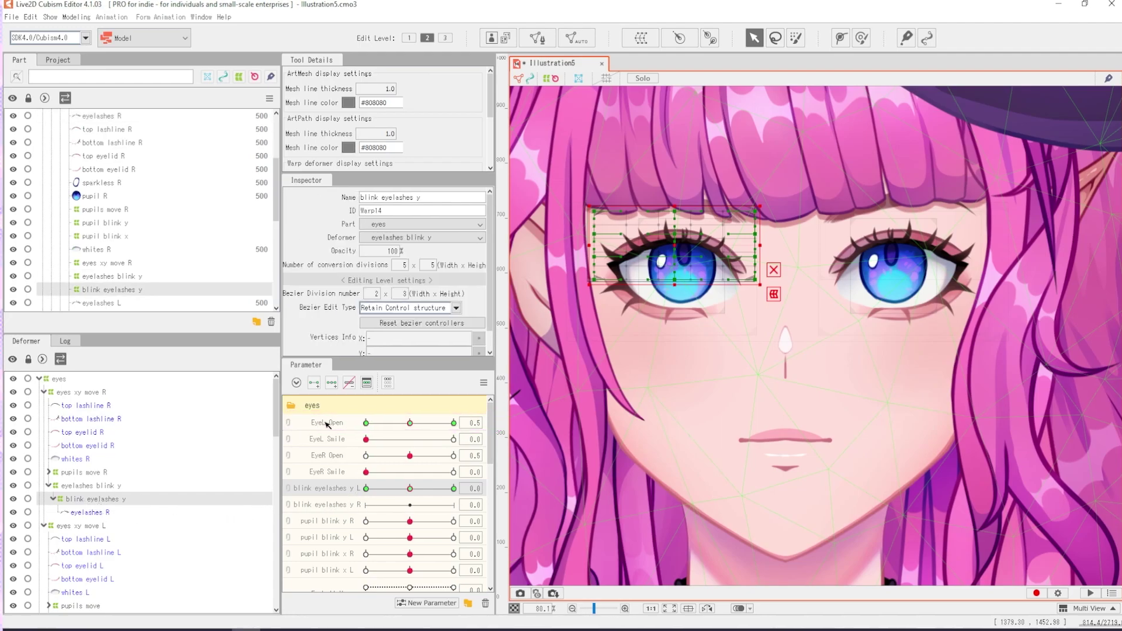
click(453, 422)
click(517, 422)
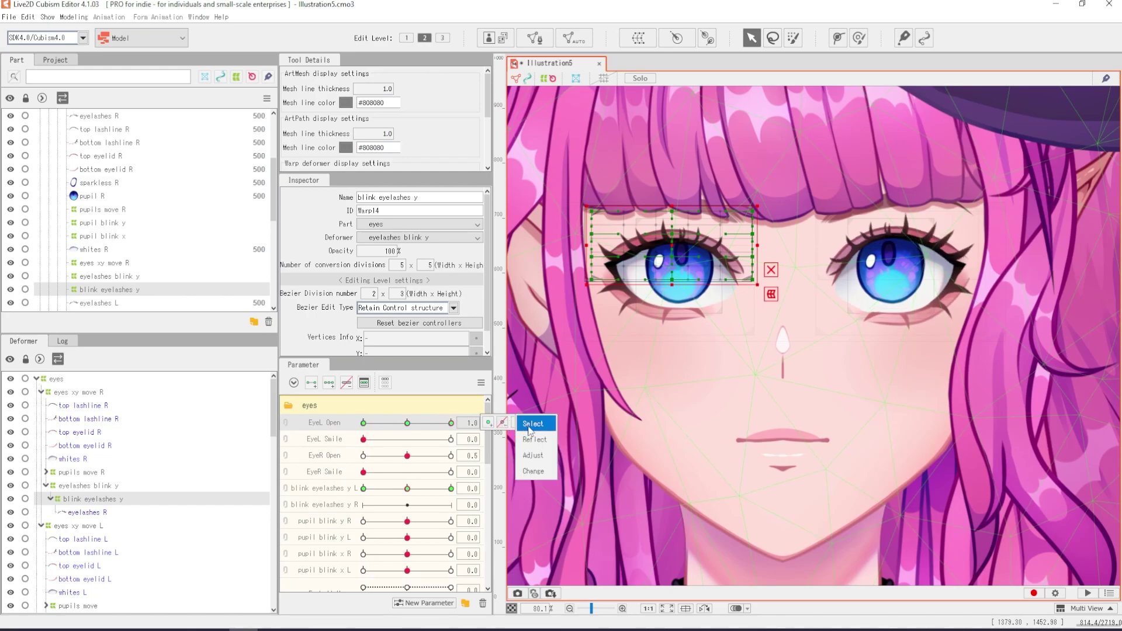
click(536, 472)
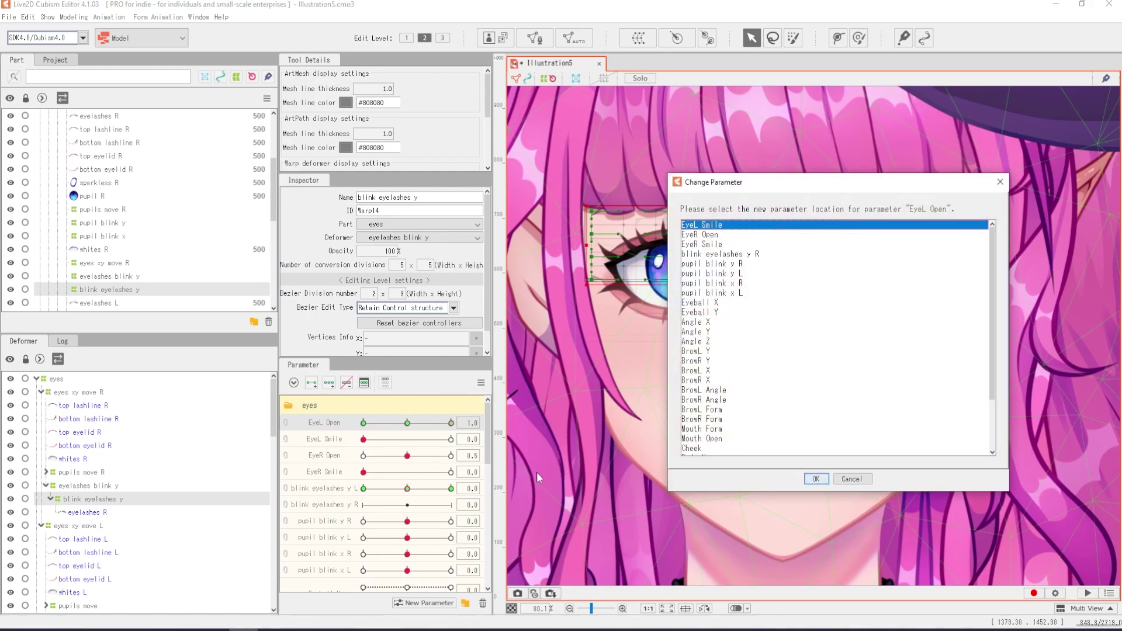
click(710, 236)
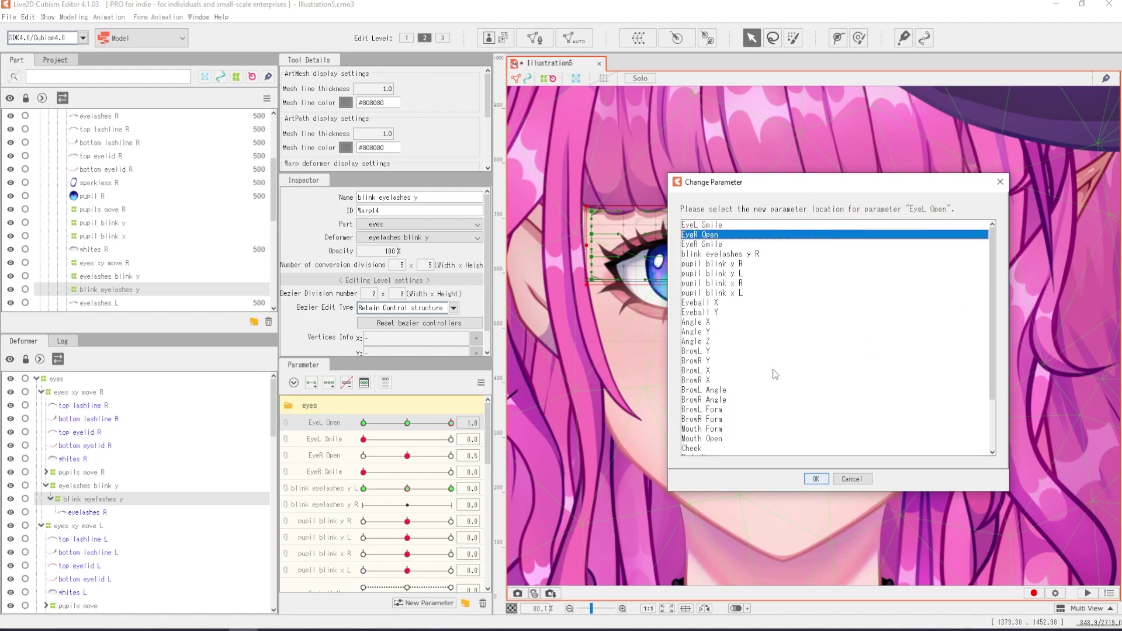
click(816, 479)
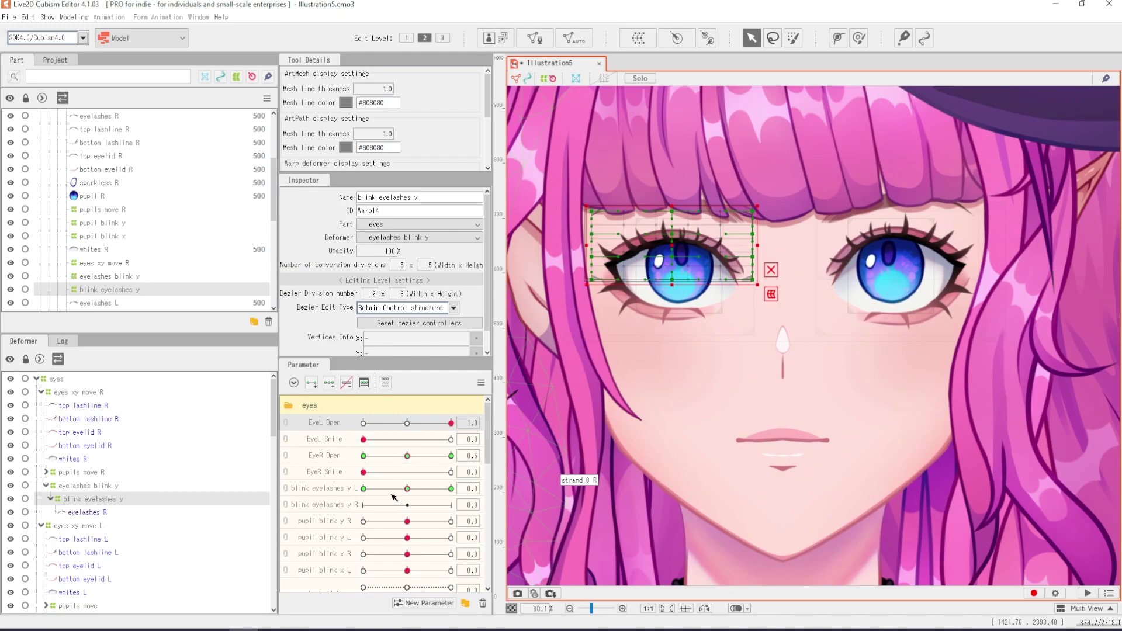
Change the right eye's blink eyelashes y deformer from blink eyelashes y L to blink eyelashes y R, and return the L parameter to 0.0.
click(345, 492)
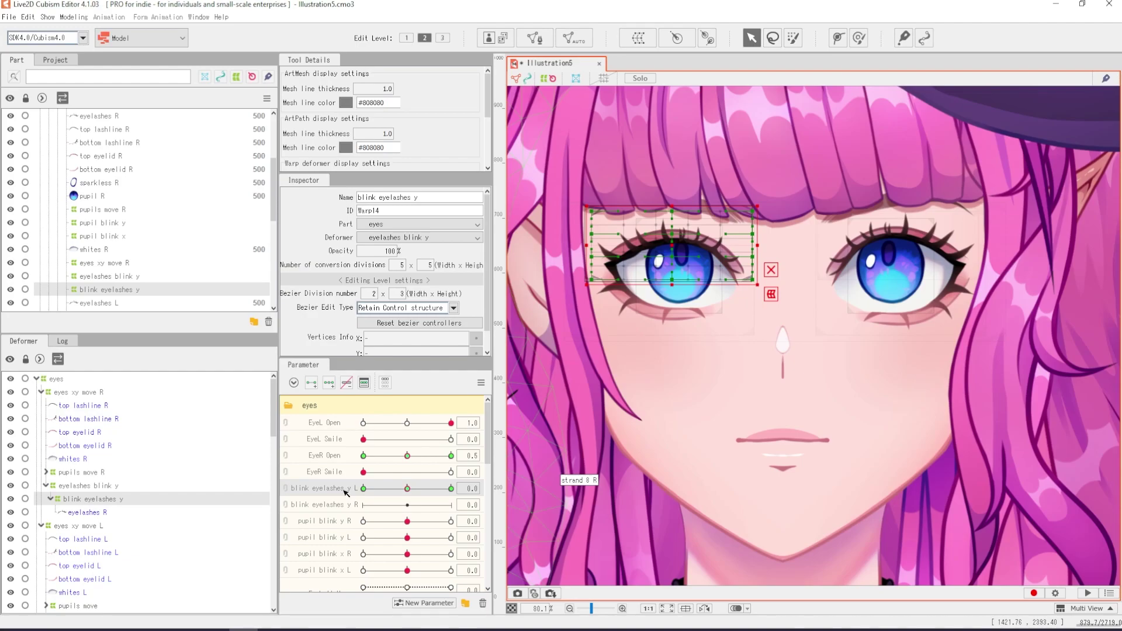
click(451, 488)
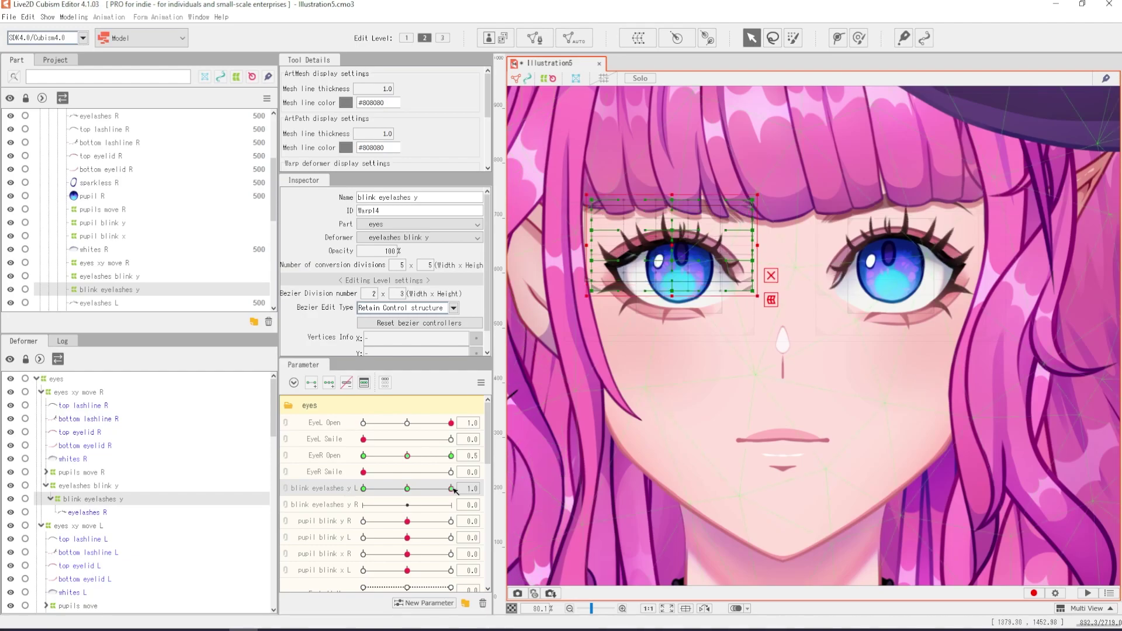
click(514, 488)
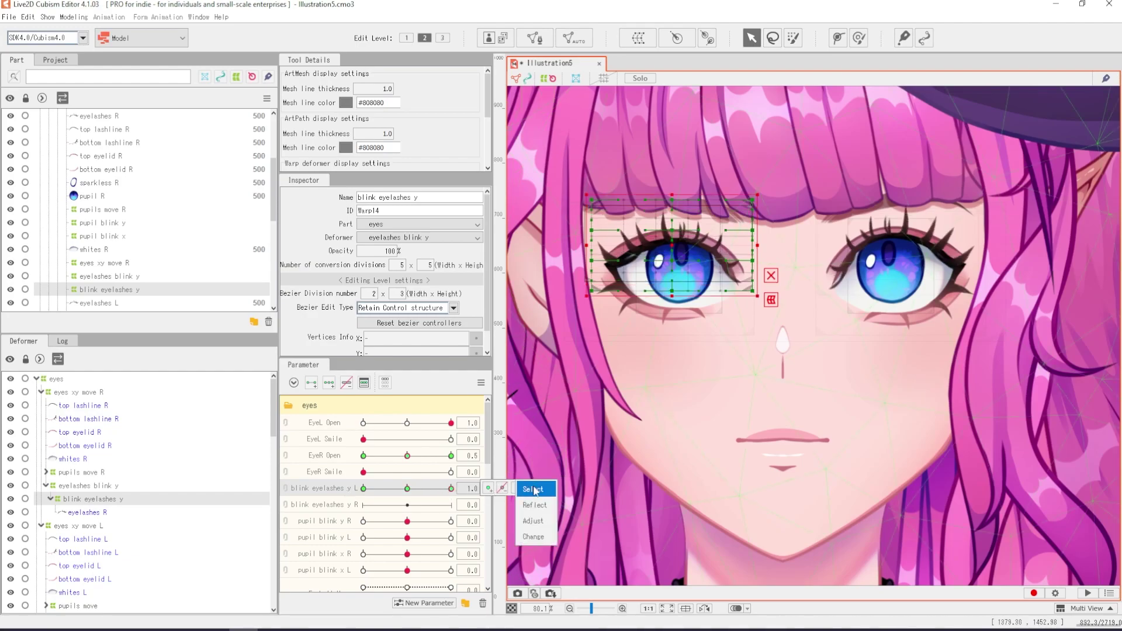
click(533, 536)
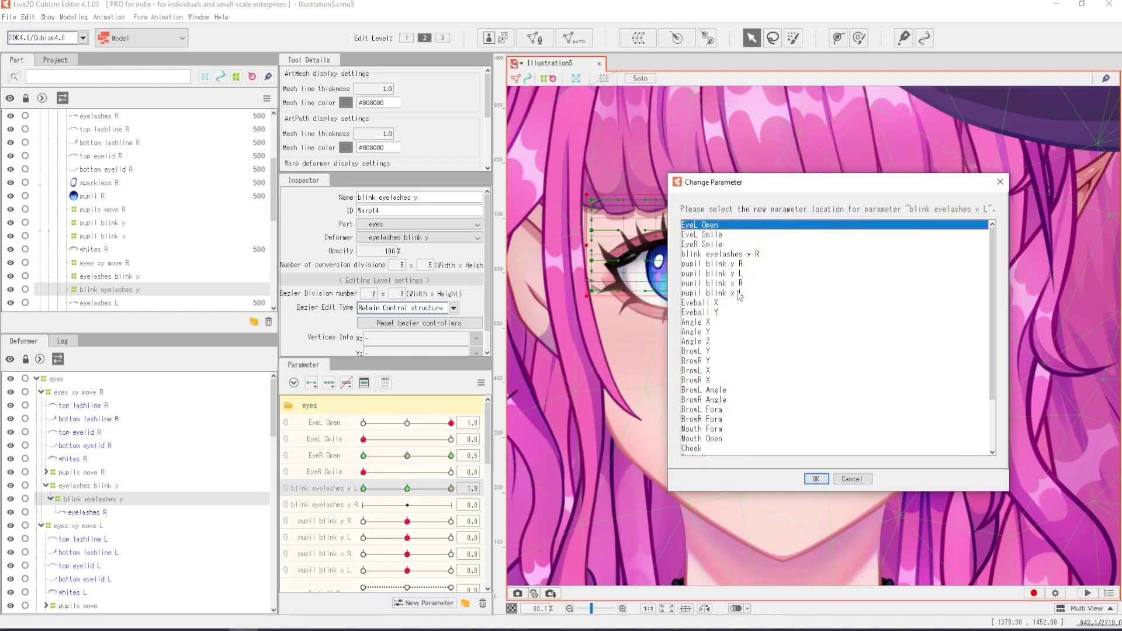
scroll(737, 296, down, 3)
scroll(730, 286, up, 3)
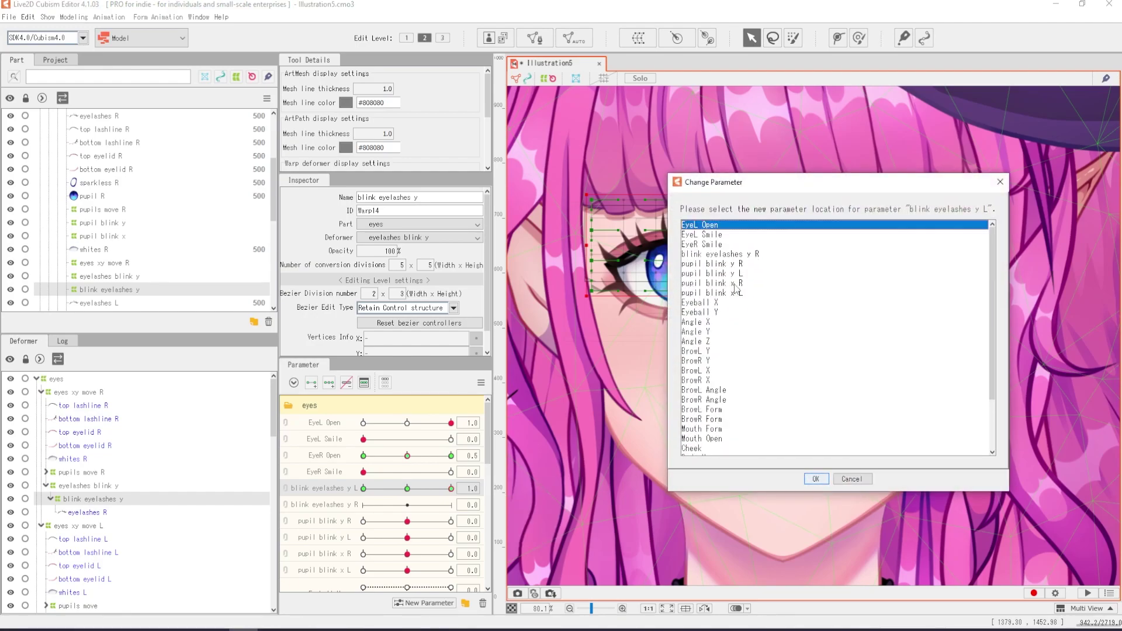
click(721, 256)
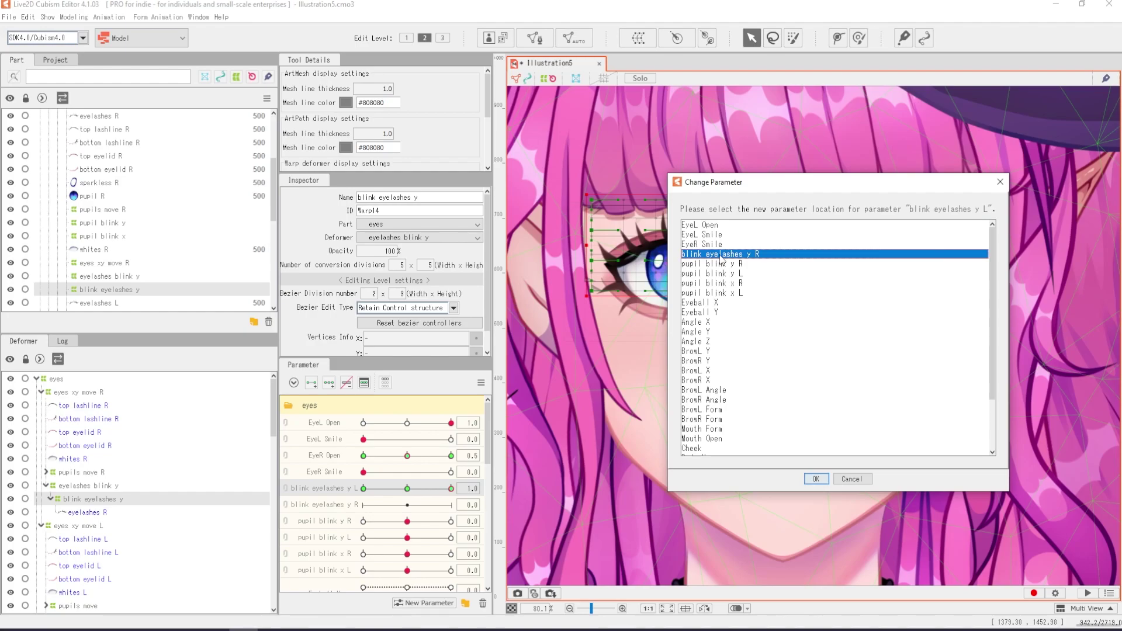
click(816, 478)
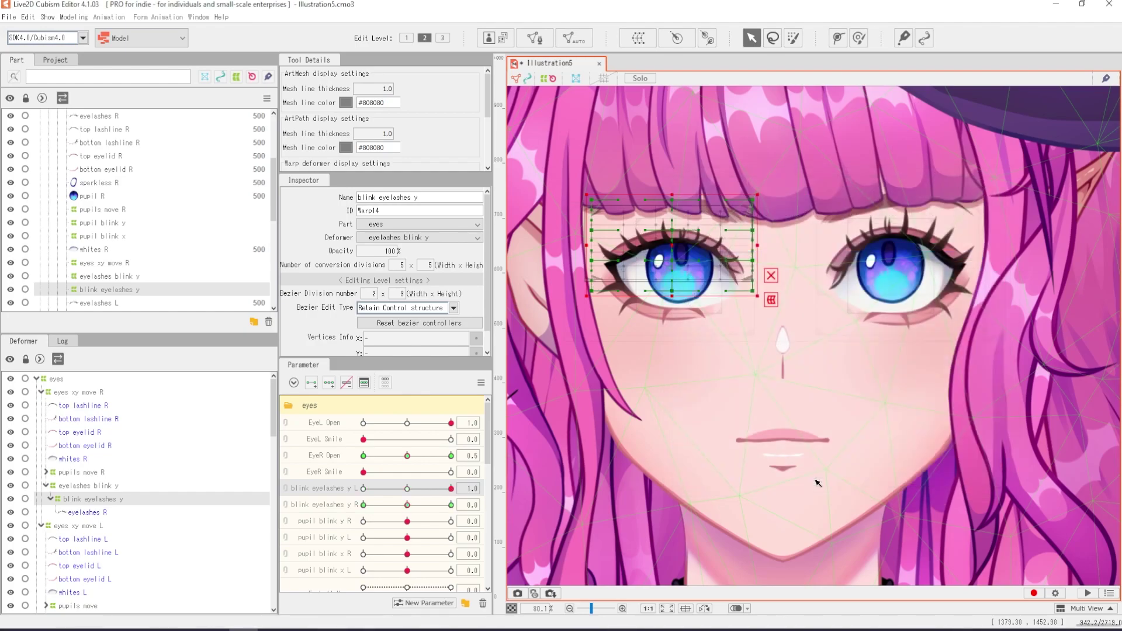
click(407, 487)
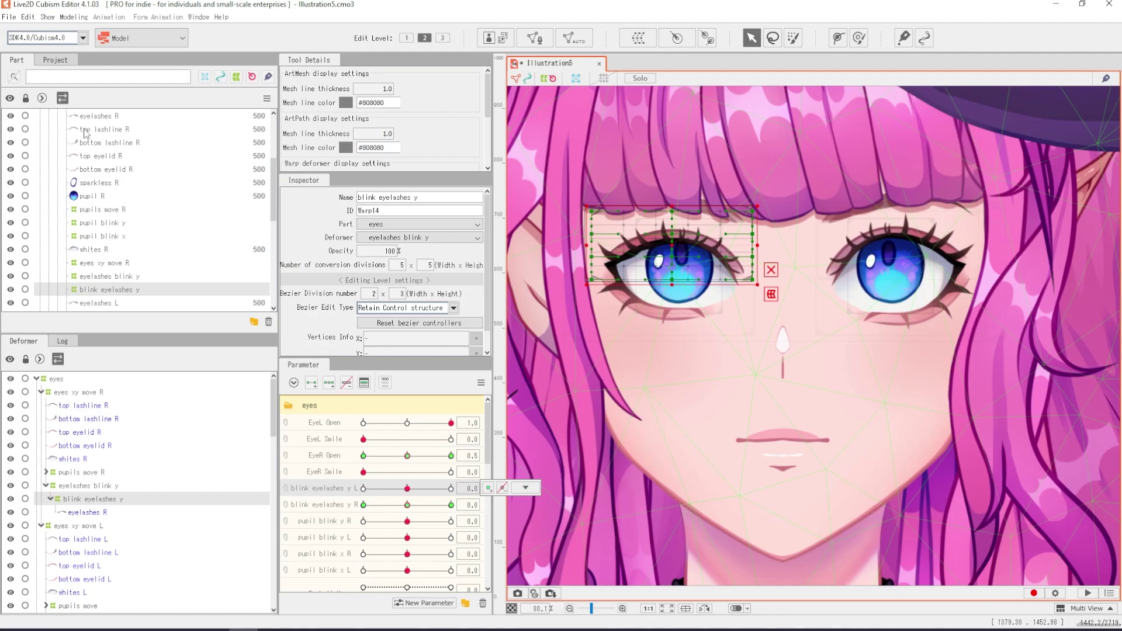
Open the physics settings and test EyeL Open and EyeR Open to check each eye's physics response.
click(74, 17)
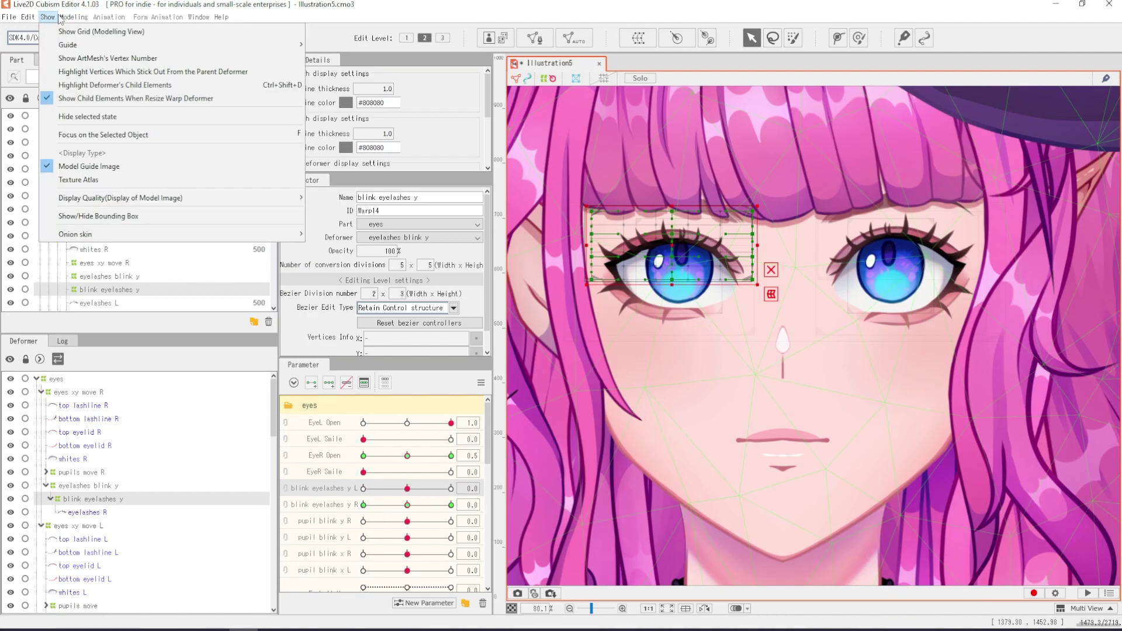
click(134, 251)
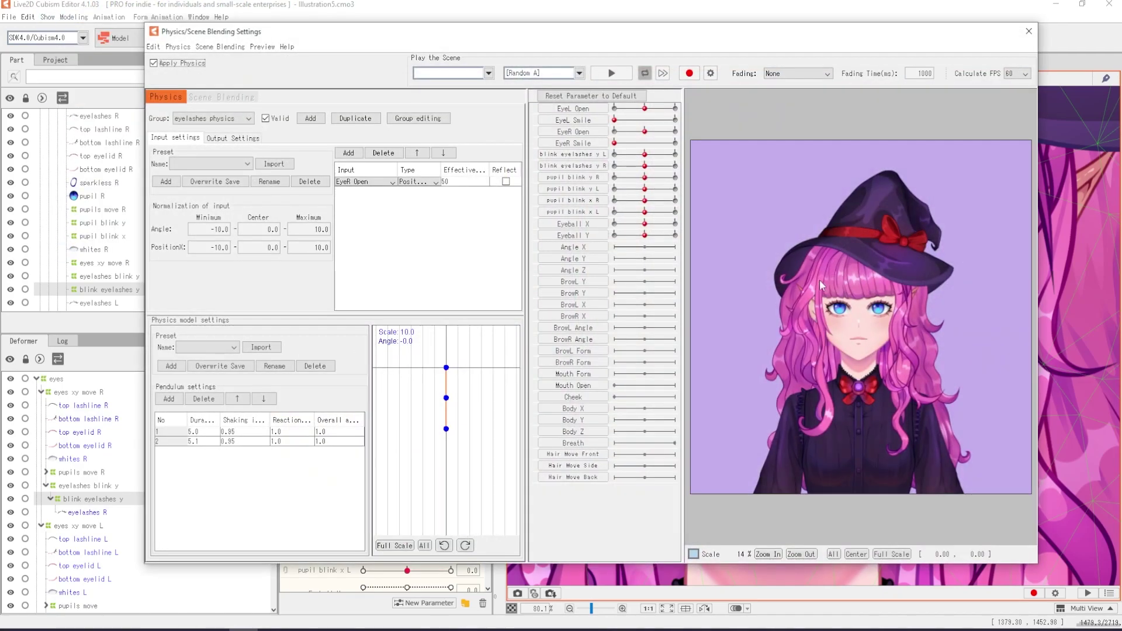
scroll(828, 295, up, 5)
drag(645, 108, 586, 111)
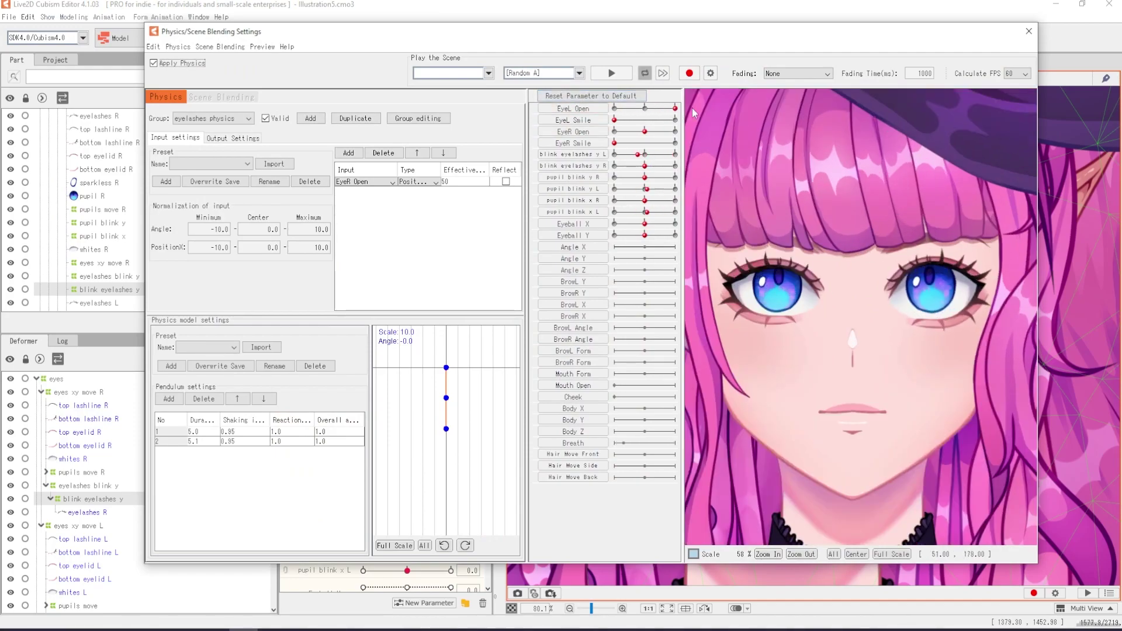
drag(644, 131, 575, 135)
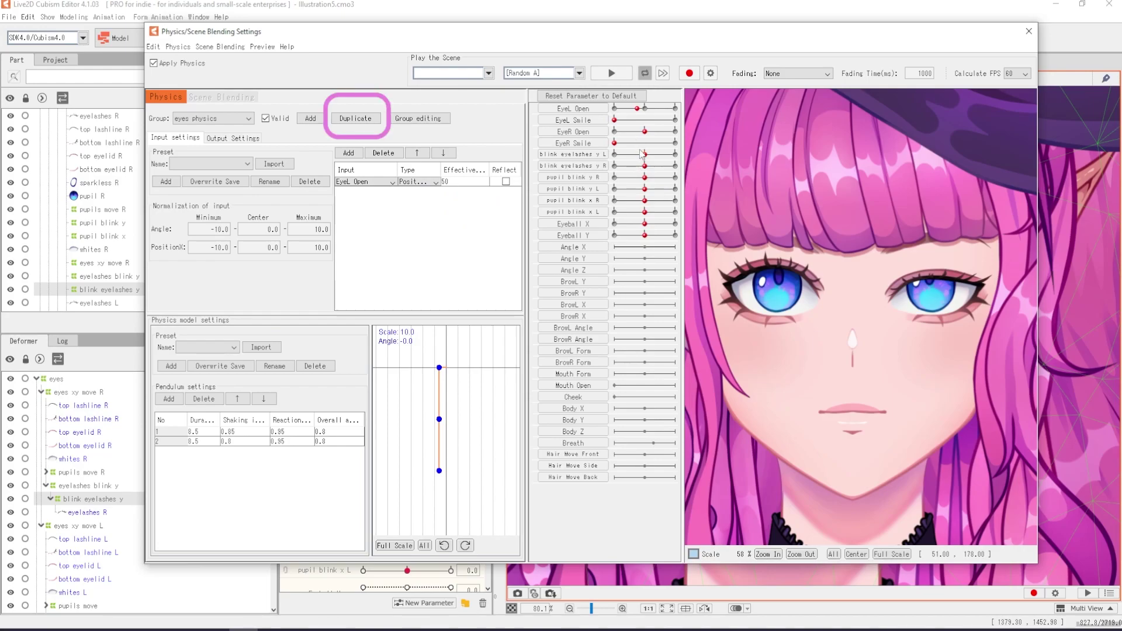
mouse_move(644, 131)
mouse_down()
mouse_move(614, 132)
mouse_move(701, 135)
mouse_move(614, 132)
mouse_up()
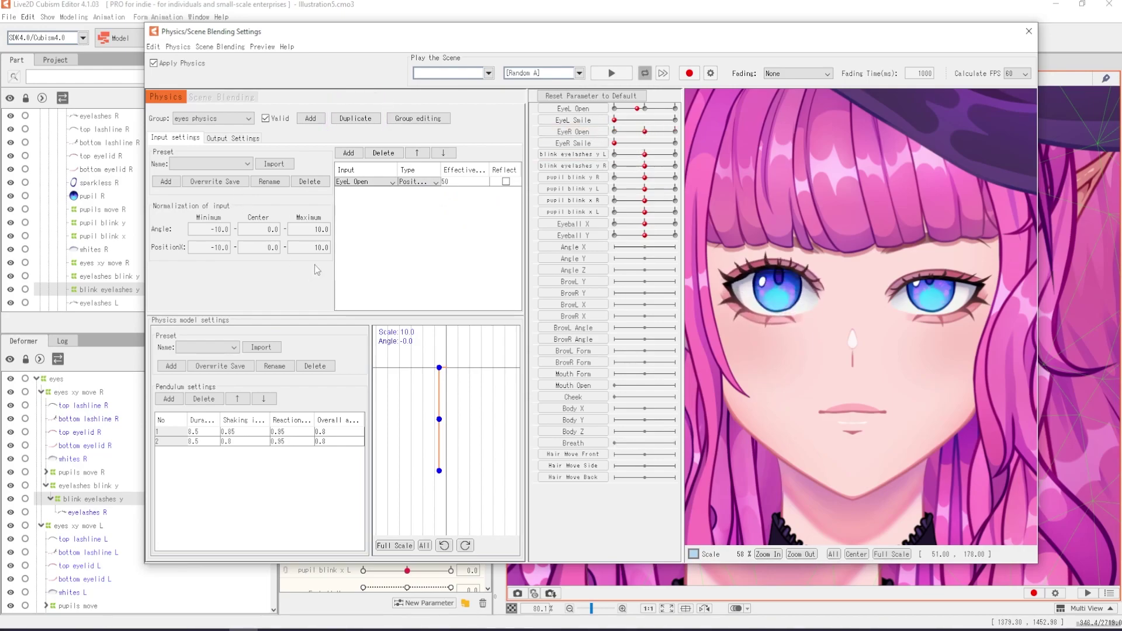
Switch to the eyelashes physics group and raise EyeL Open to its maximum to test the physics.
click(213, 118)
click(210, 139)
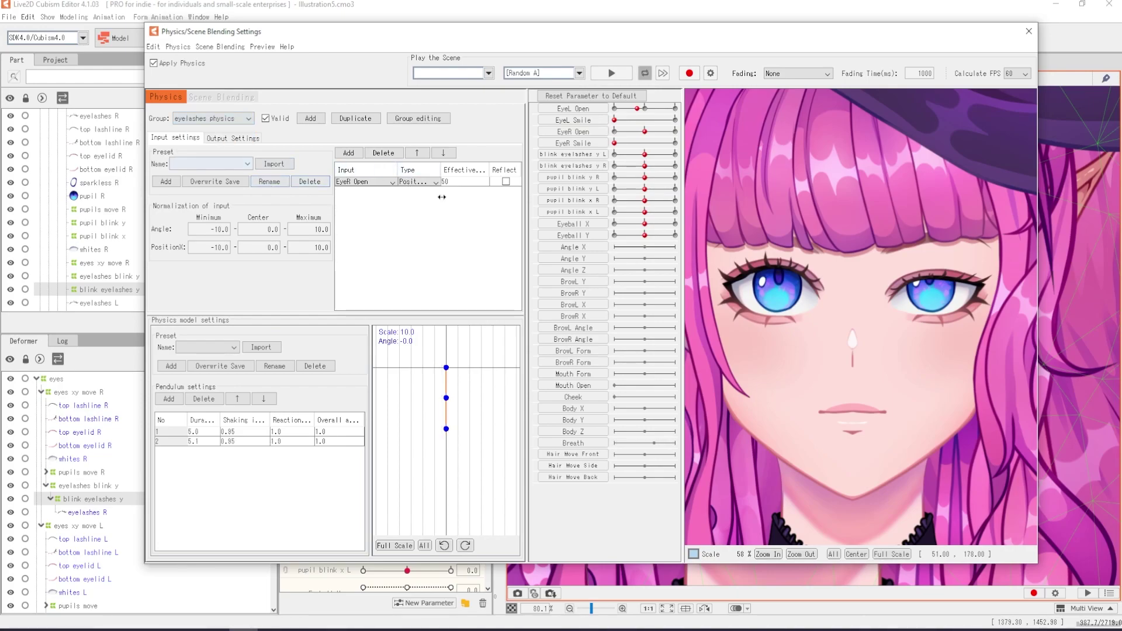
mouse_move(636, 108)
mouse_down()
mouse_move(614, 108)
mouse_move(717, 104)
mouse_up()
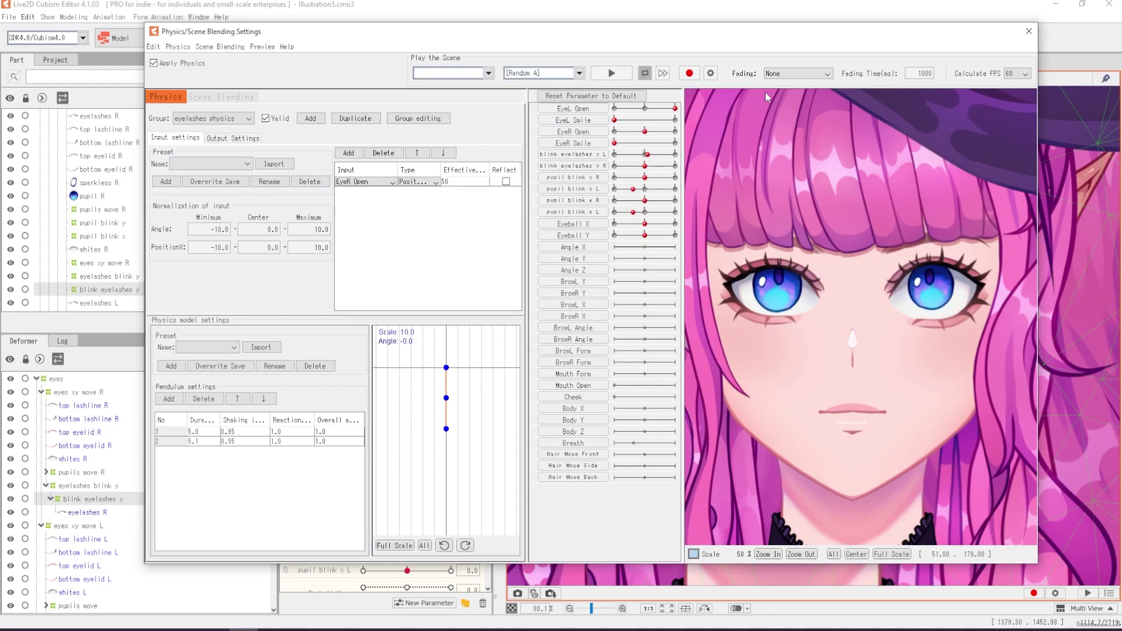
Add blink eyelashes y R as an output of the eyelashes physics group and test it by lowering EyeR Open.
click(237, 139)
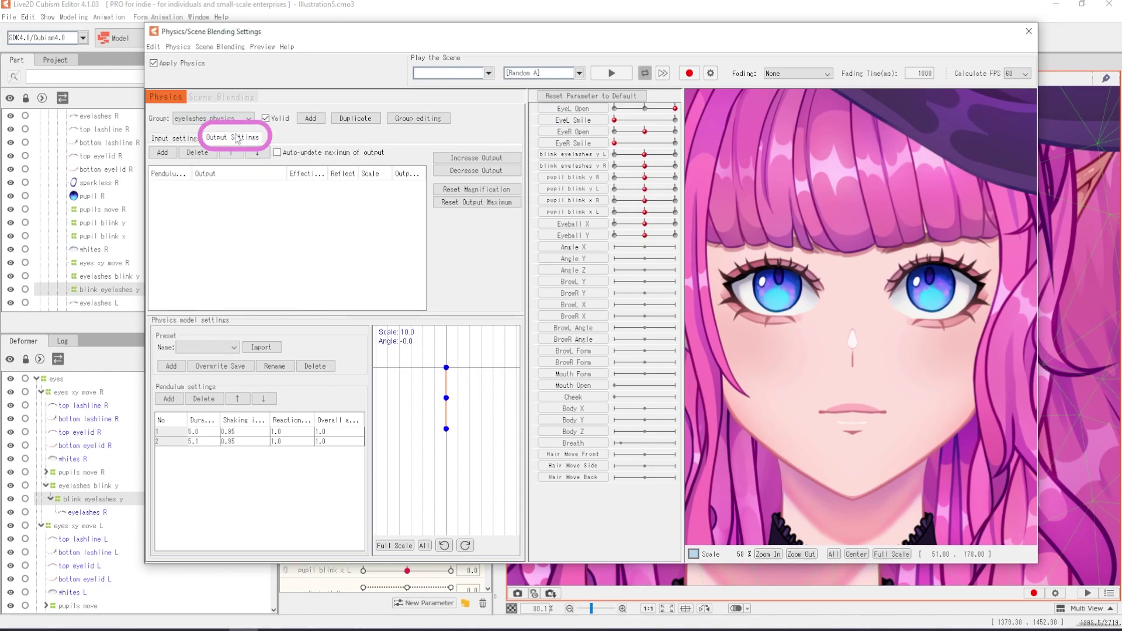
click(162, 152)
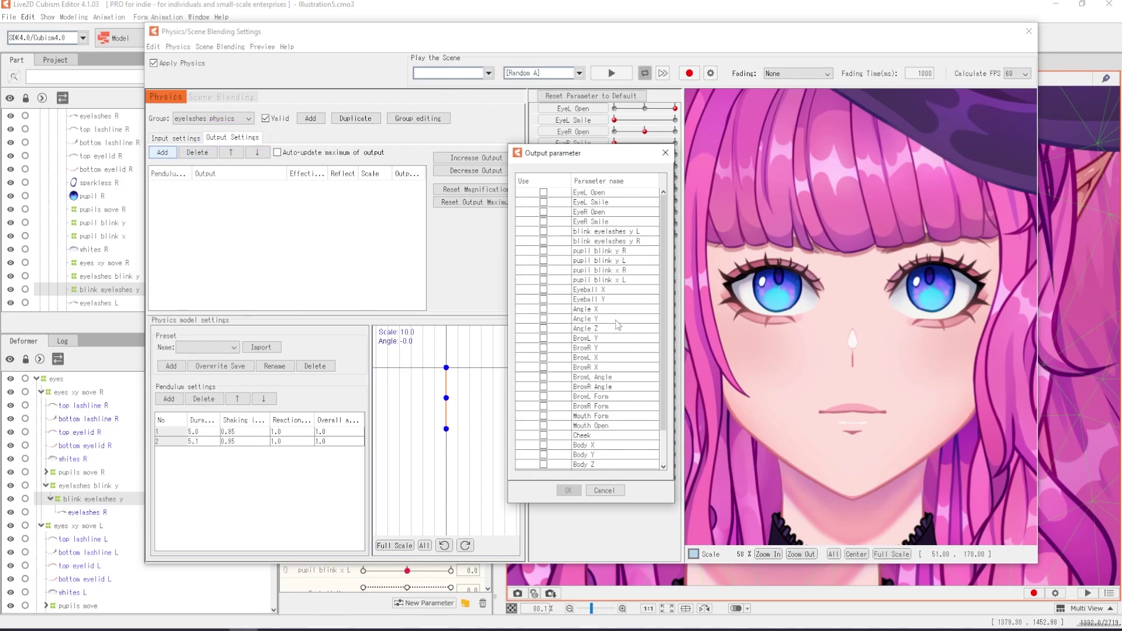
click(544, 242)
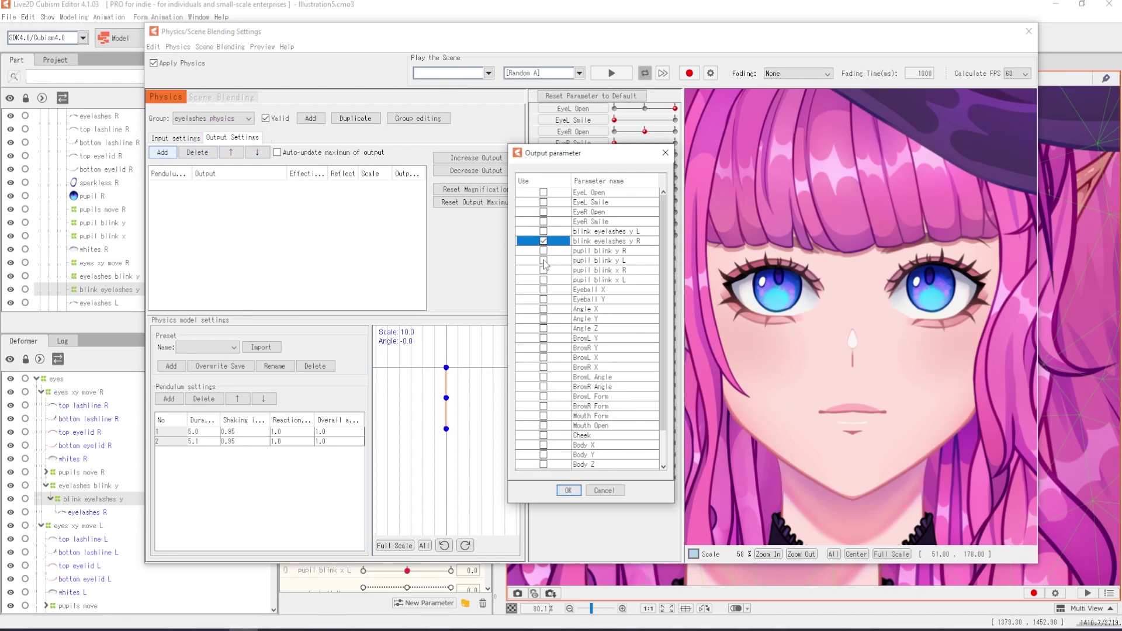
click(569, 490)
click(506, 171)
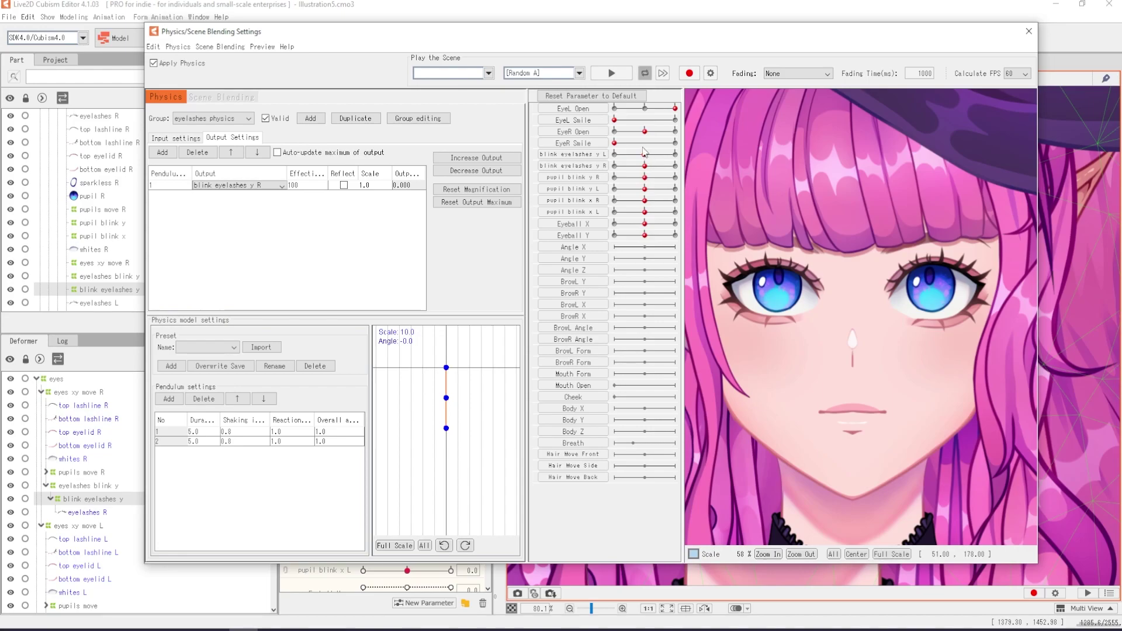
drag(645, 132, 619, 134)
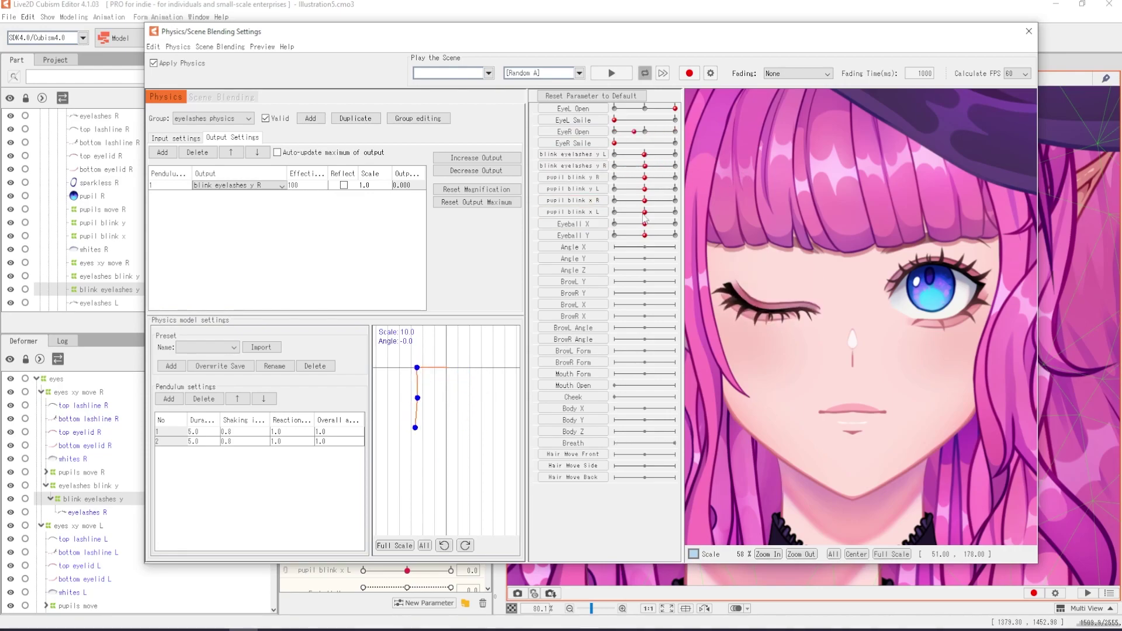
Replicate the pupil blink y parameter and rename the original to pupil blink y R.
scroll(784, 308, up, 3)
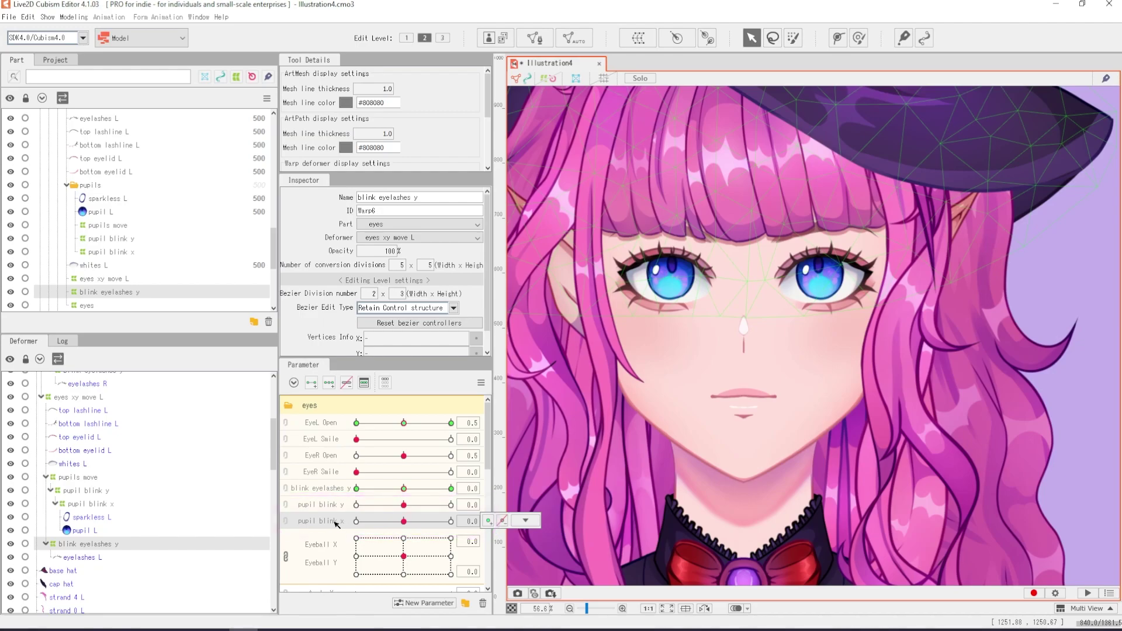
right_click(325, 505)
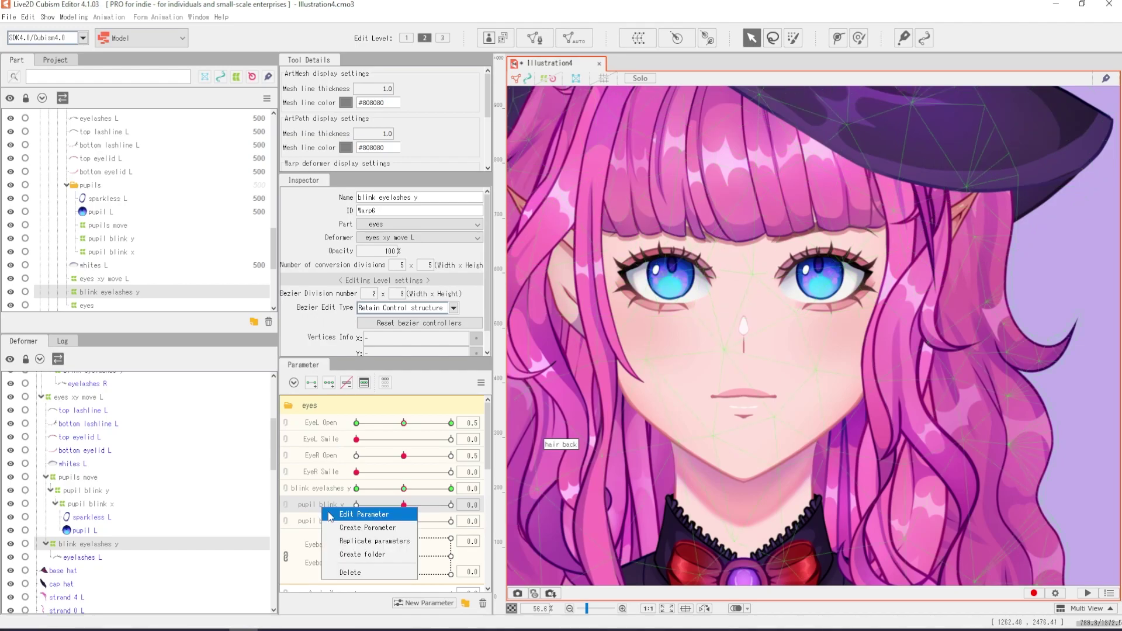
click(344, 540)
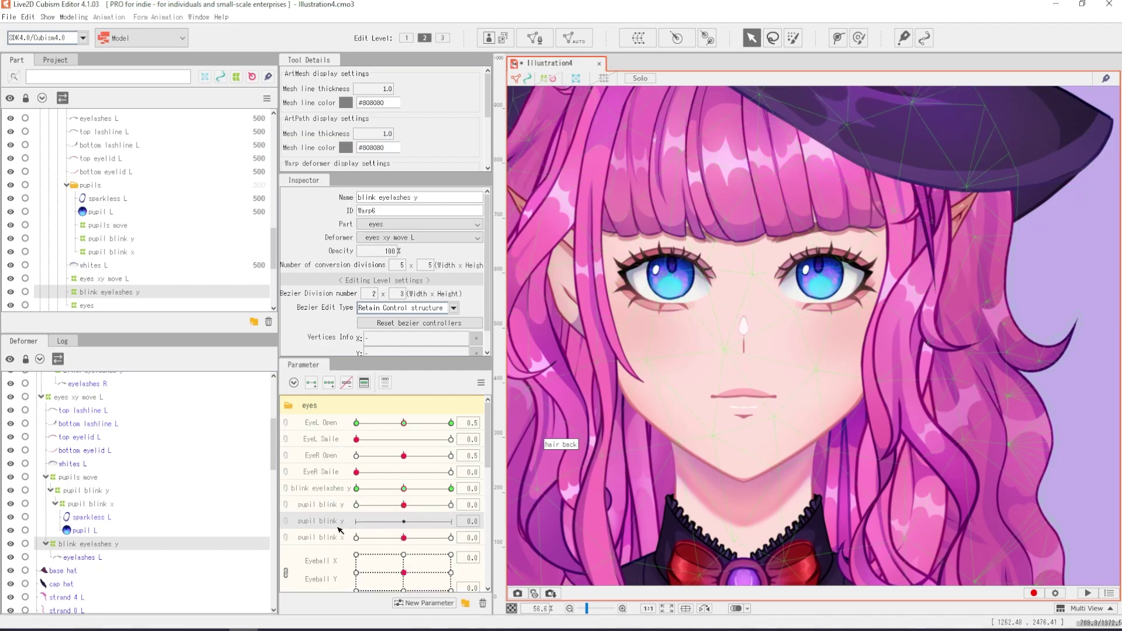
right_click(322, 506)
key(Escape)
right_click(321, 506)
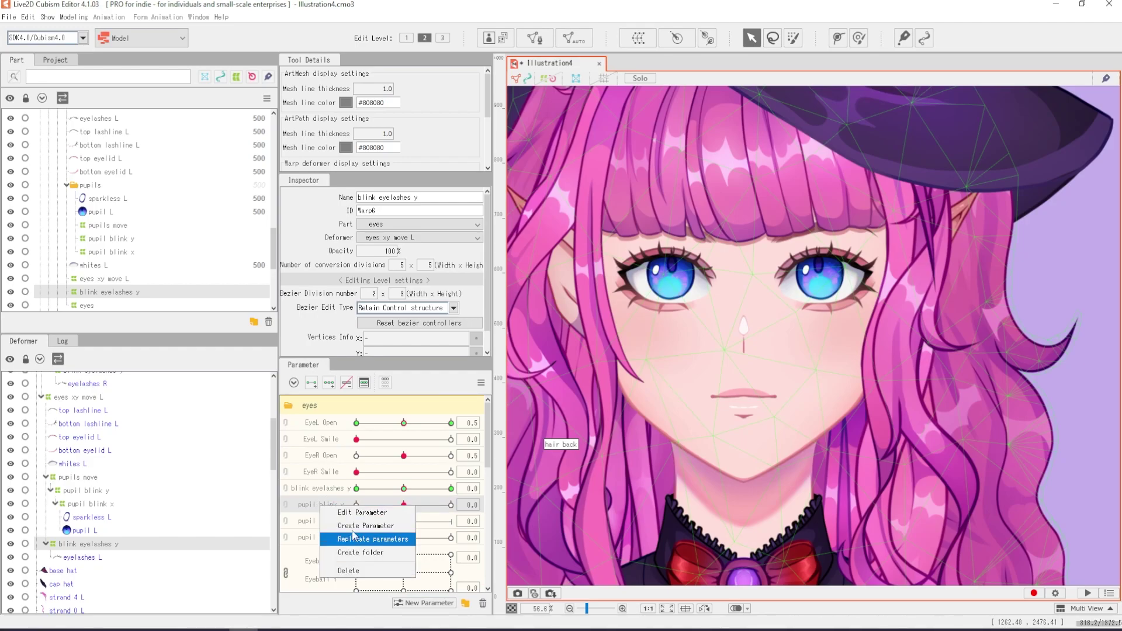
click(363, 512)
key(End)
text(R)
click(539, 386)
Rename the copied pupil blink y parameter to pupil blink y L.
right_click(316, 520)
click(318, 524)
click(552, 253)
text(L)
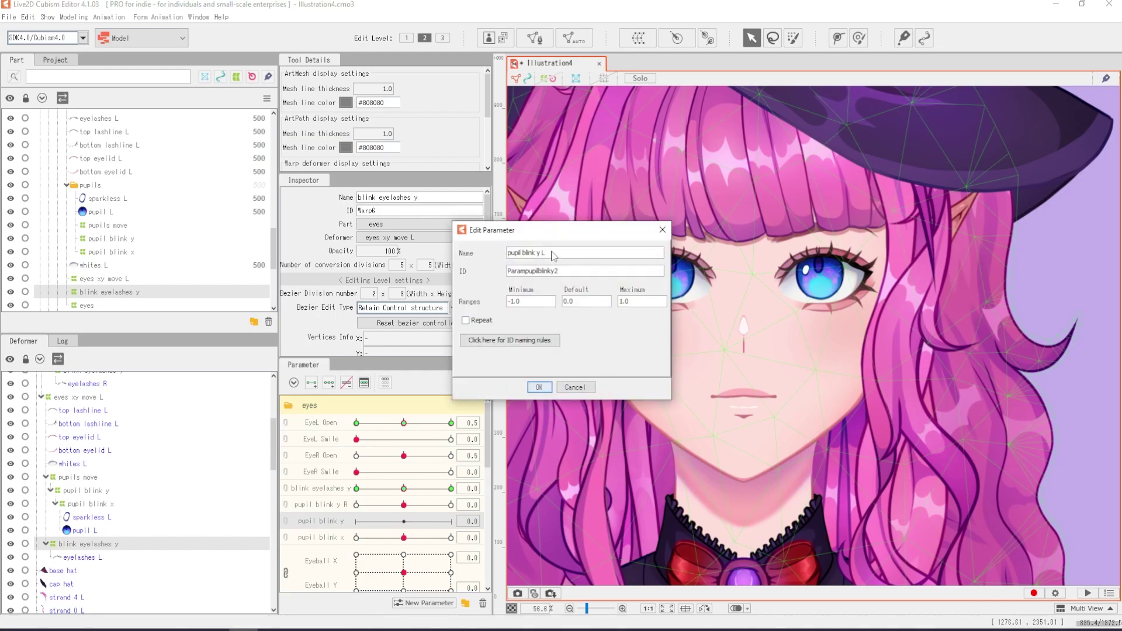
click(539, 386)
Replicate the pupil blink x parameter and rename the original to pupil blink x R.
right_click(332, 538)
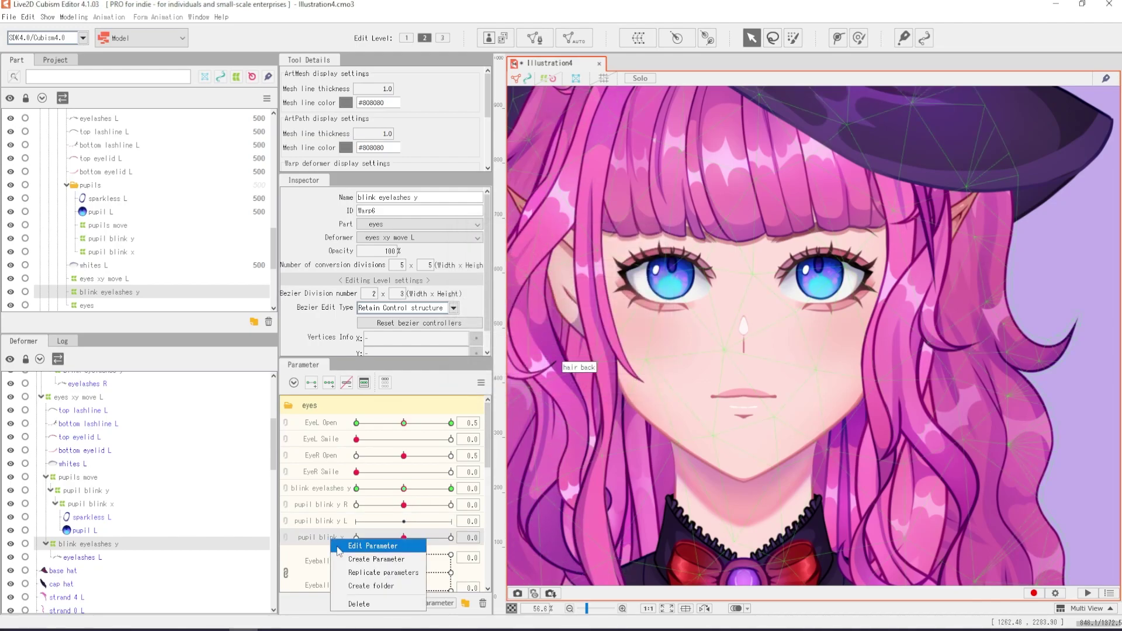
click(367, 572)
right_click(332, 539)
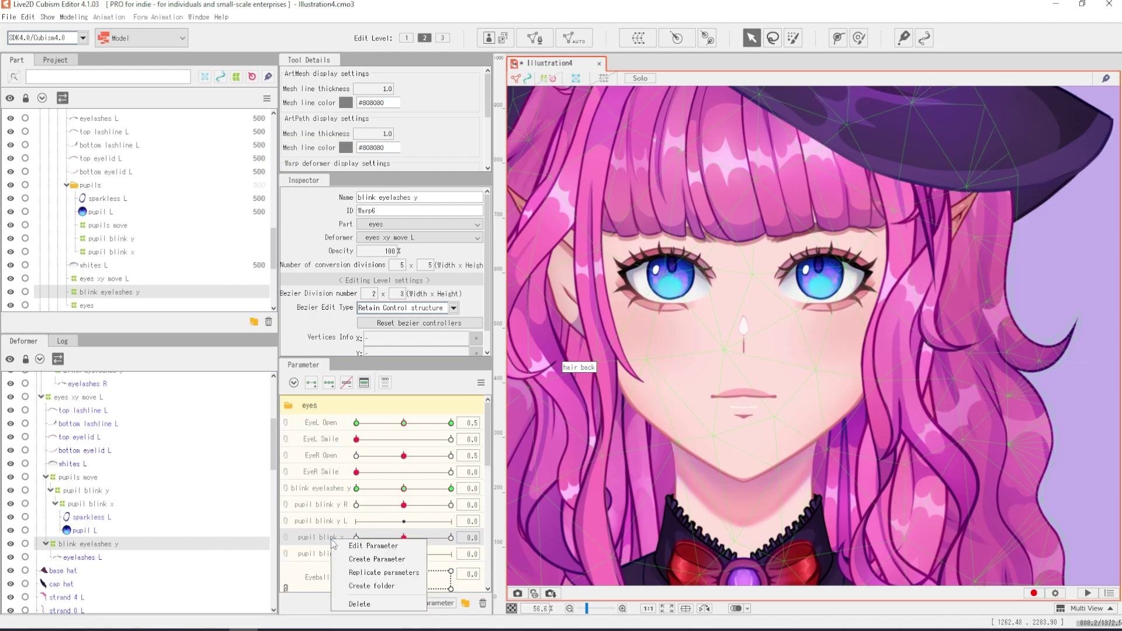
click(352, 545)
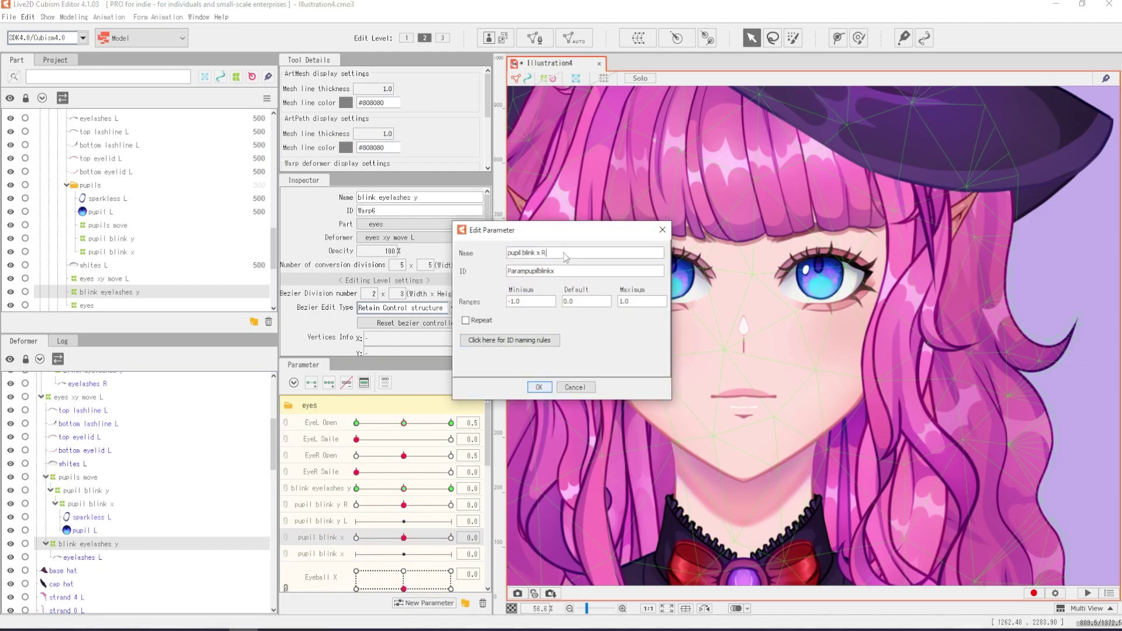
click(561, 386)
Rename the copied pupil blink x parameter to pupil blink x L.
right_click(332, 553)
click(350, 562)
click(566, 386)
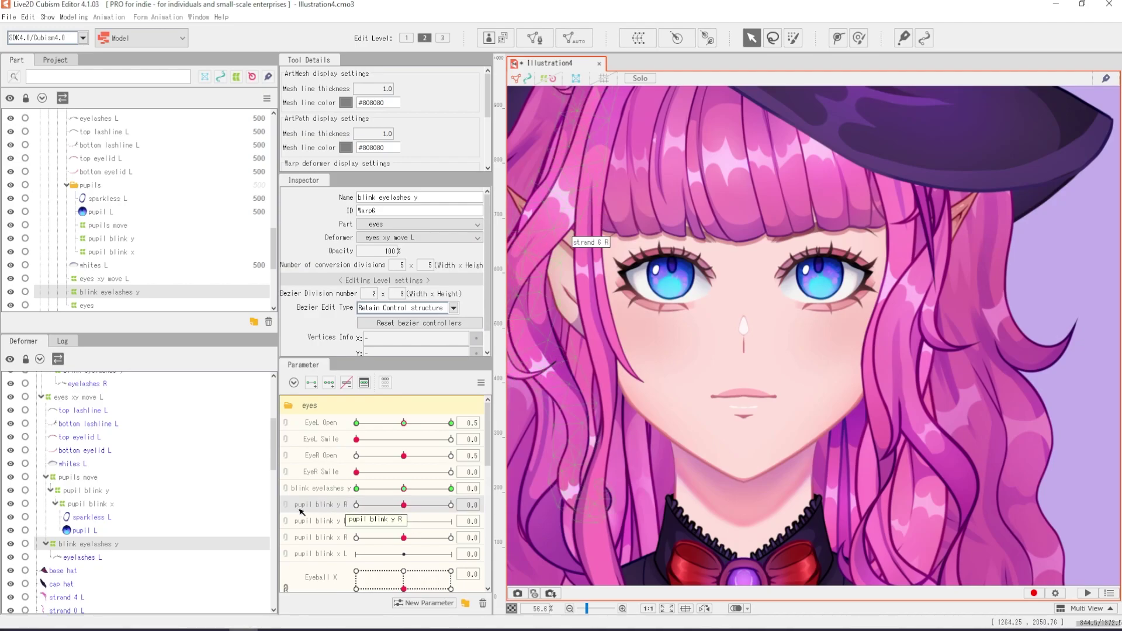
Change the left eye's pupil blink x deformer from parameter pupil blink x R to pupil blink x L, and return the slider to 0.0.
scroll(134, 510, up, 3)
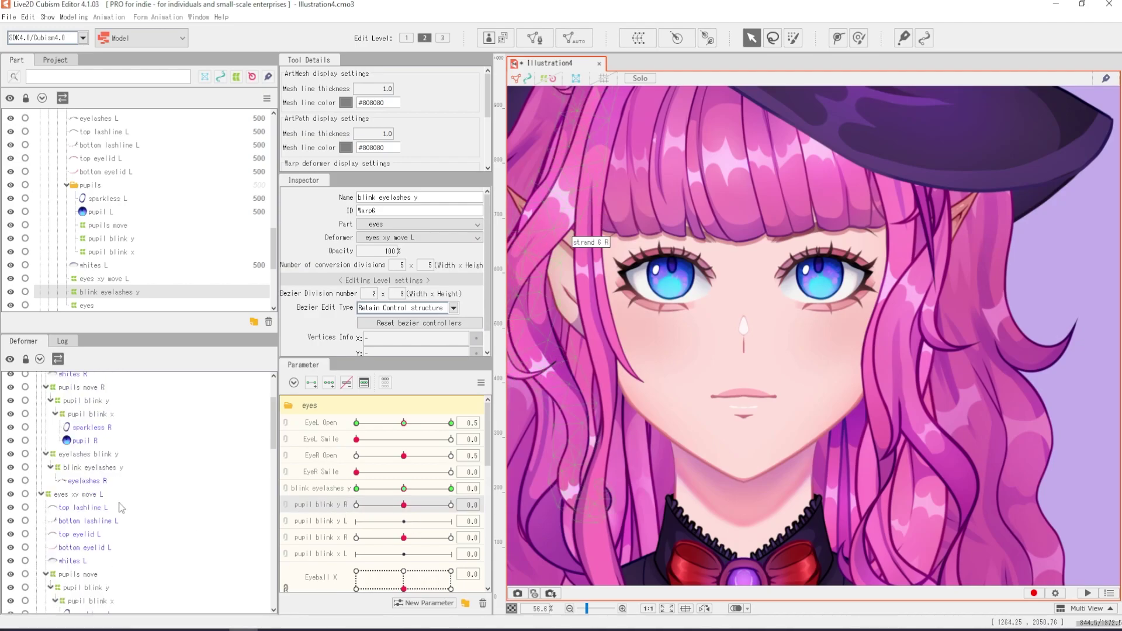
scroll(86, 521, down, 2)
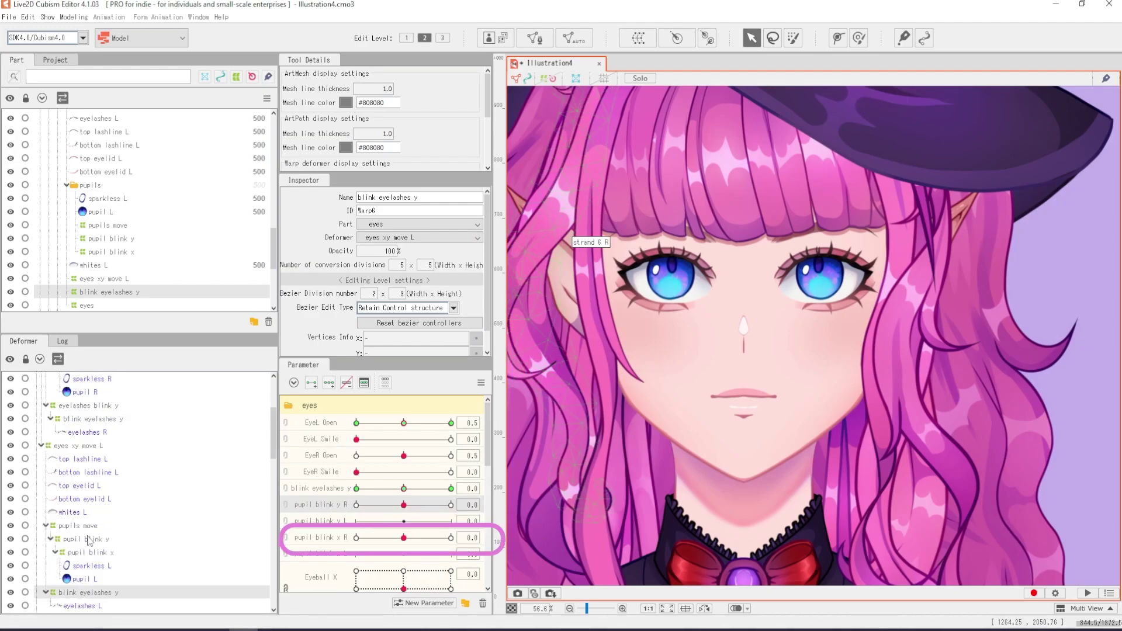
click(91, 552)
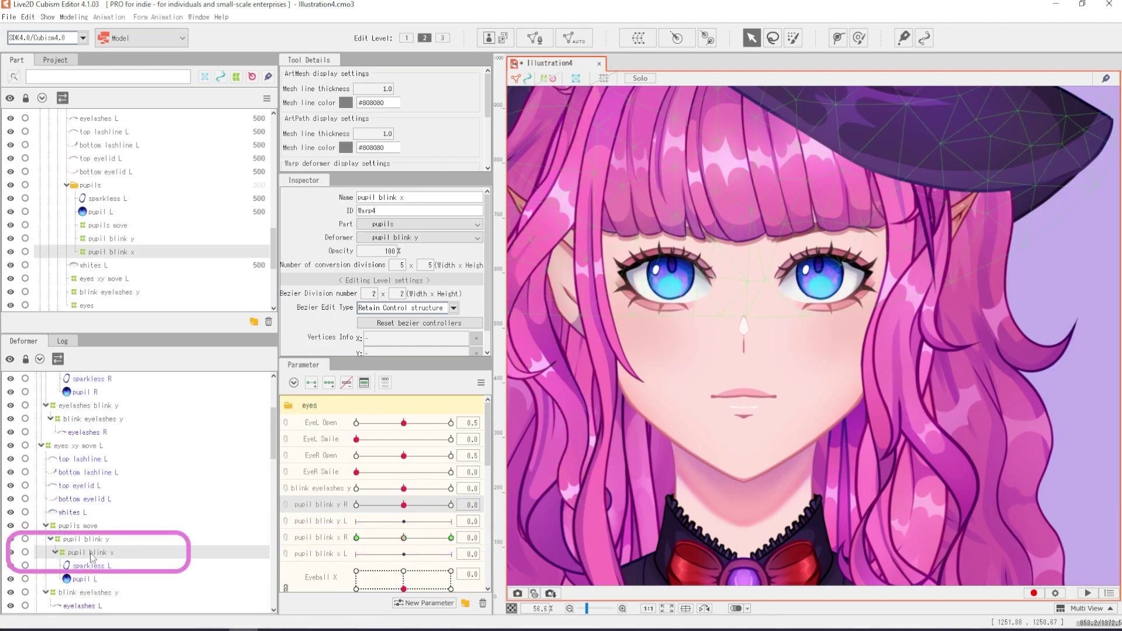
click(88, 565)
click(91, 553)
click(316, 537)
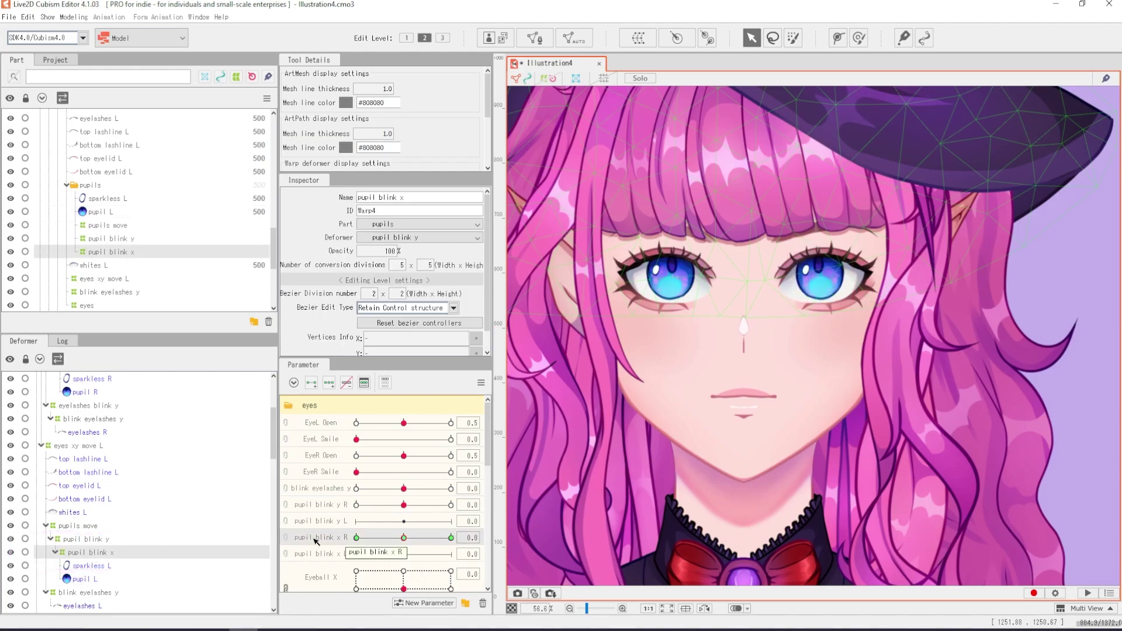
click(358, 537)
click(526, 537)
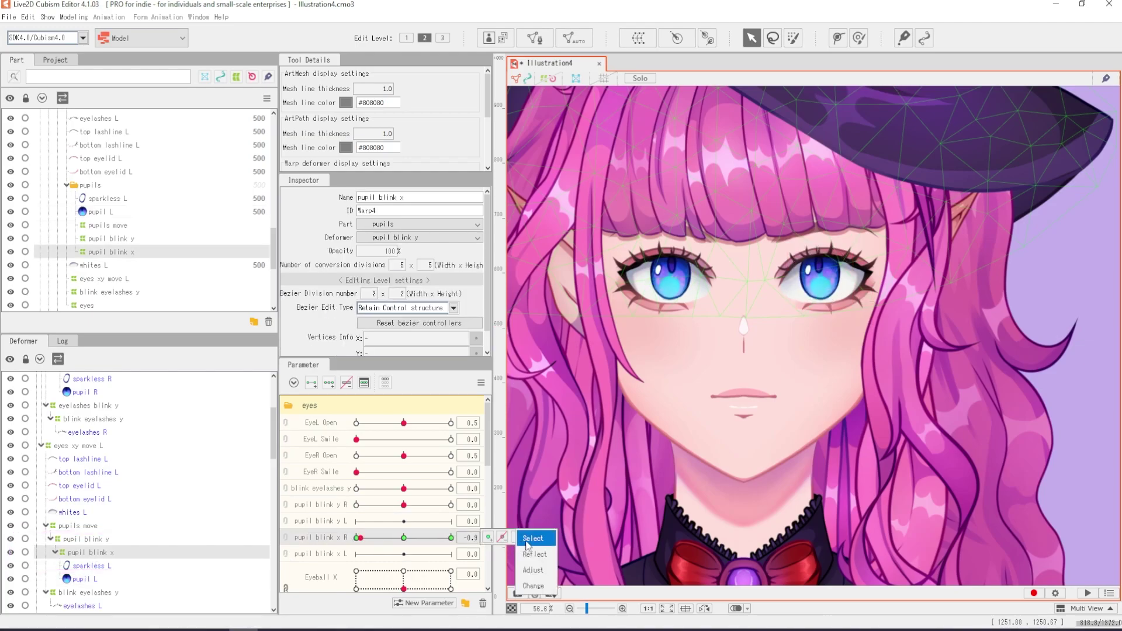
click(533, 588)
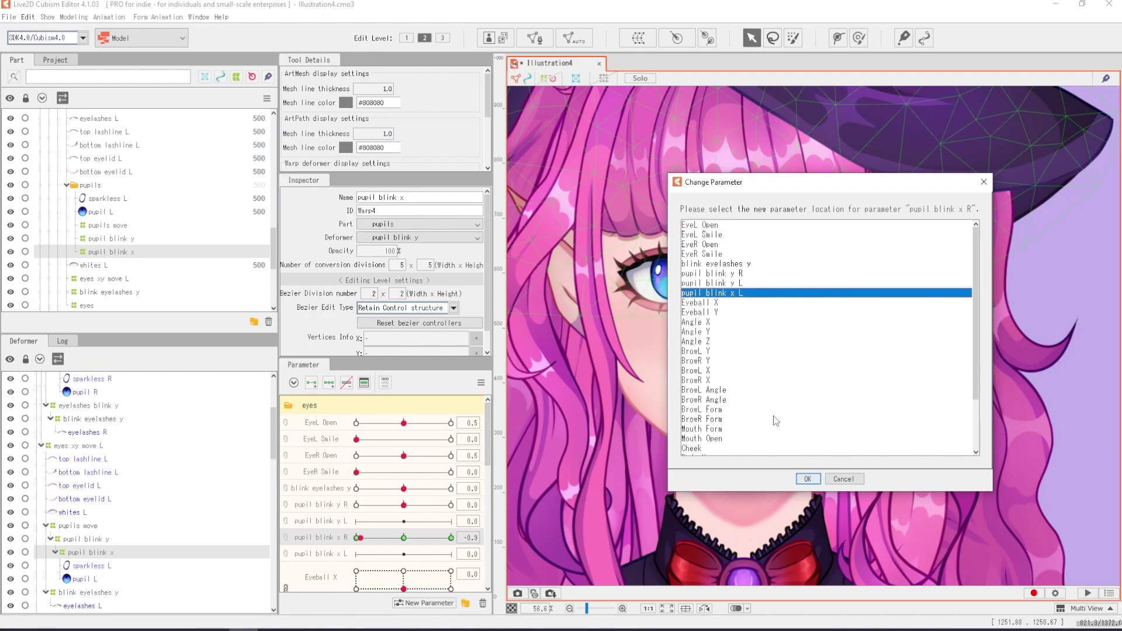
click(808, 478)
click(403, 537)
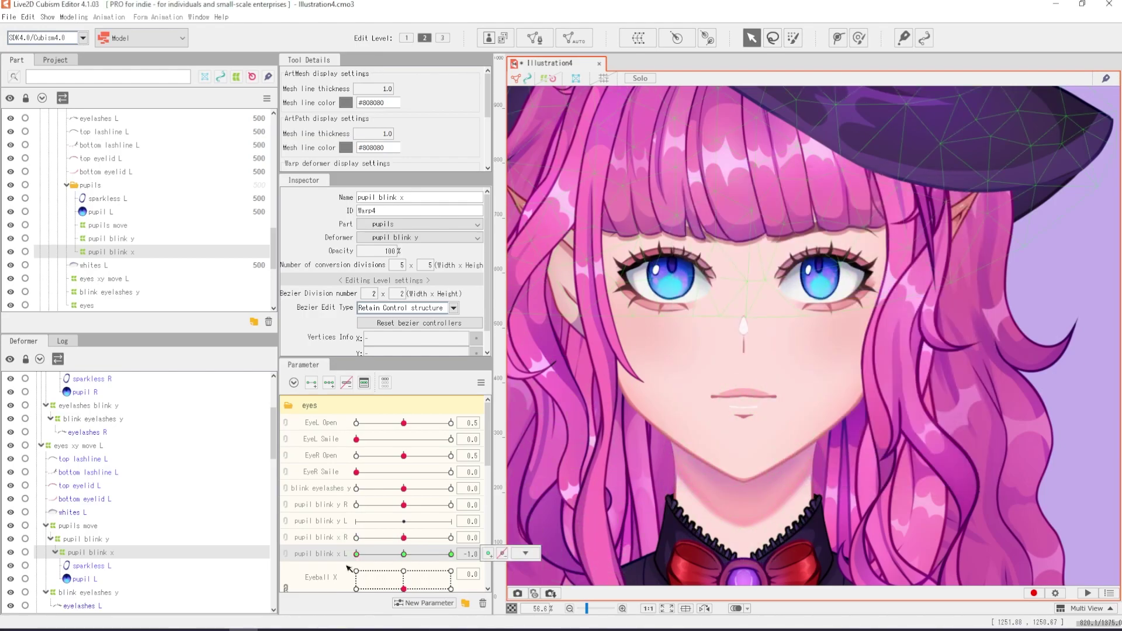
Change the left eye's pupil blink y deformer from parameter pupil blink y R to pupil blink y L.
click(92, 540)
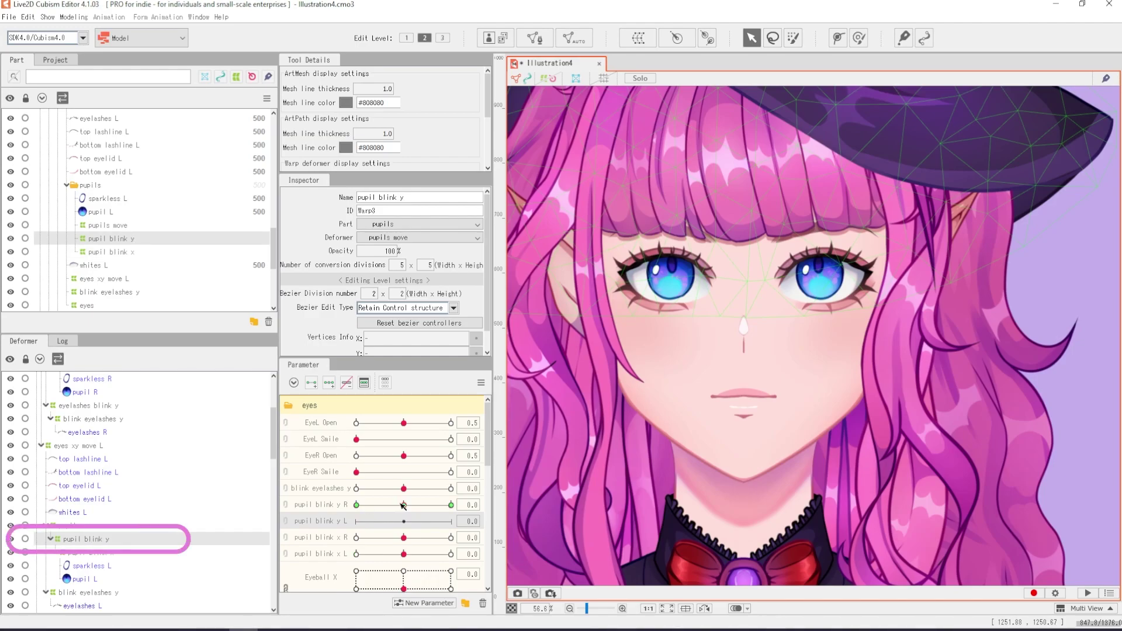
right_click(330, 507)
key(Escape)
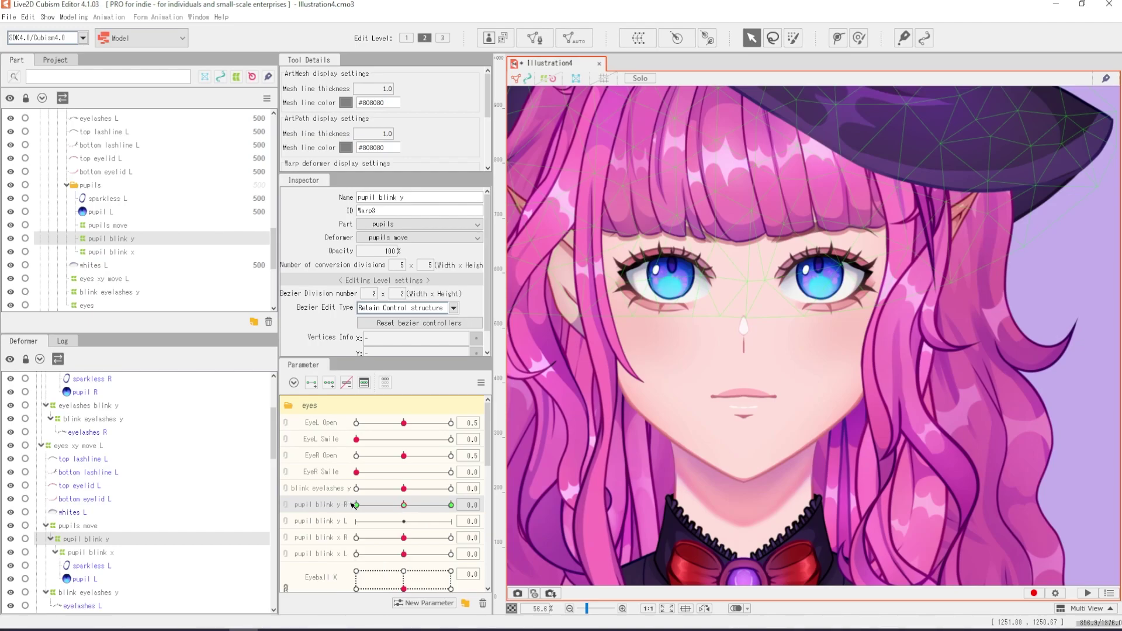
click(455, 506)
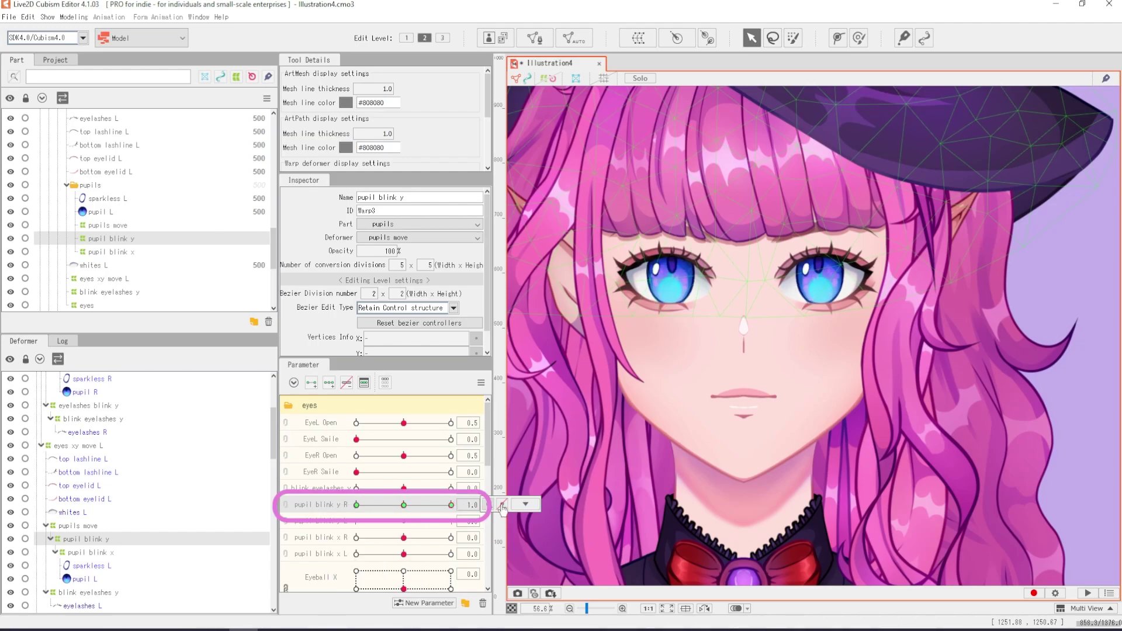
right_click(516, 497)
click(538, 553)
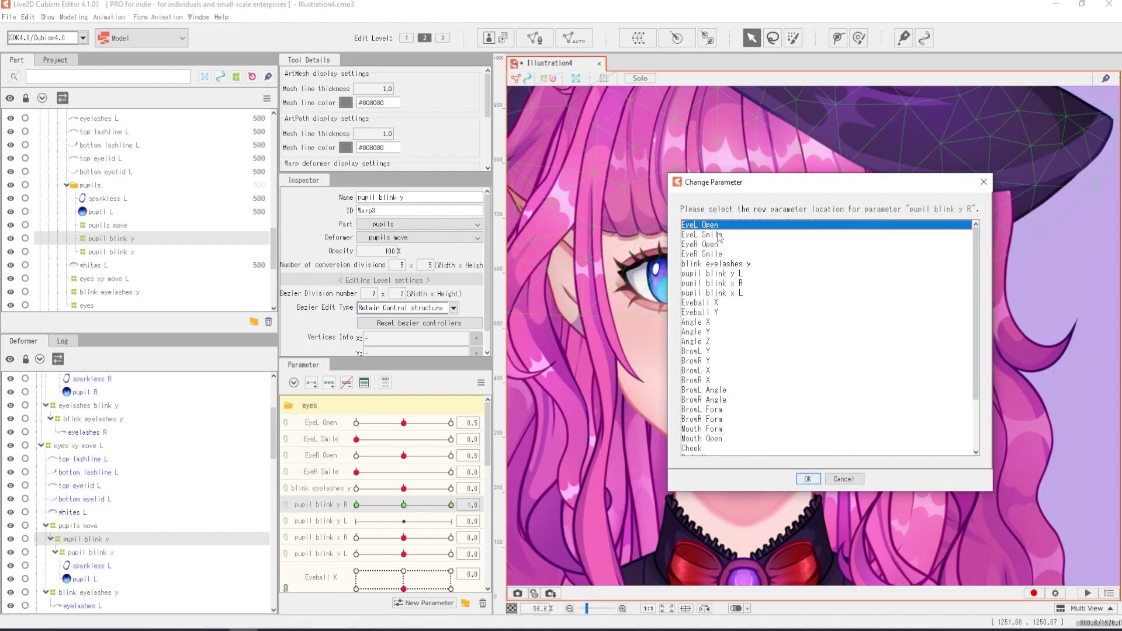
click(726, 274)
click(807, 478)
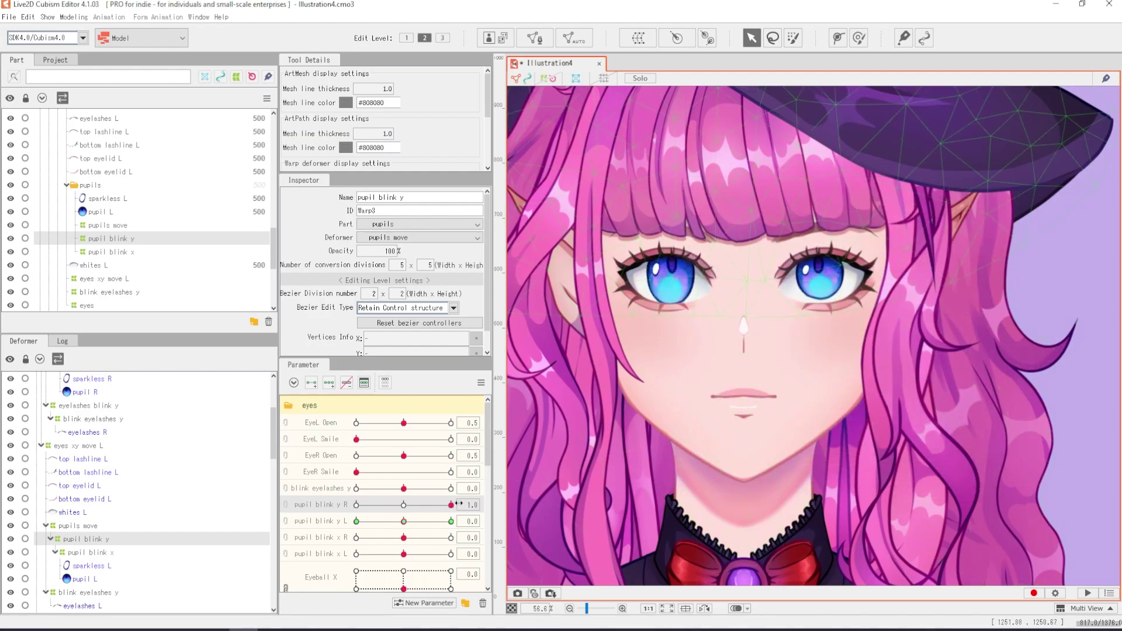
Open the physics settings and duplicate the eyes physics group under the name eyes physics R.
click(74, 17)
click(99, 249)
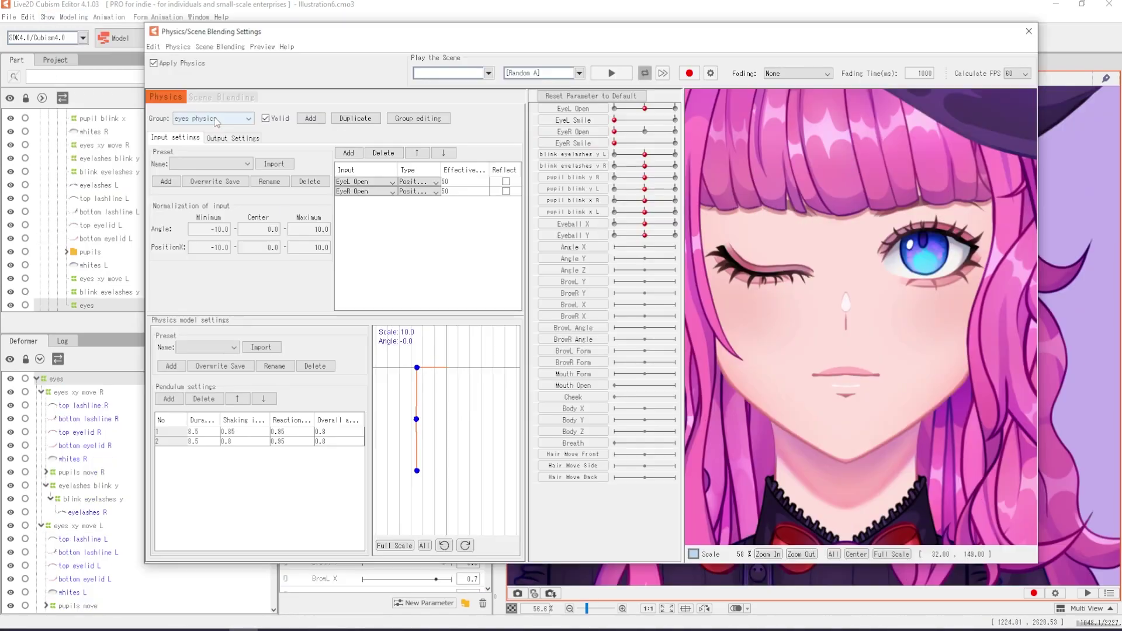
click(216, 119)
click(201, 133)
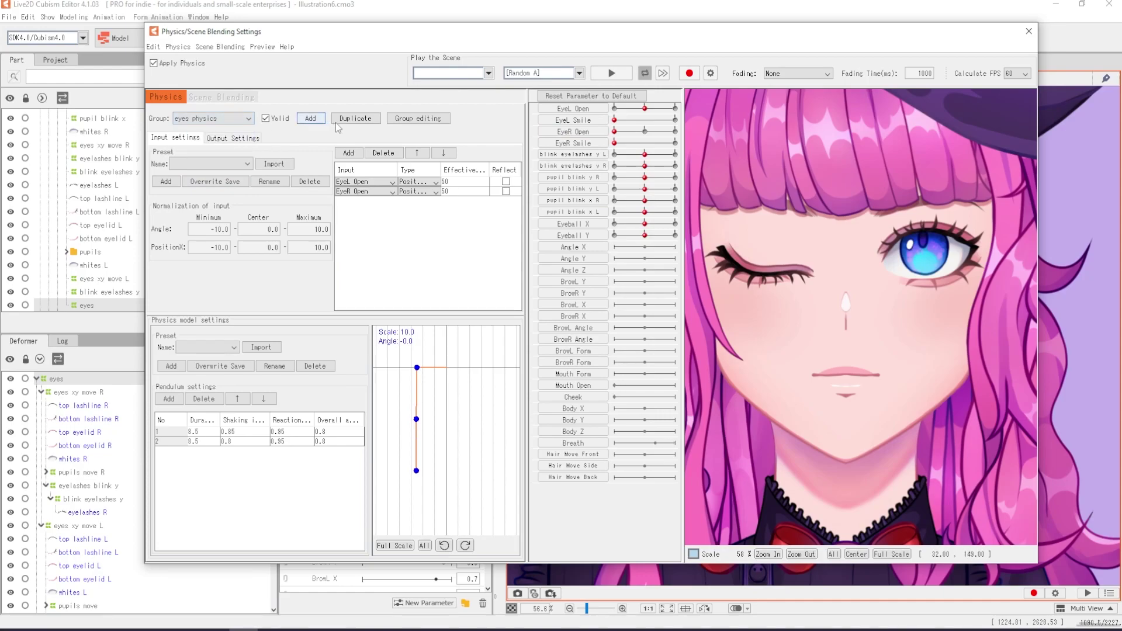
click(354, 119)
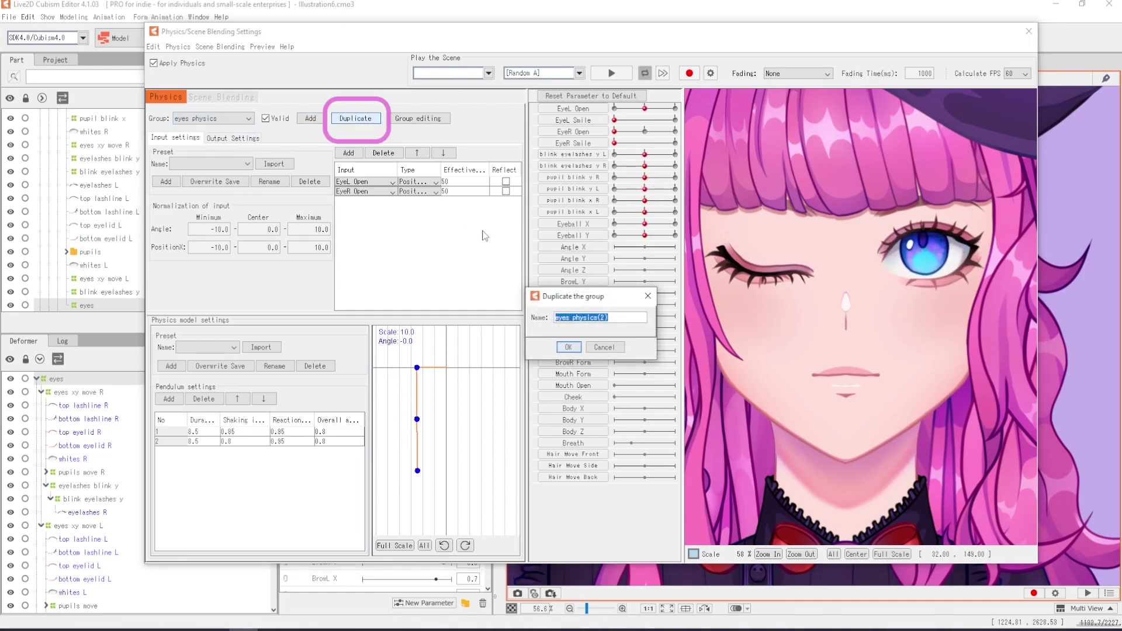
drag(609, 318, 603, 323)
text(R)
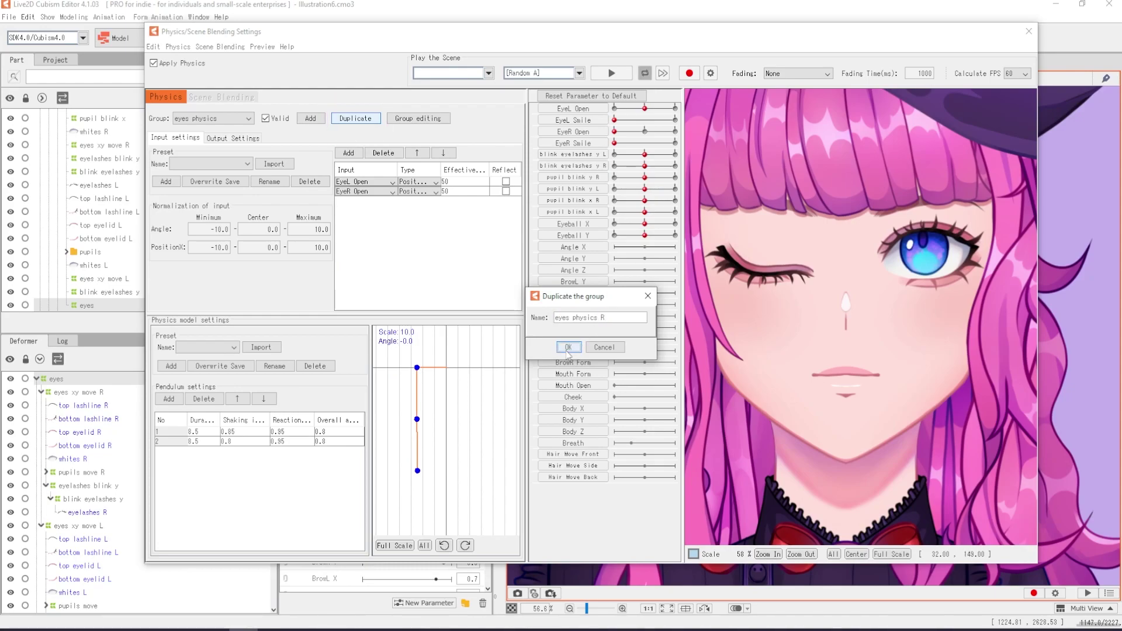
click(567, 348)
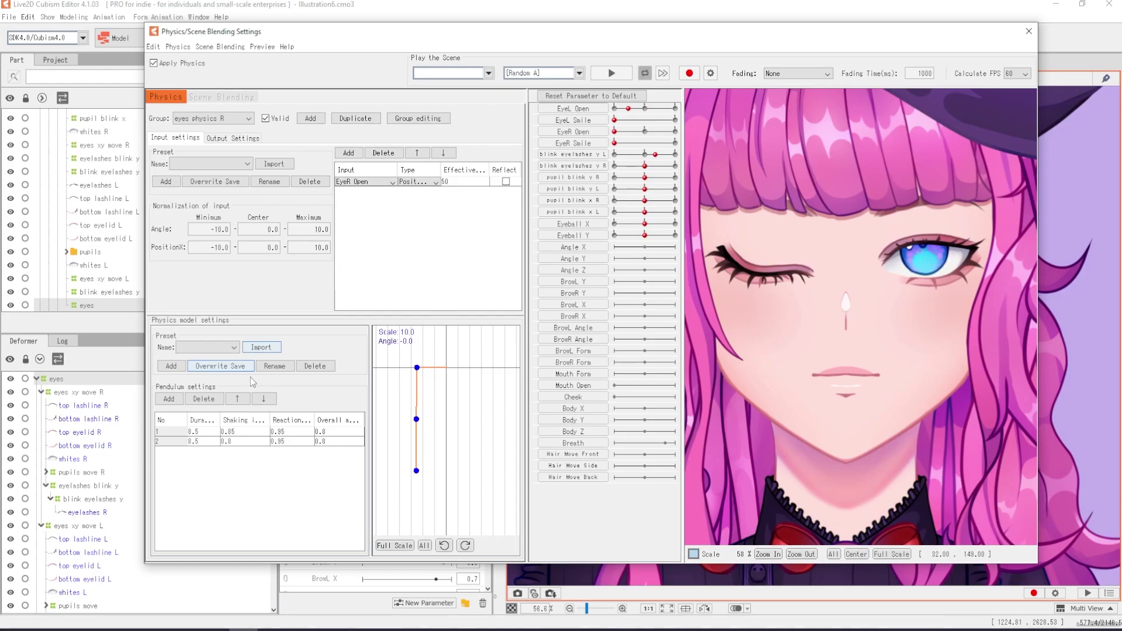
Change the eyes physics R group's outputs to pupil blink y R and pupil blink x R, accepting the similar change.
click(233, 138)
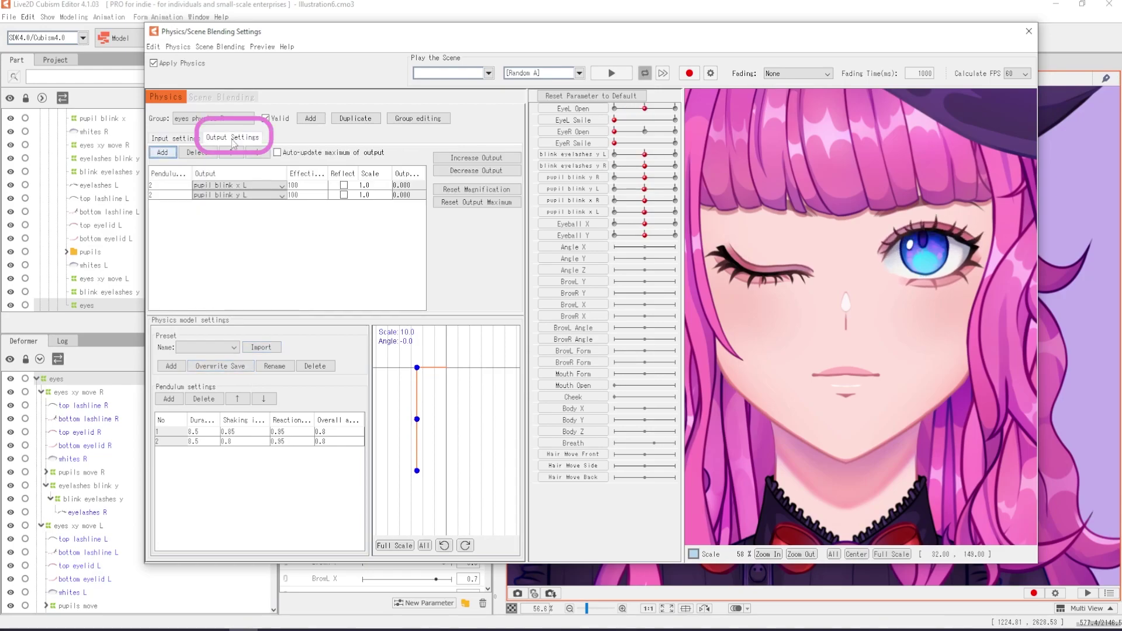
click(228, 195)
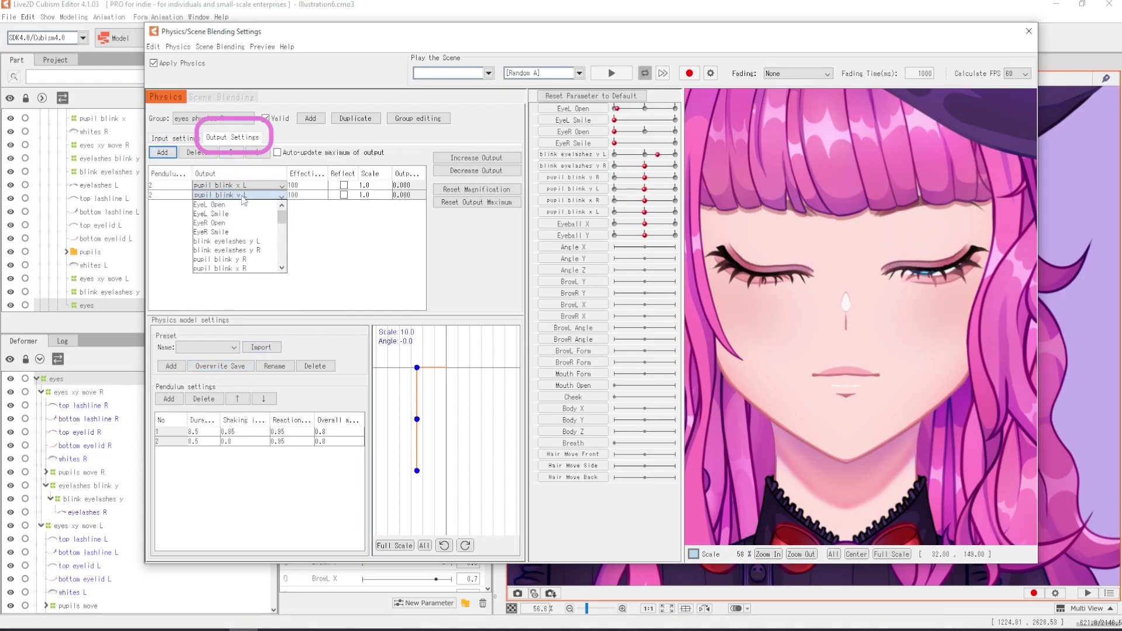
click(247, 239)
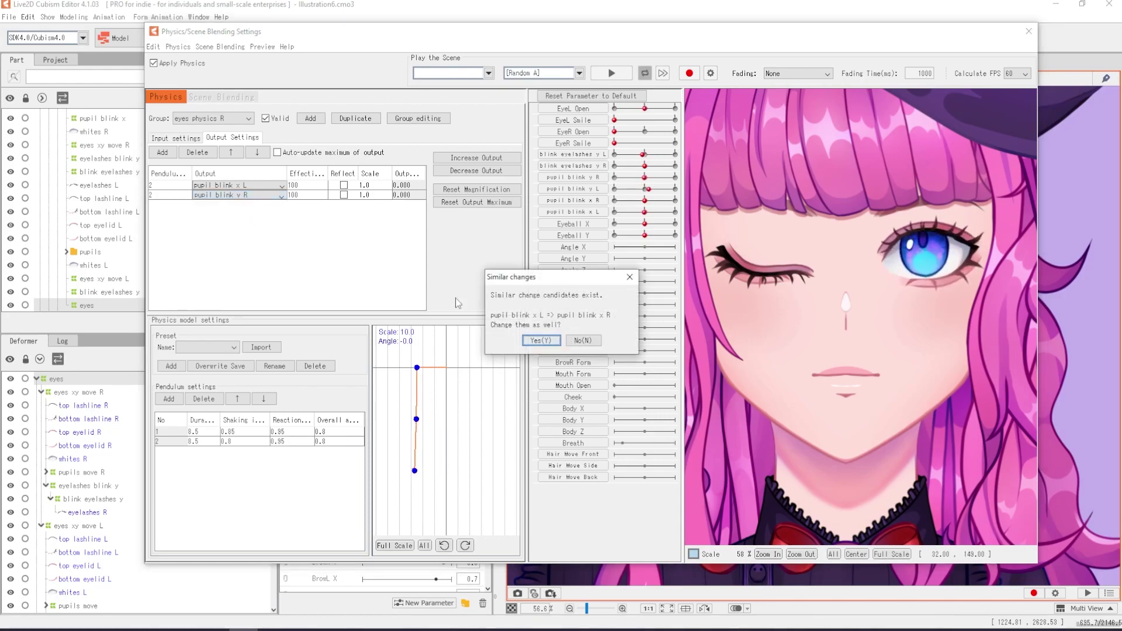
key(Return)
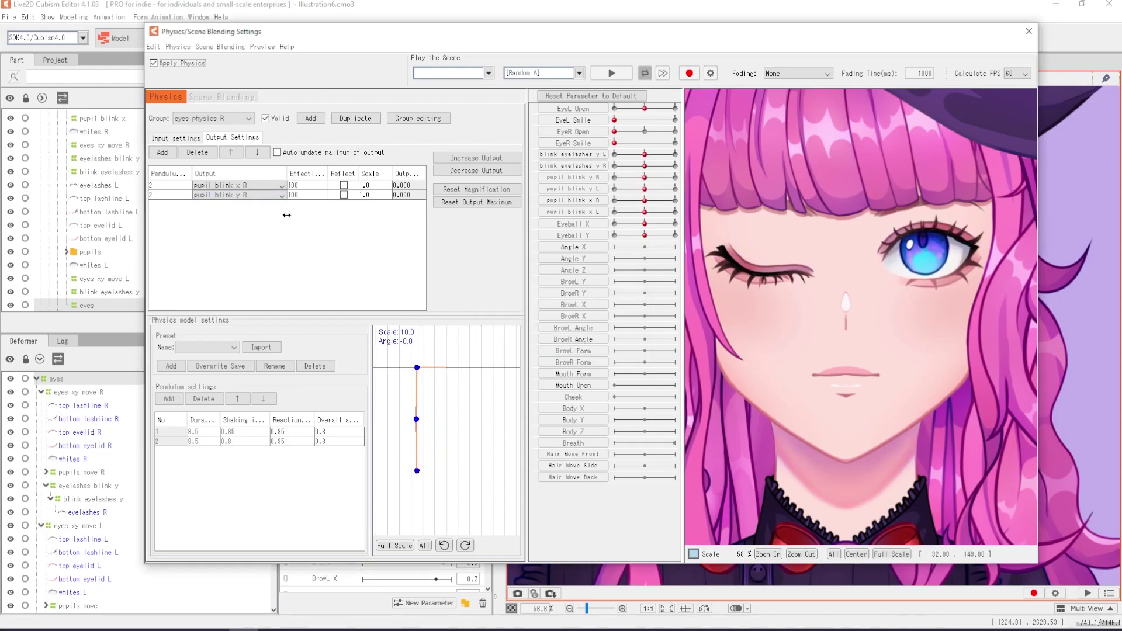
Select the eyes physics R group and examine the motion of both eyes up close in the model preview.
click(233, 123)
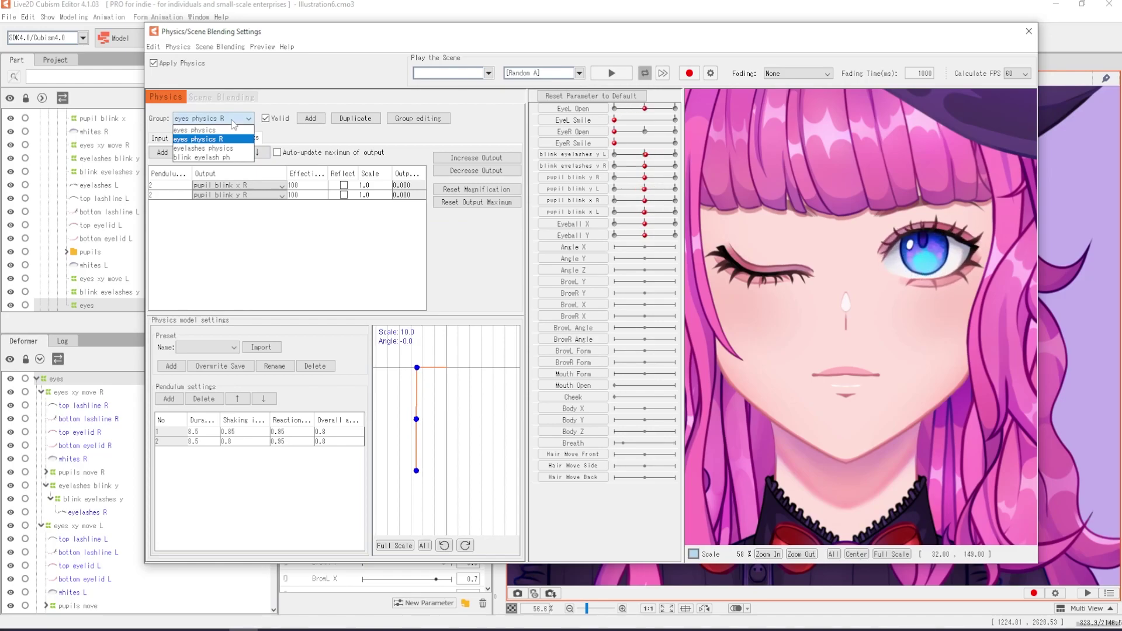
click(199, 139)
scroll(755, 355, up, 1)
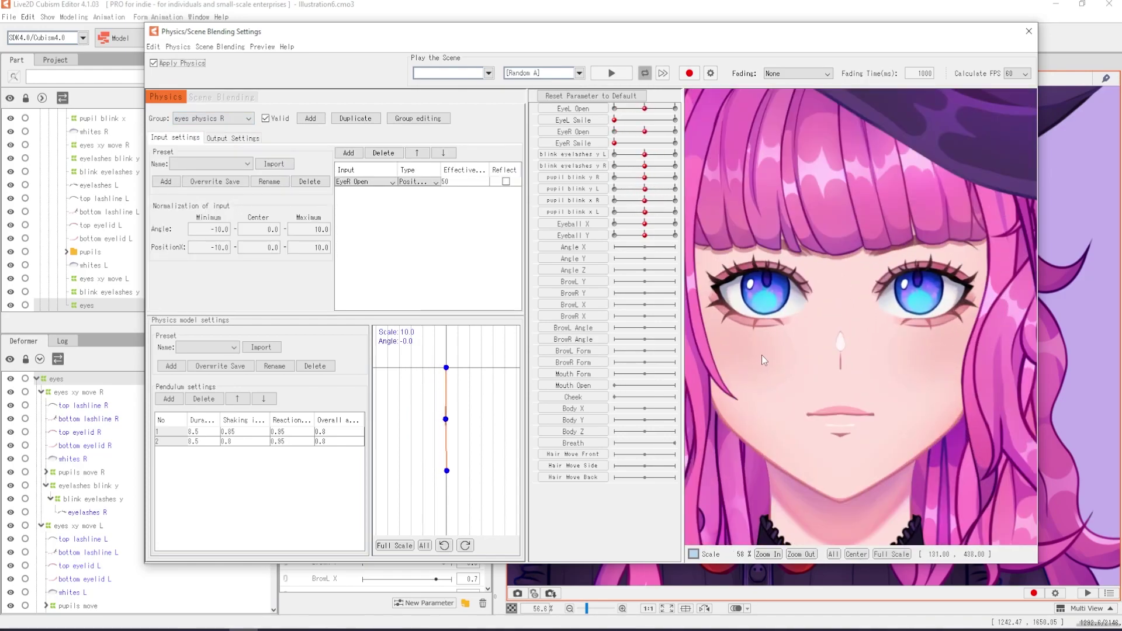
scroll(761, 355, up, 1)
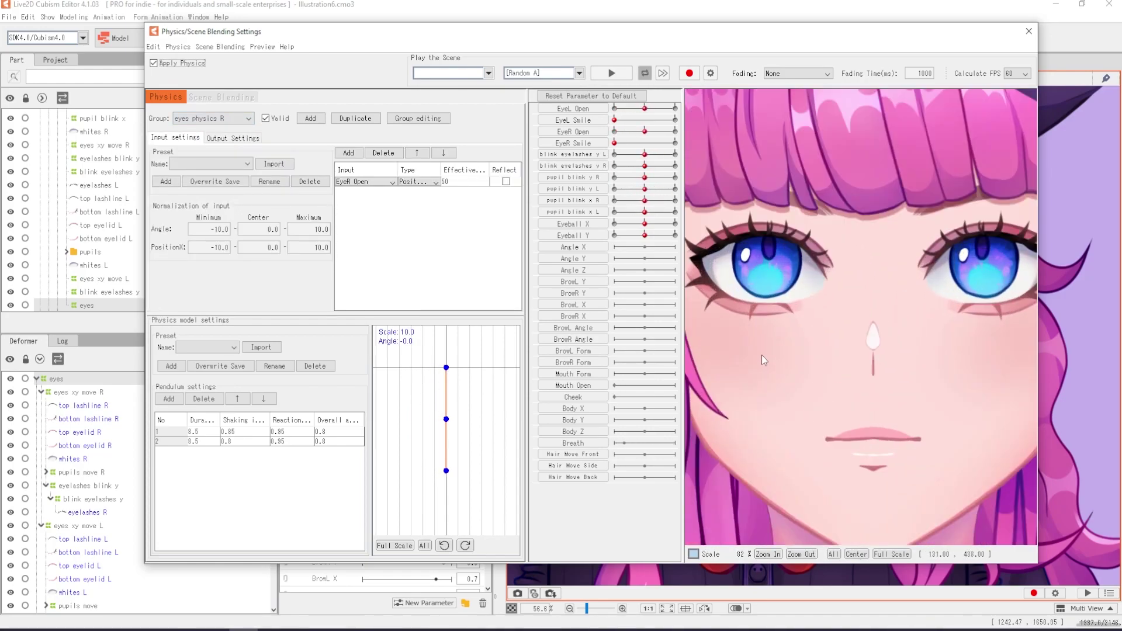
scroll(762, 355, down, 1)
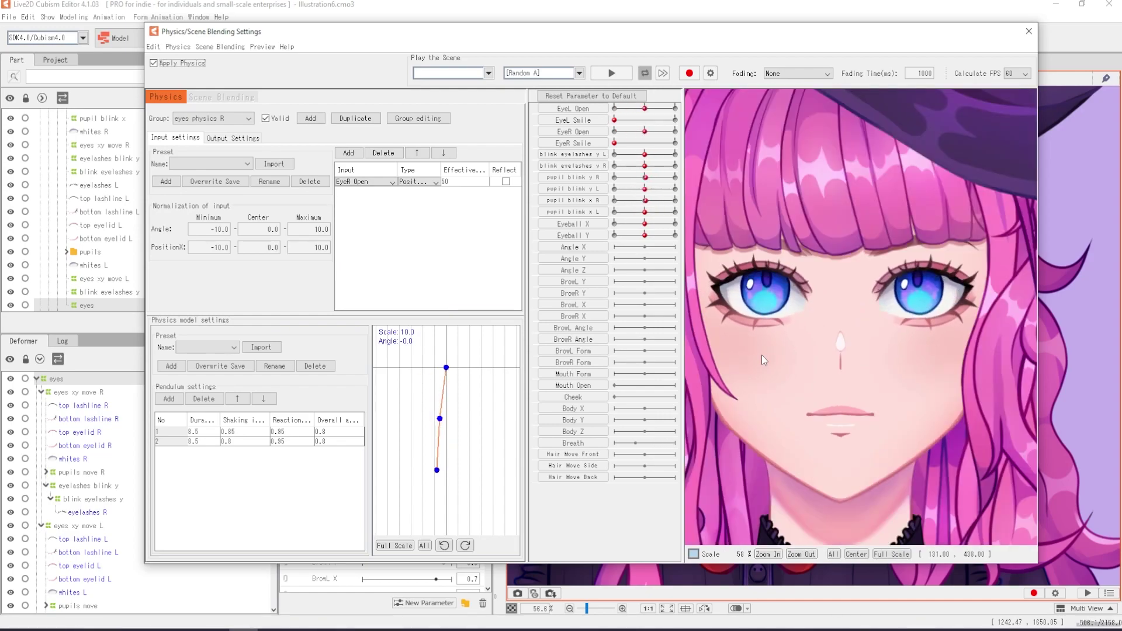